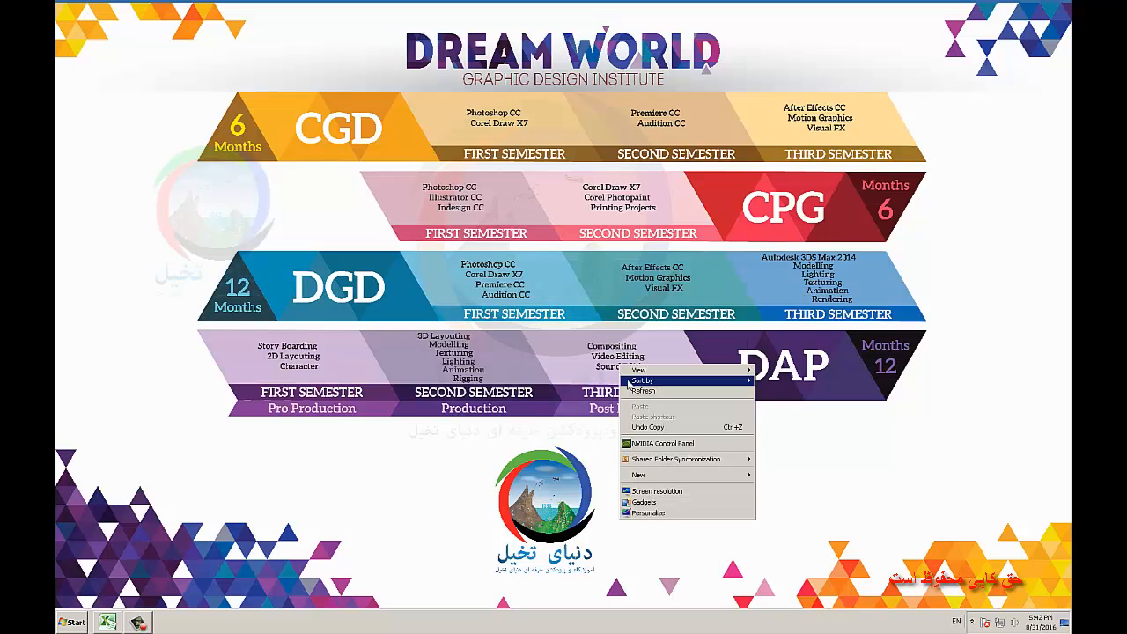
Launch After Effects past its startup plug-in warning and maximize the window with the project contents showing.
click(630, 366)
click(73, 621)
click(120, 370)
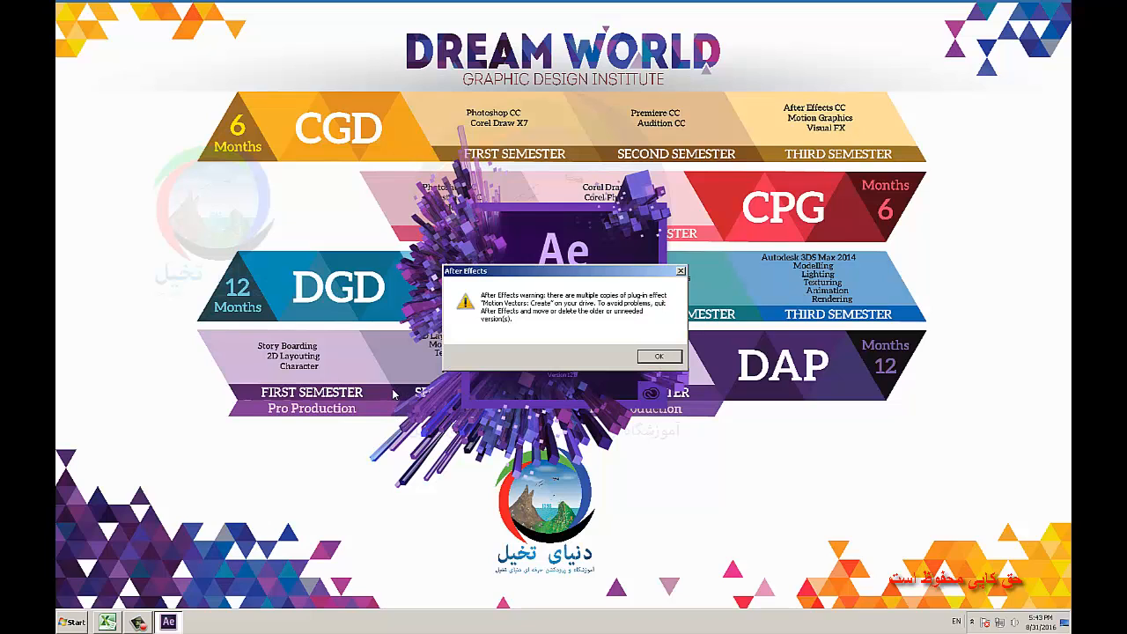
click(649, 356)
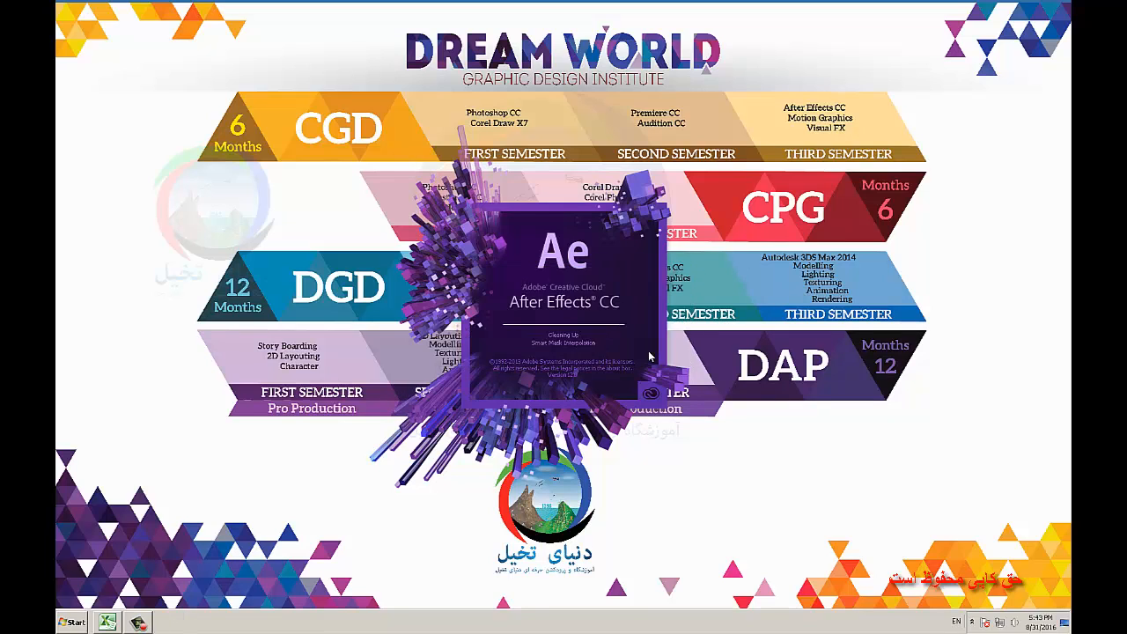
right_click(785, 375)
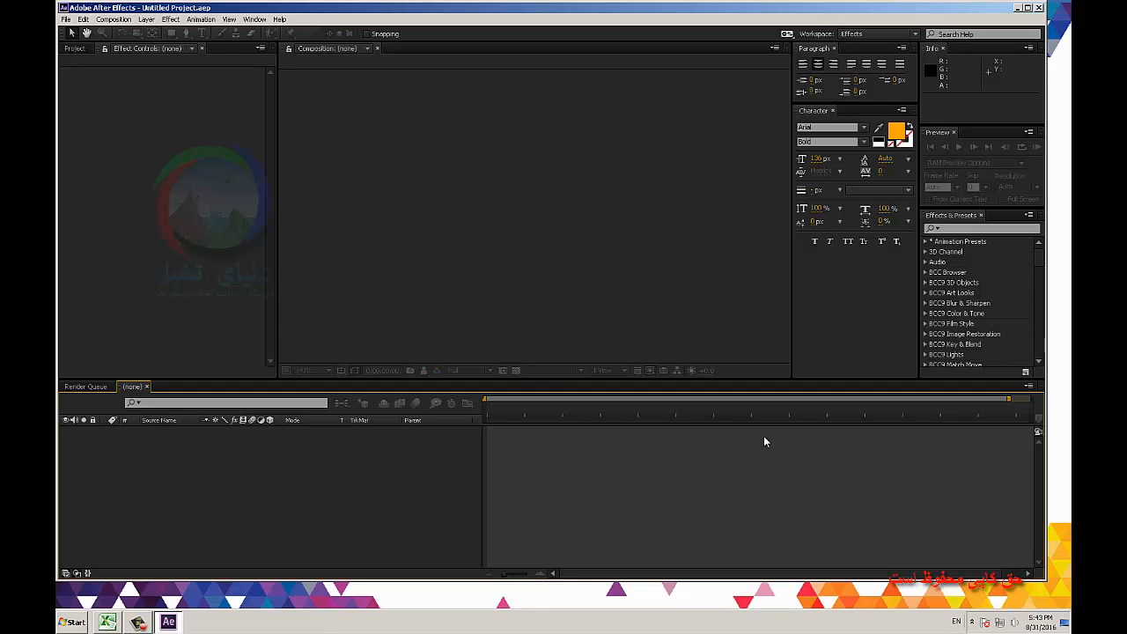
double_click(782, 18)
click(80, 50)
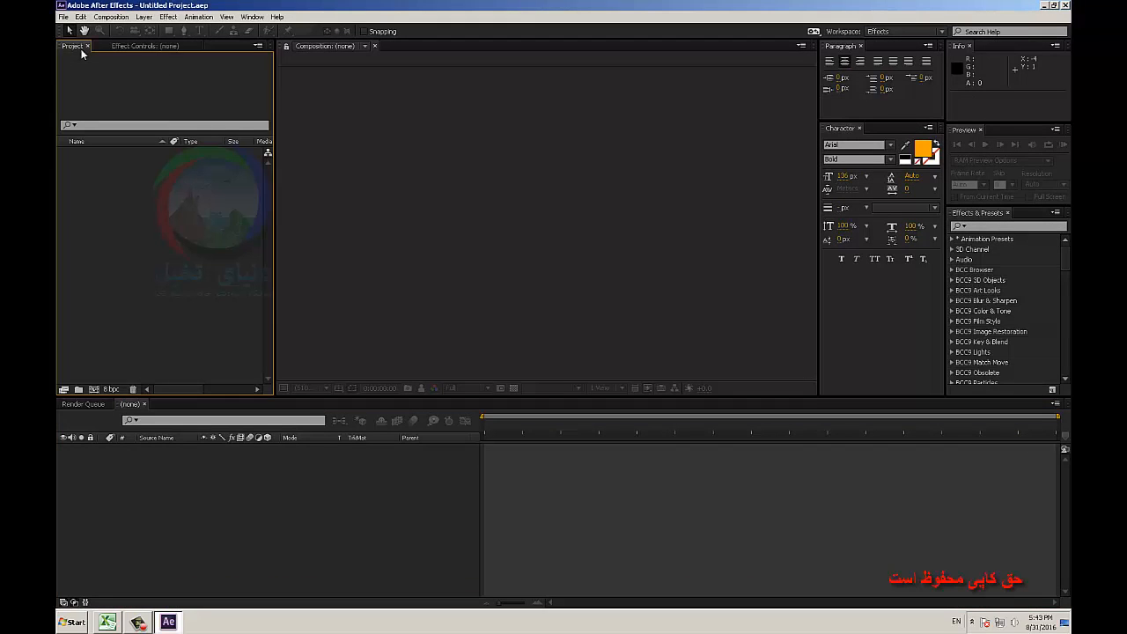
Create a new composition named Final.
click(320, 535)
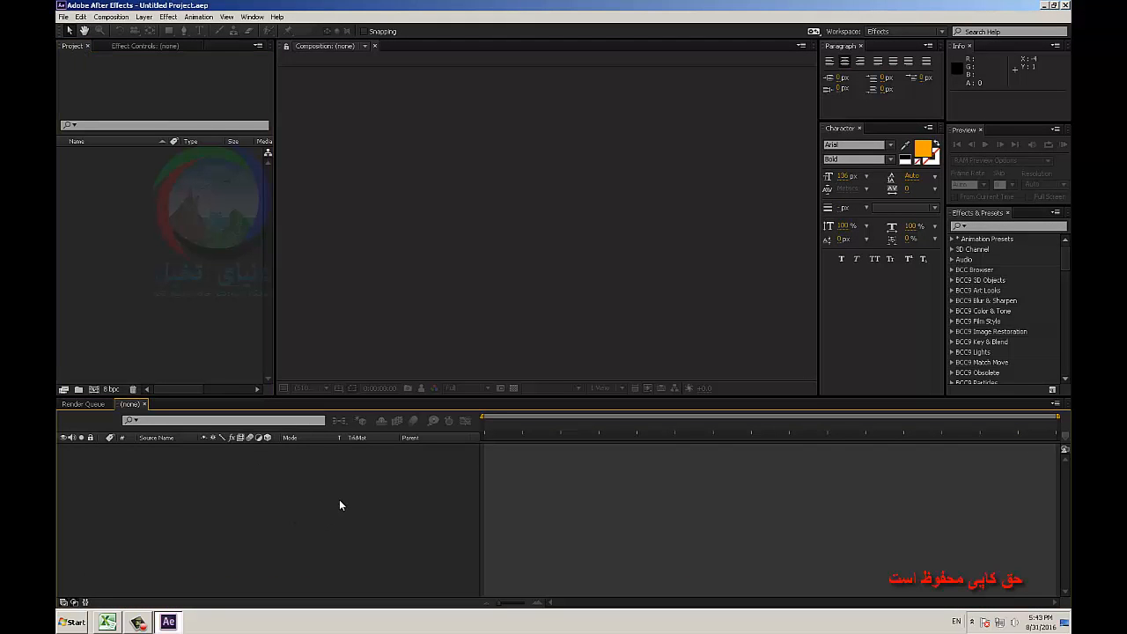
key(ctrl+n)
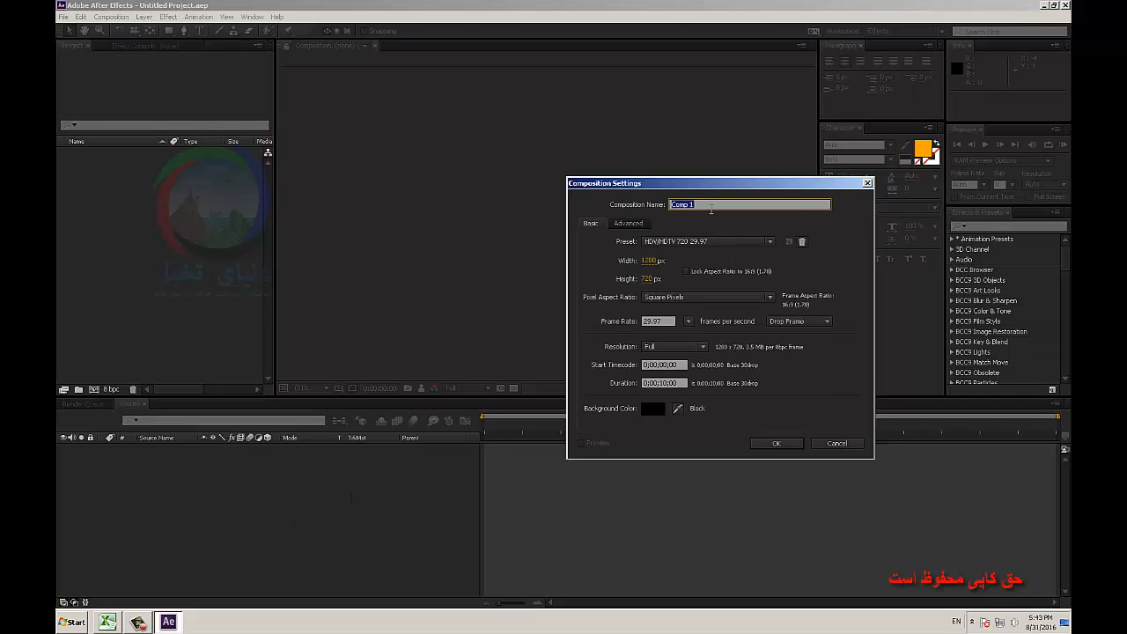
text(Final)
key(Return)
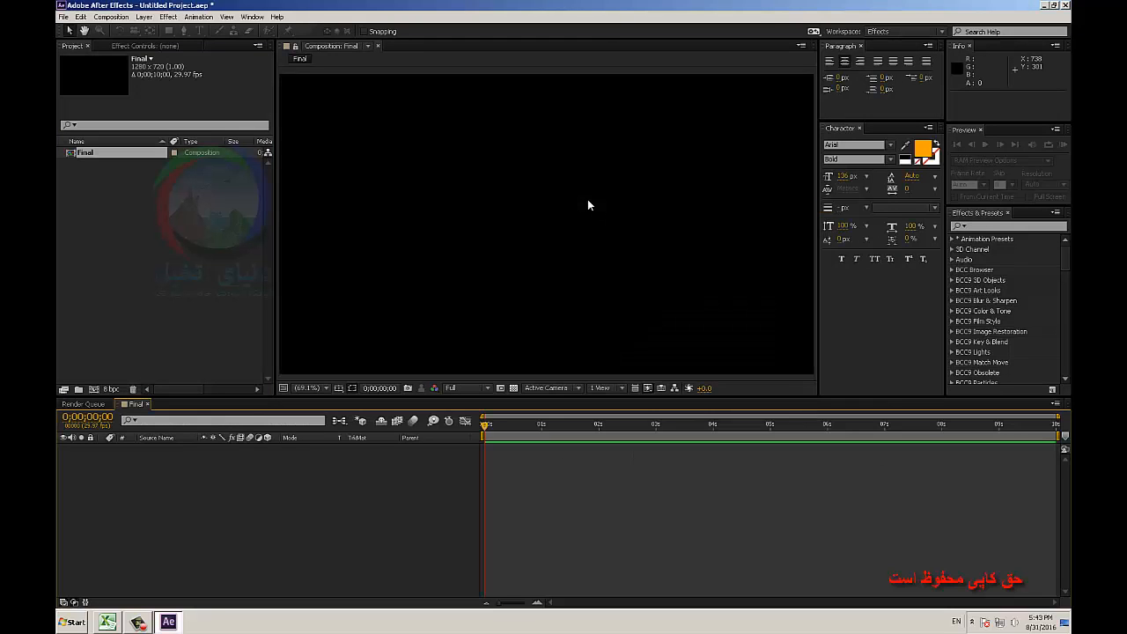
Display the title/action safe guides in the Final composition's view.
click(338, 388)
click(363, 395)
click(310, 388)
Import Focase.psd from its desktop folder as a composition with layer styles merged into footage, and add it to the Final timeline.
click(220, 291)
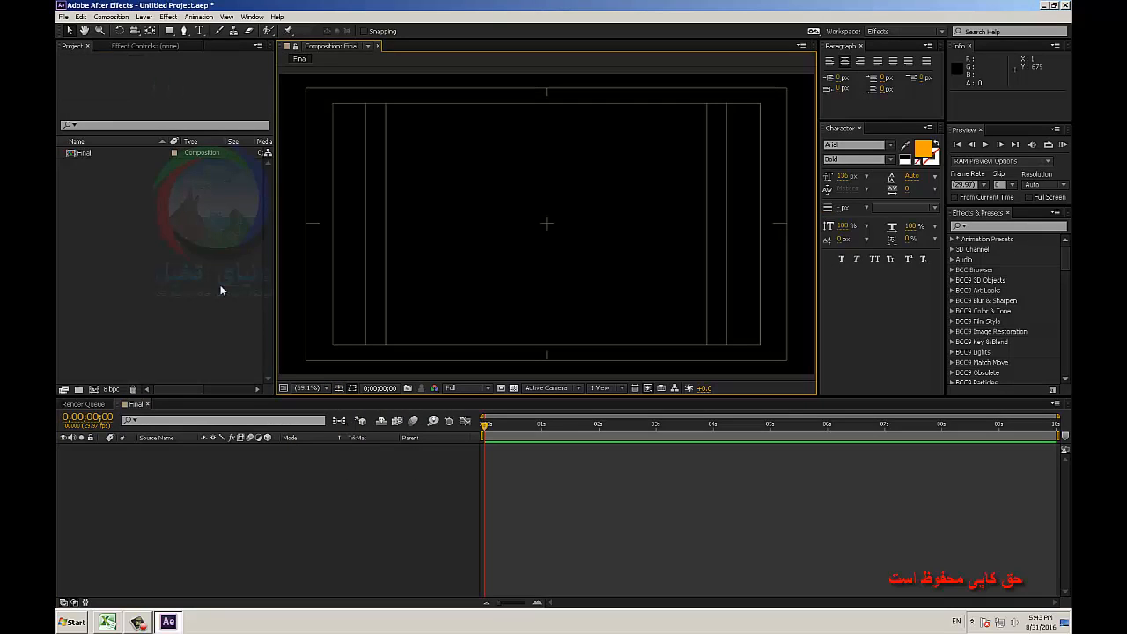
double_click(220, 290)
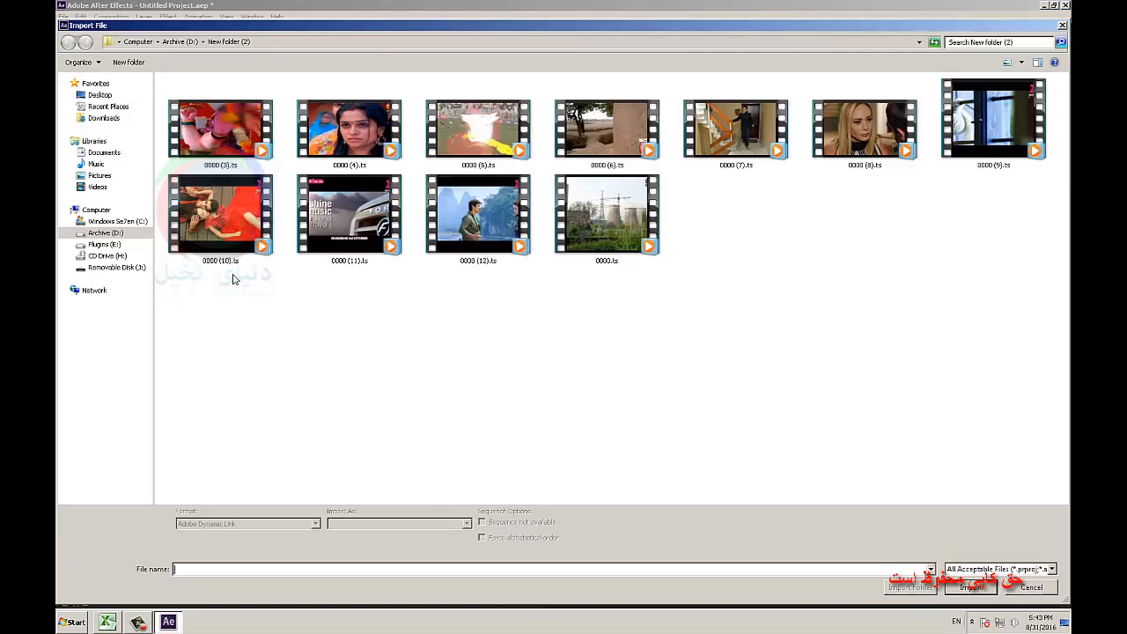
click(100, 95)
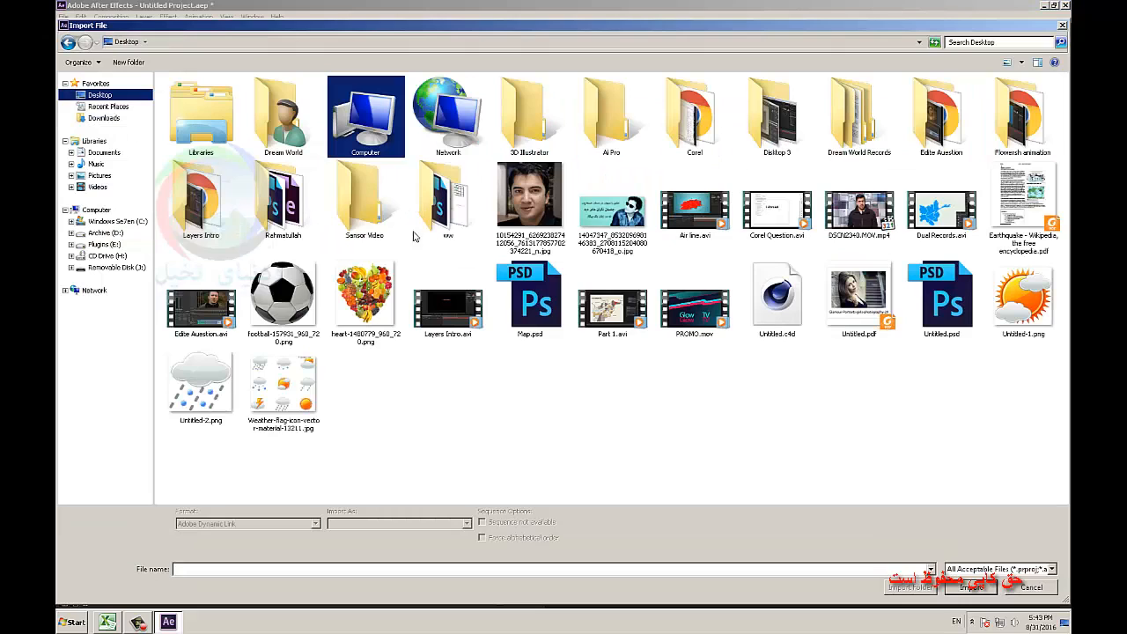
double_click(289, 195)
click(344, 119)
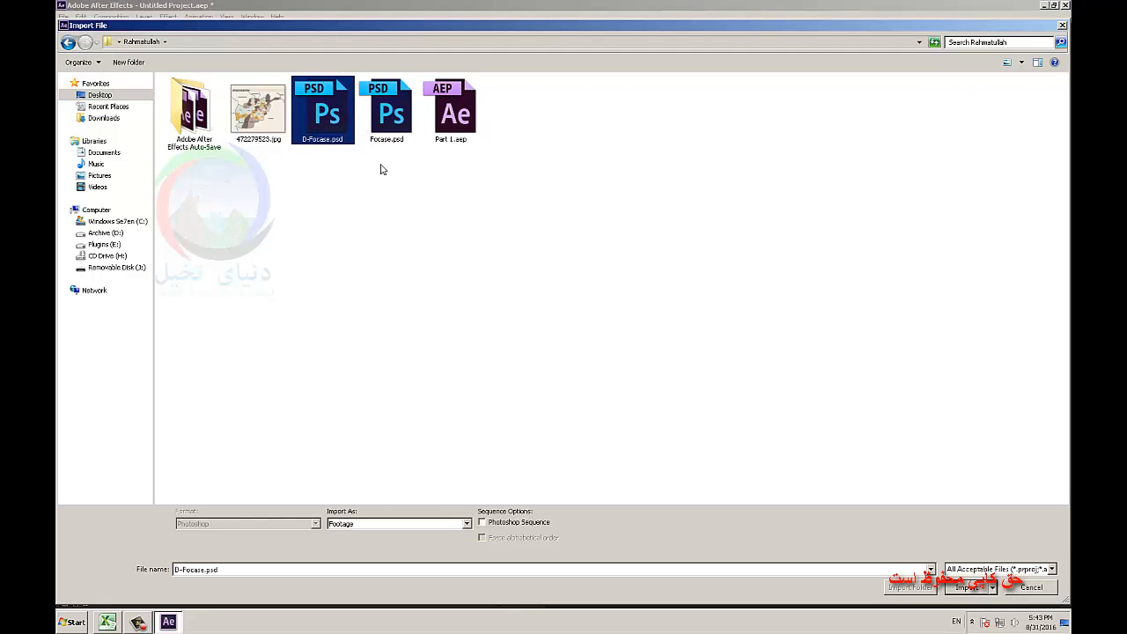
click(387, 121)
double_click(387, 121)
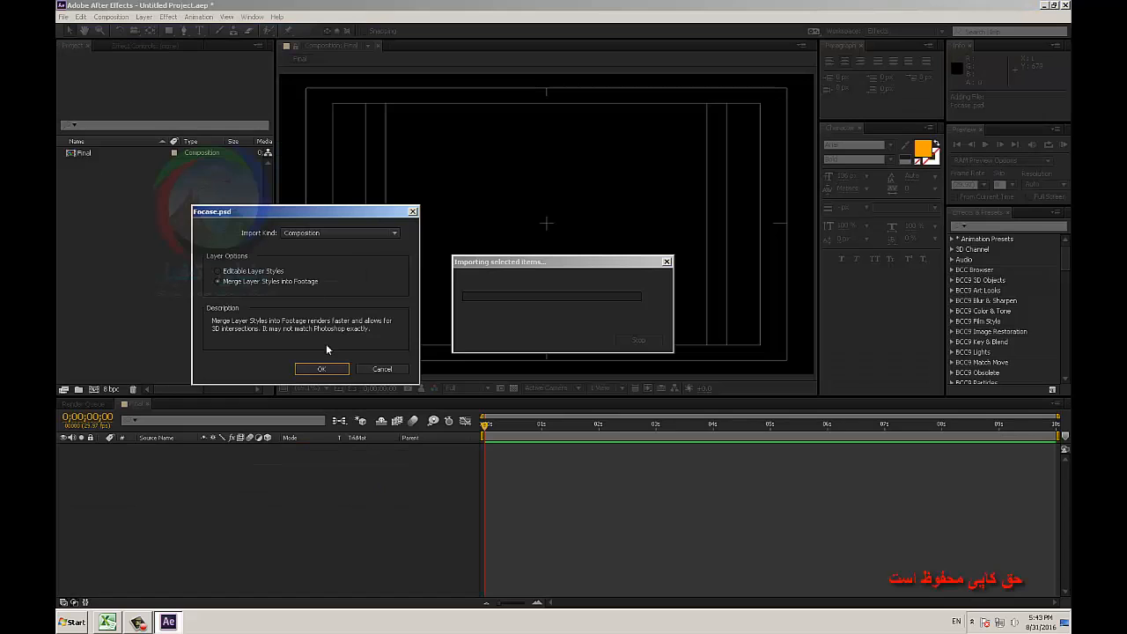
click(321, 368)
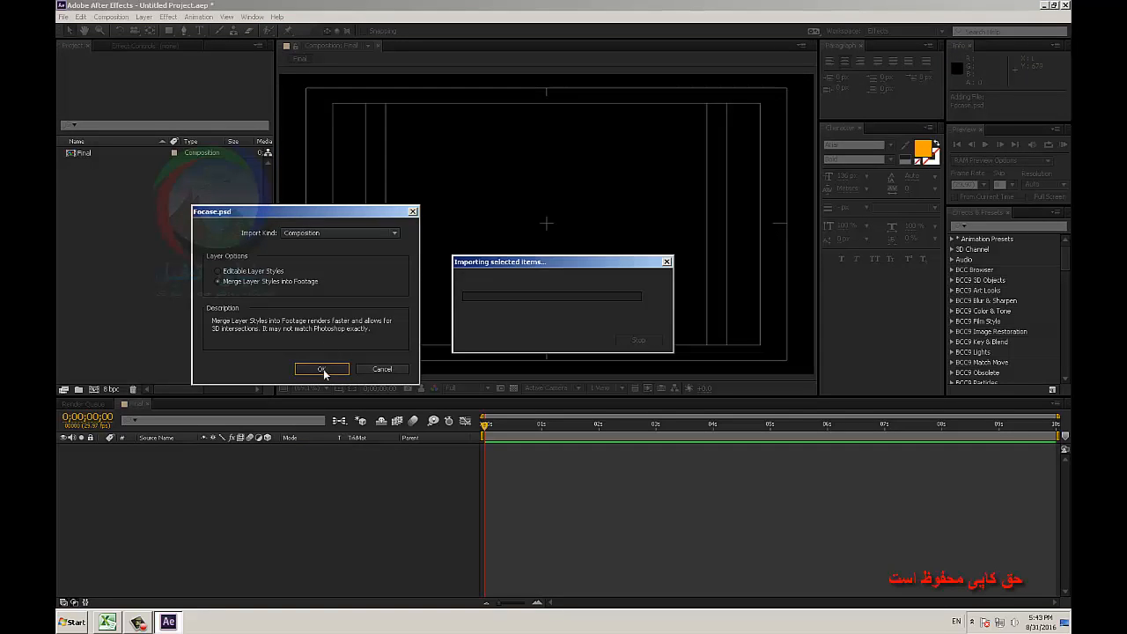
drag(94, 166, 188, 478)
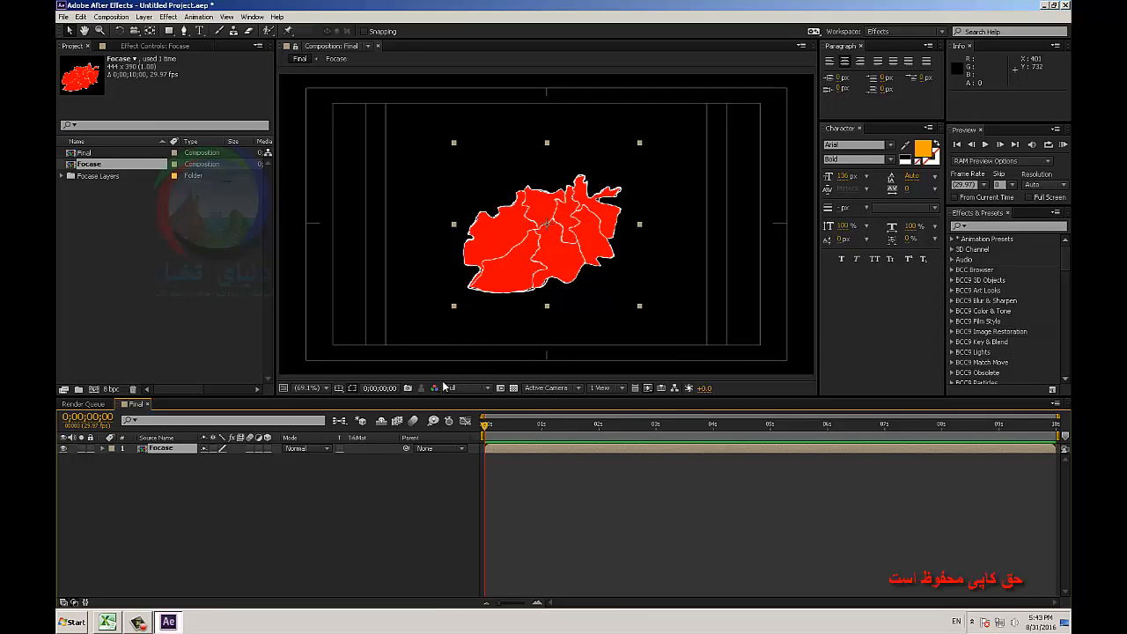
Add a new black solid layer named BG to the Final composition.
right_click(300, 485)
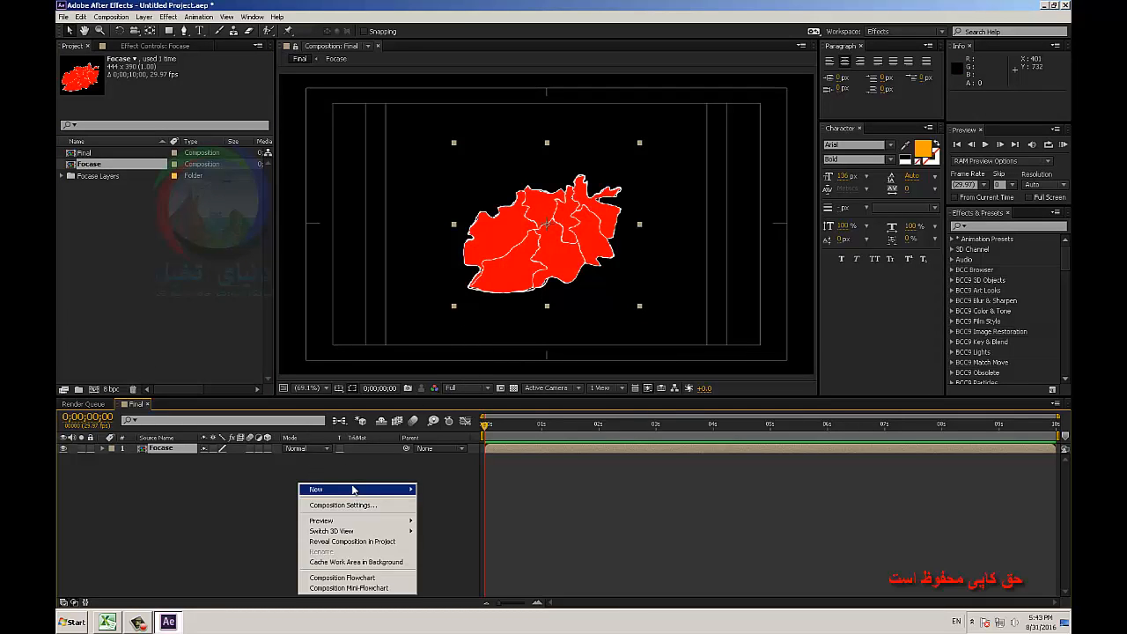
mouse_move(356, 490)
click(456, 516)
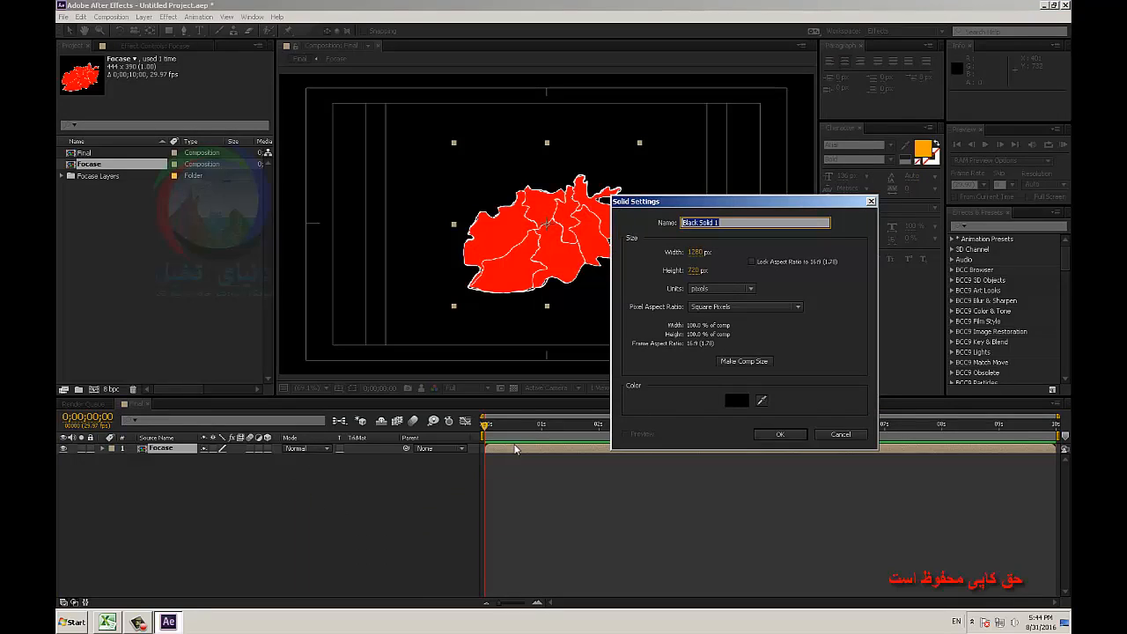
text(BG)
key(Return)
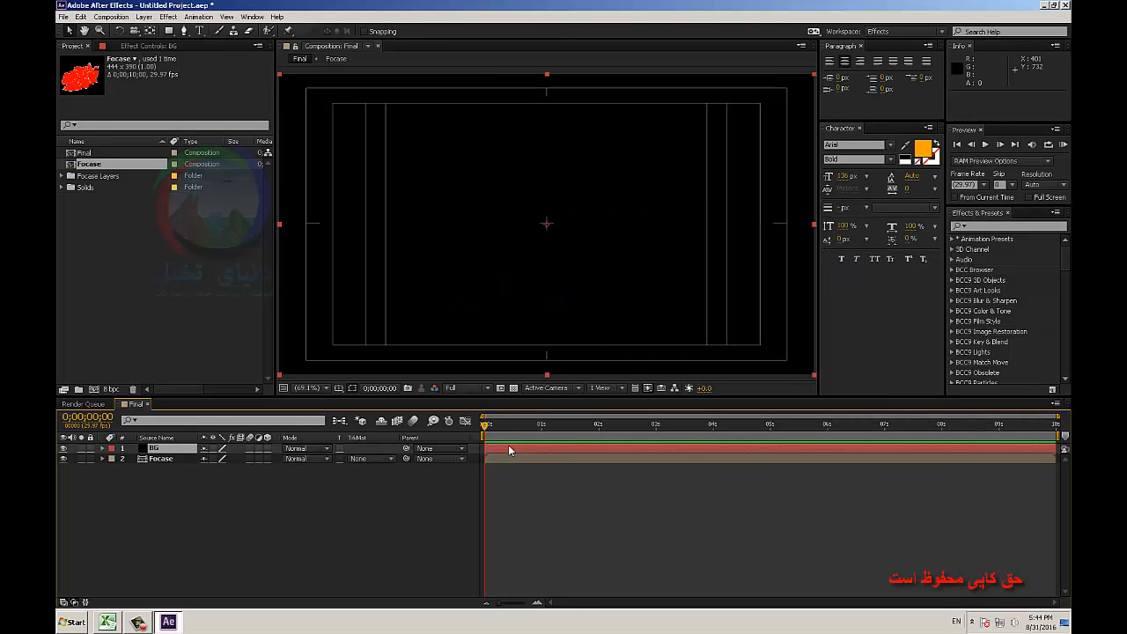
Find the Gradient Ramp effect by searching for "ramp" and apply it to the BG layer.
click(950, 226)
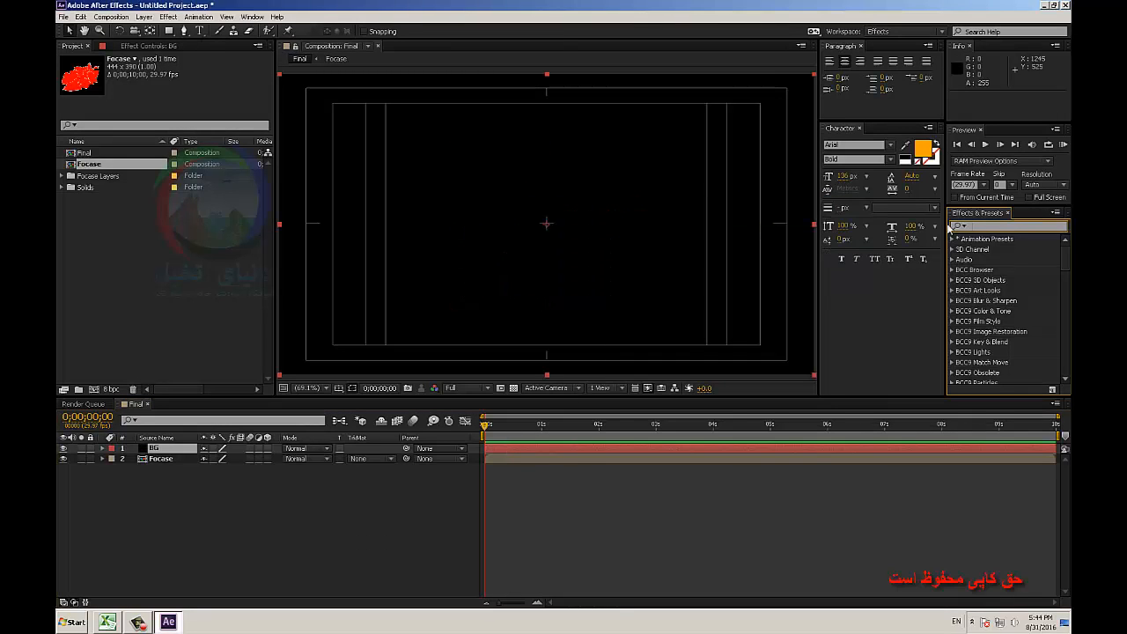
text(ramp)
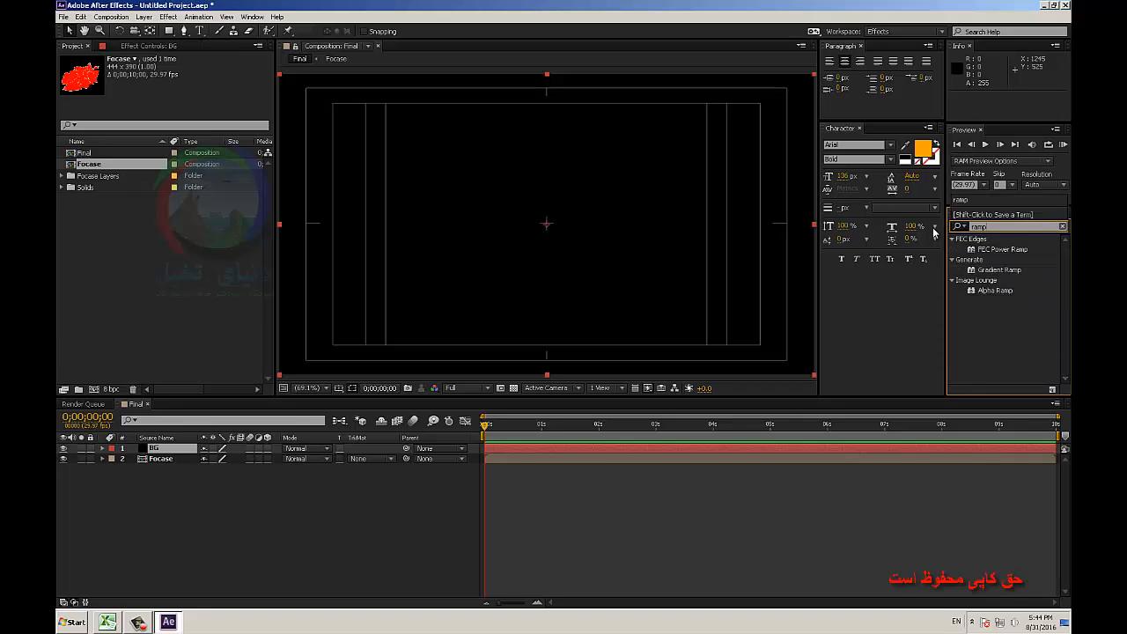
double_click(999, 270)
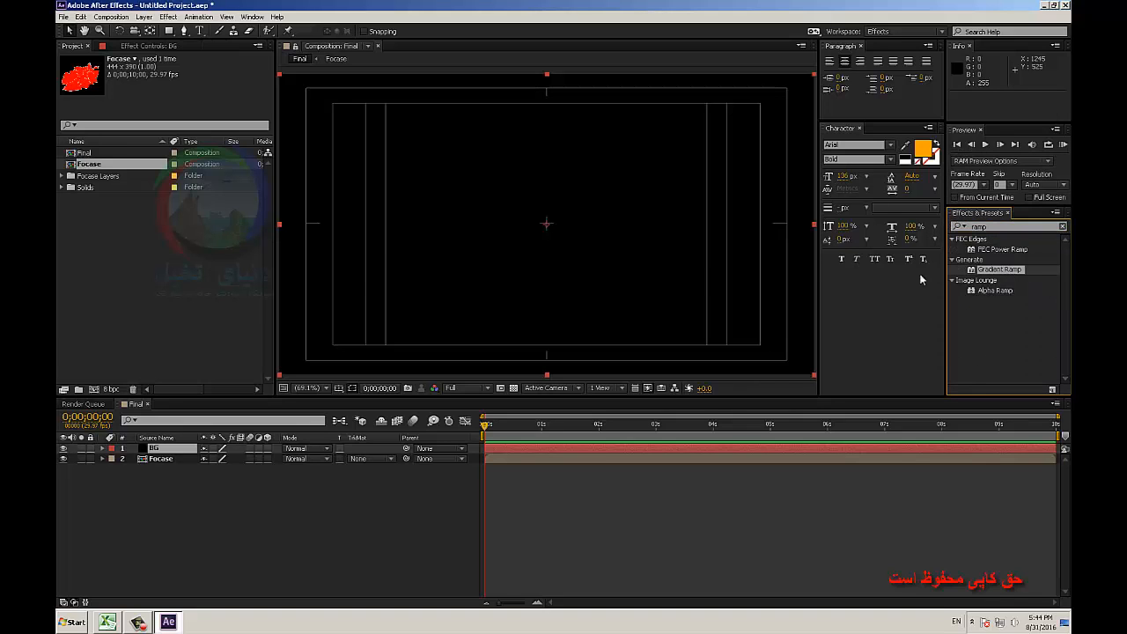
Set the gradient to Radial Ramp, moving its start to about (639, 356) and its end to about (626, 1260), below the frame.
click(249, 122)
click(212, 140)
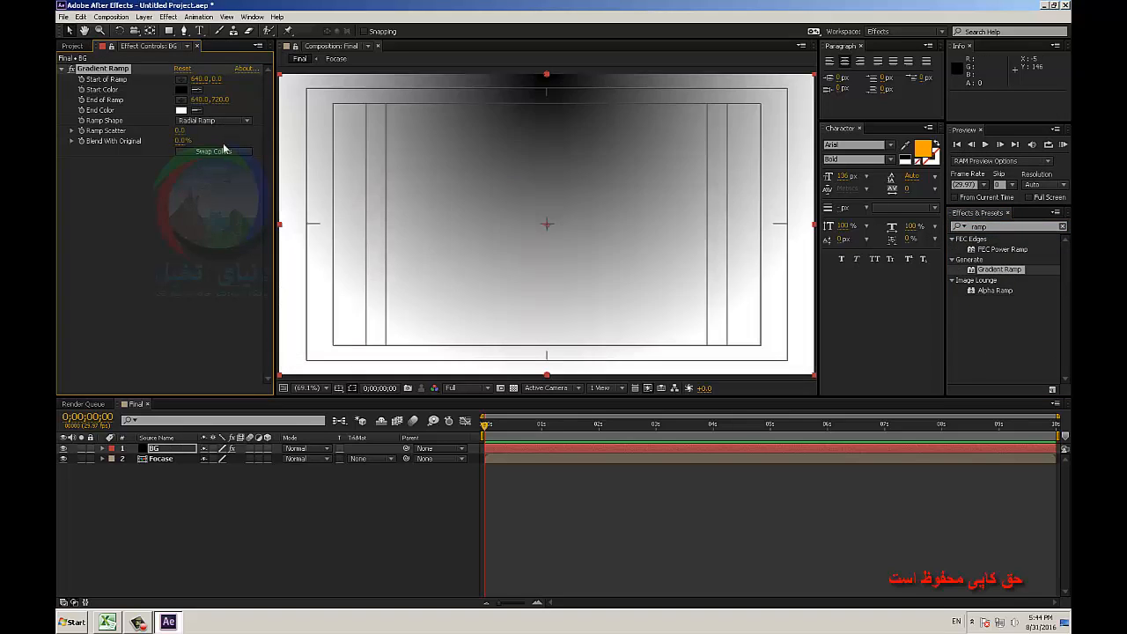
drag(547, 81, 549, 233)
drag(546, 375, 541, 600)
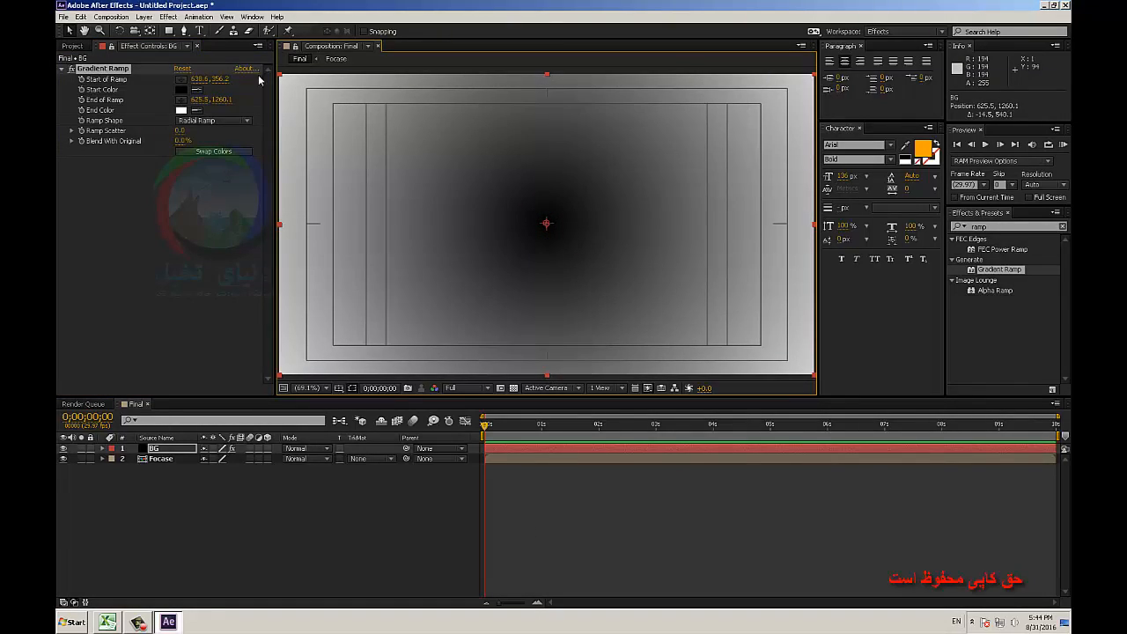
Set the Gradient Ramp's start color to light blue.
click(182, 89)
click(918, 365)
mouse_move(891, 343)
mouse_down()
mouse_move(859, 294)
mouse_move(818, 294)
mouse_up()
click(1013, 297)
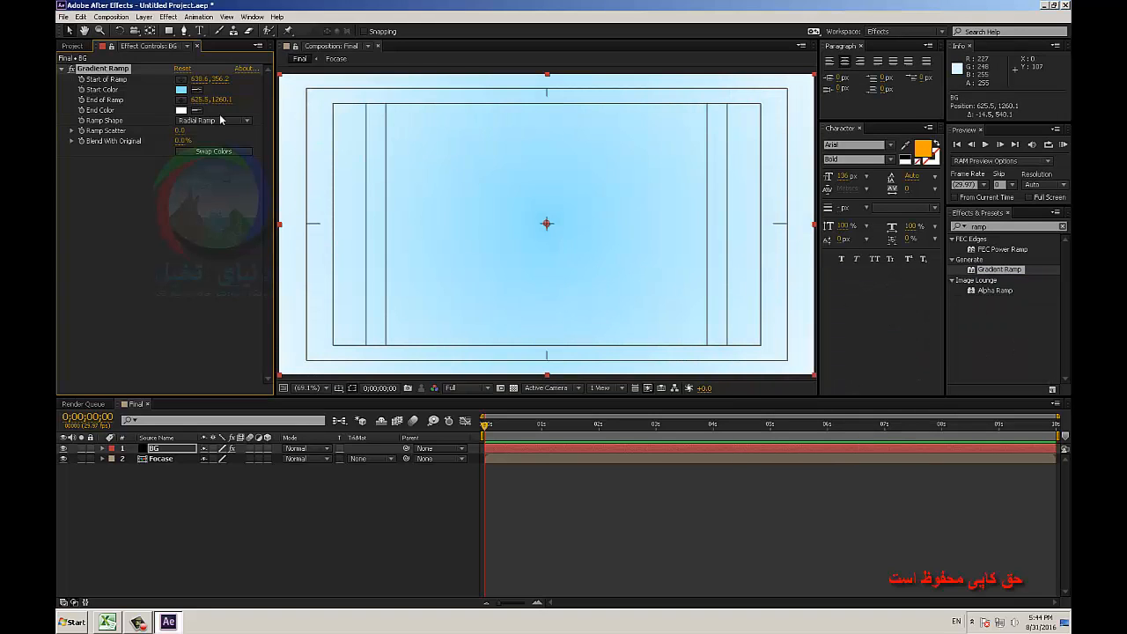
Accept white as the Gradient Ramp's end color and swap the start and end colors.
click(182, 111)
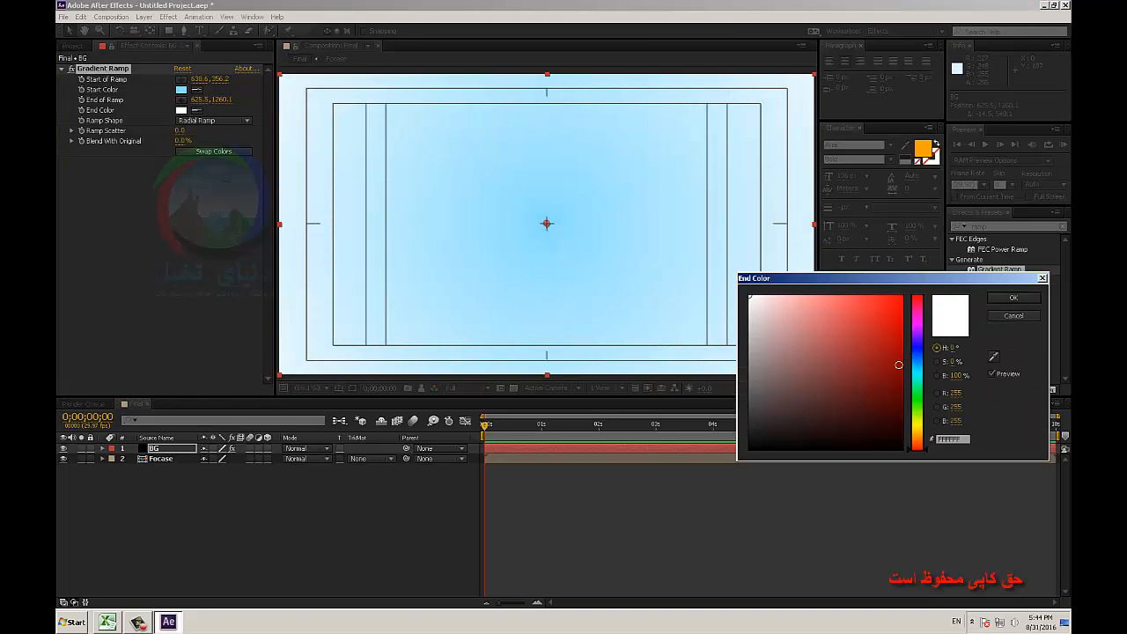
click(1011, 298)
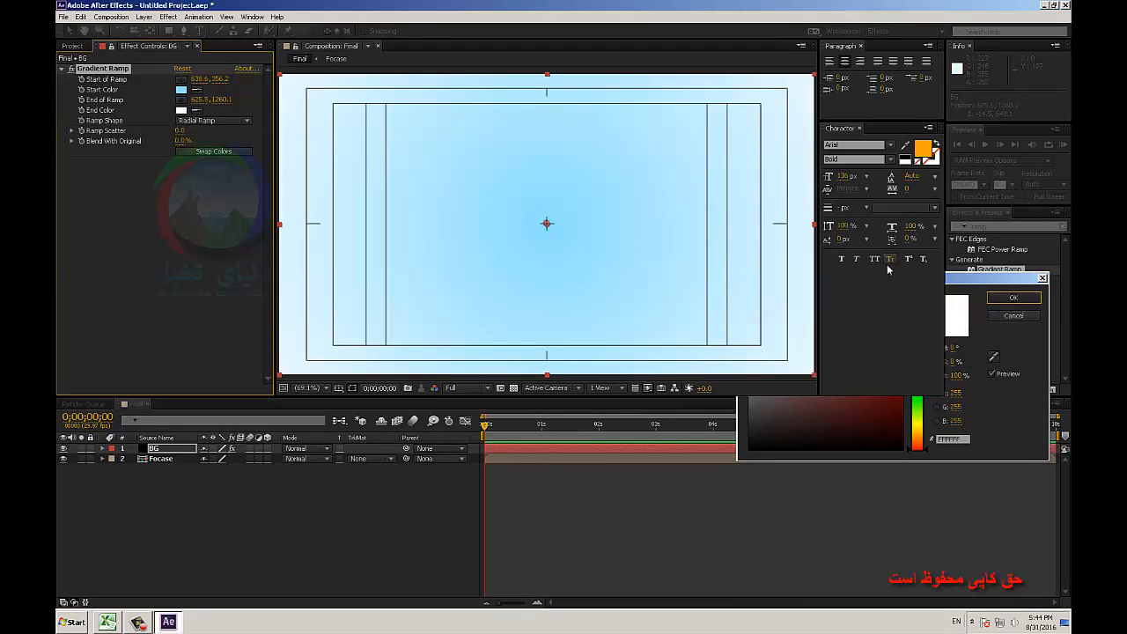
click(222, 152)
click(177, 258)
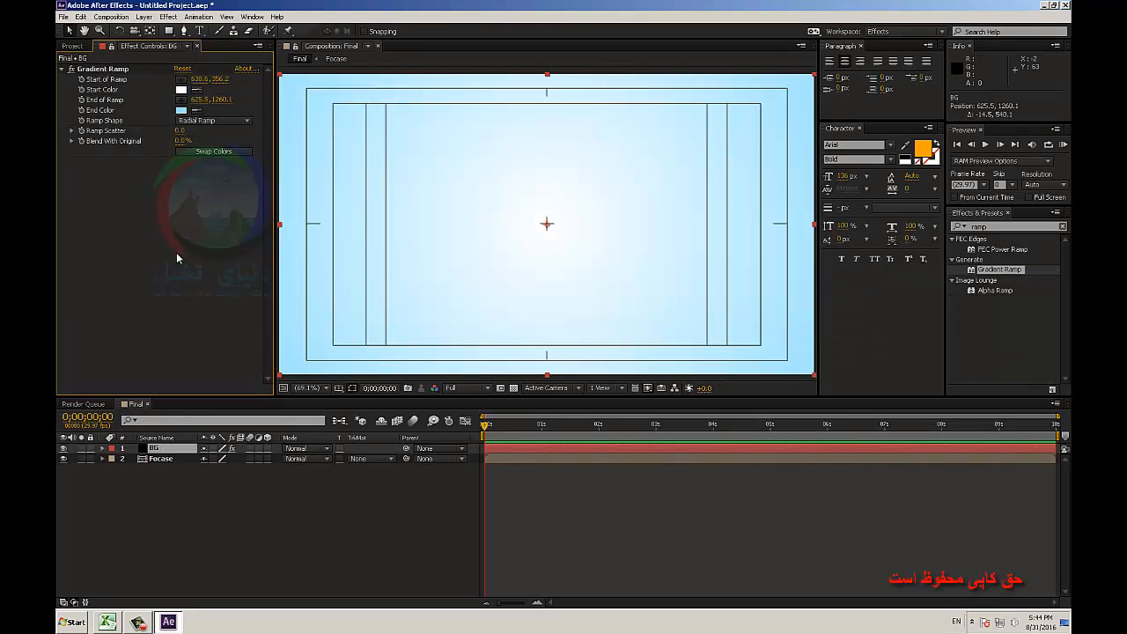
Move the BG layer beneath the Focase layer and lock it.
drag(157, 449, 162, 500)
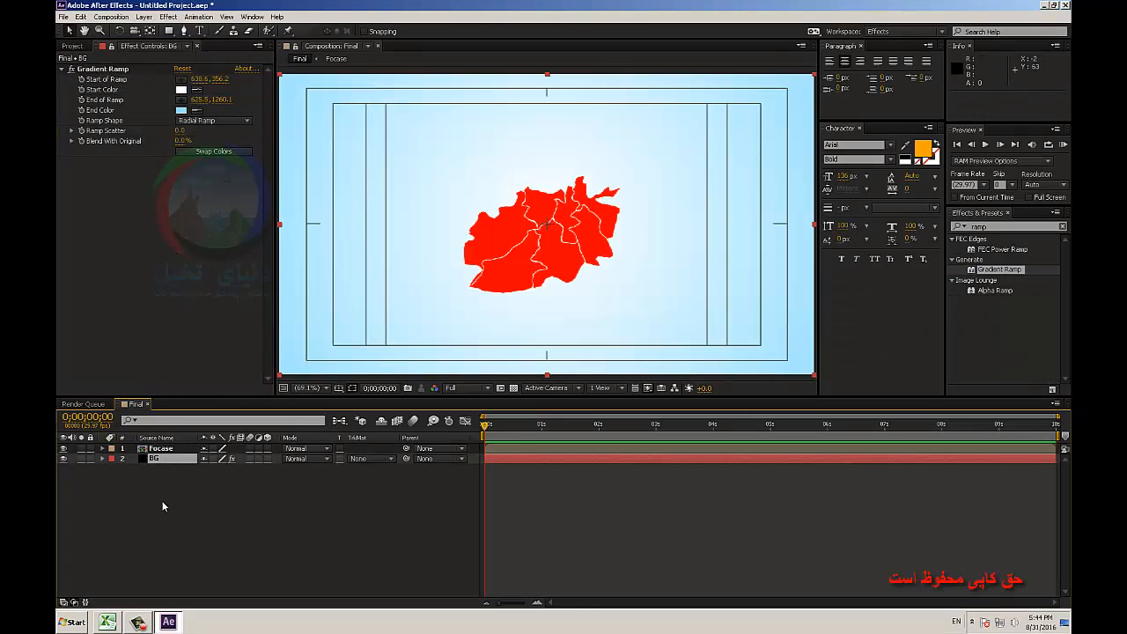
click(90, 458)
Scale the Focase map layer to 163% and duplicate it.
click(168, 449)
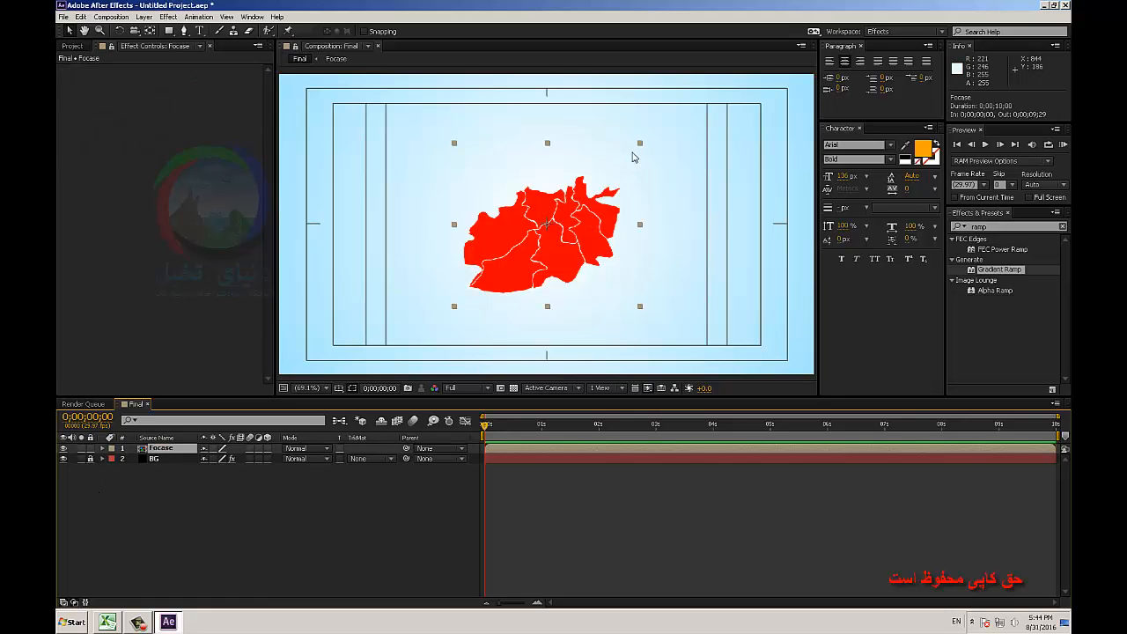
key(s)
drag(219, 458, 286, 468)
key(ctrl+d)
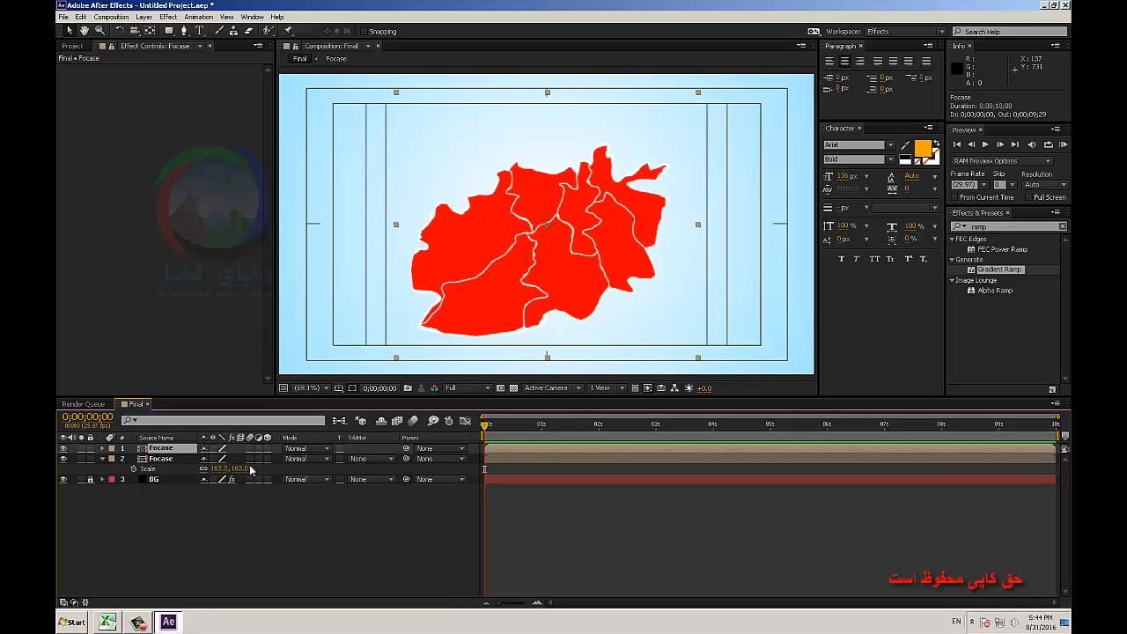
Open the Focase composition and pre-compose all its layers under the default name, moving all attributes into the new composition.
double_click(160, 449)
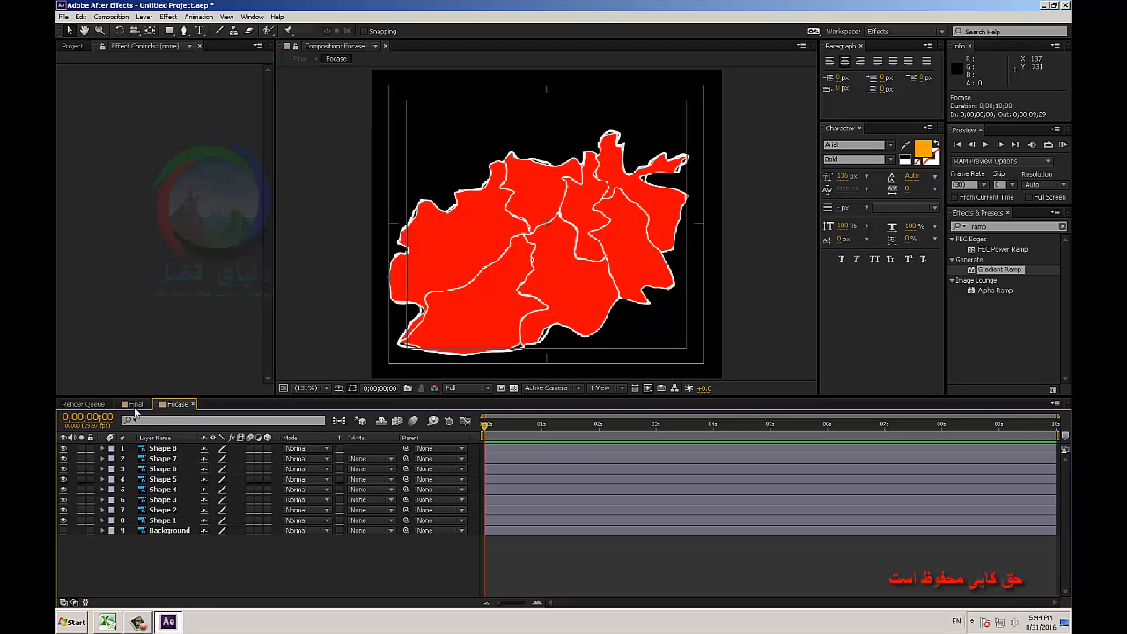
click(136, 404)
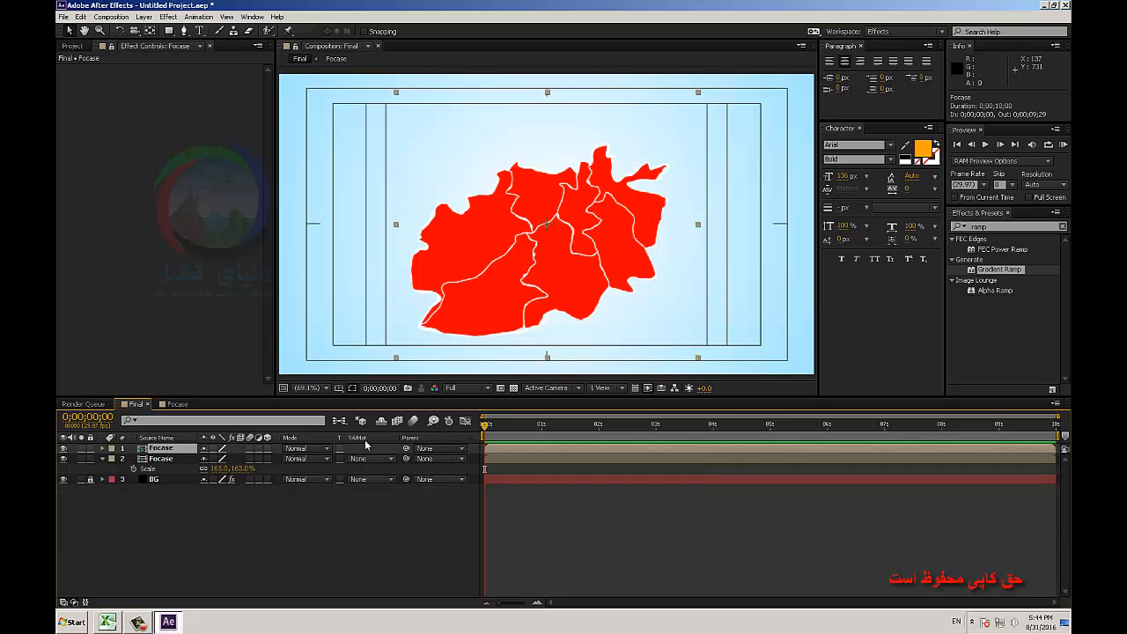
double_click(159, 452)
drag(195, 565, 160, 447)
right_click(162, 451)
click(220, 375)
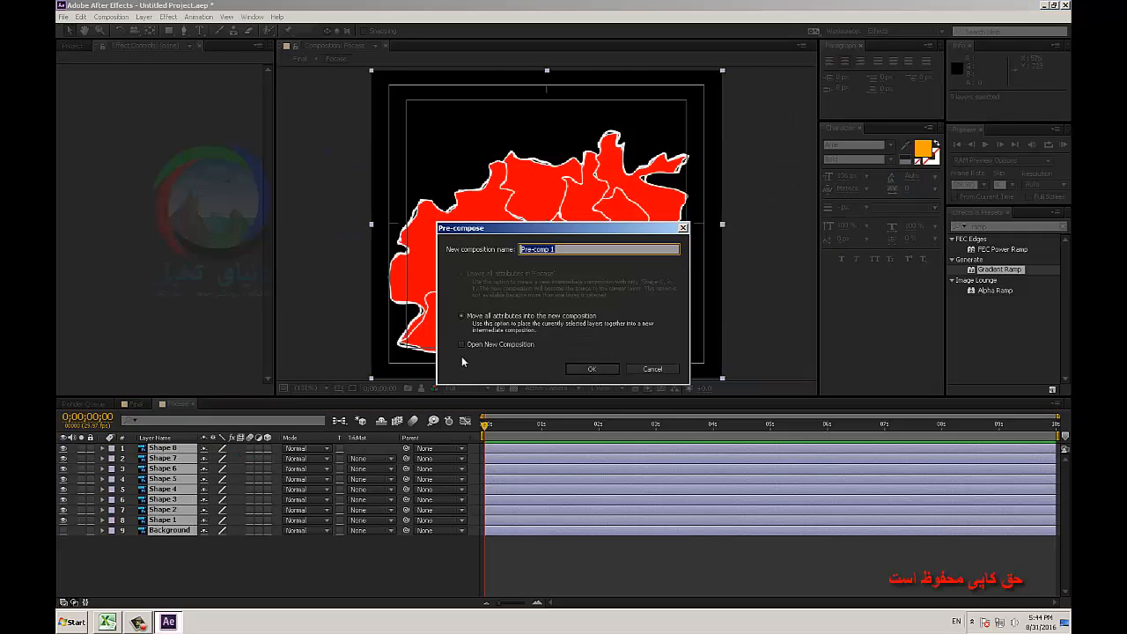
key(Return)
Find the Hue/Saturation effect by searching for "hue" and apply it to the pre-composed map layer.
click(1013, 228)
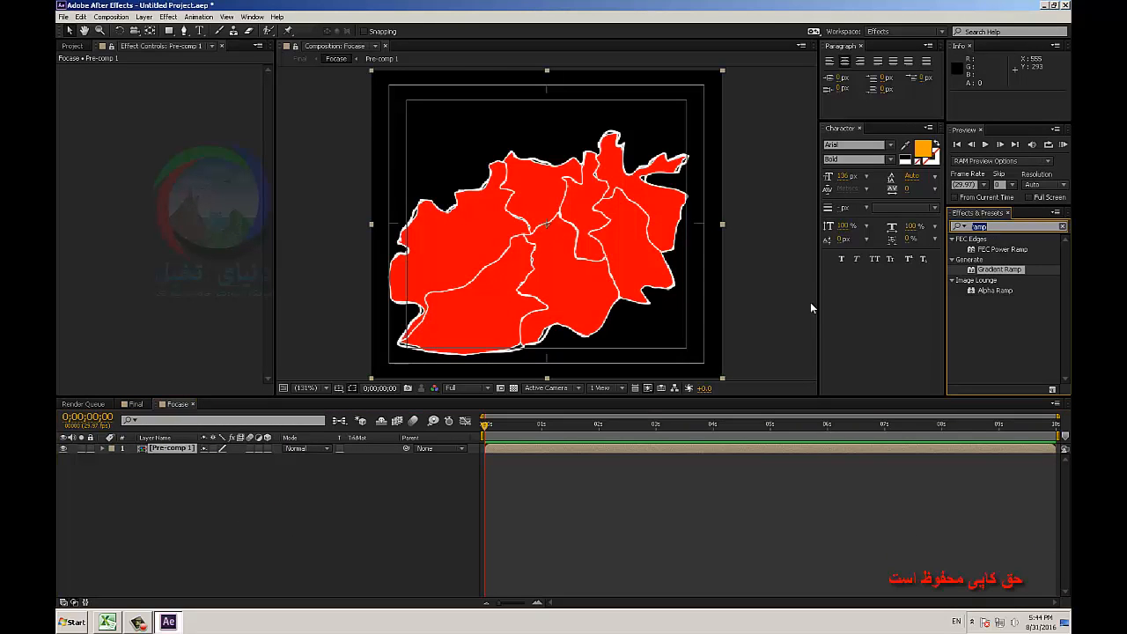
text(hue)
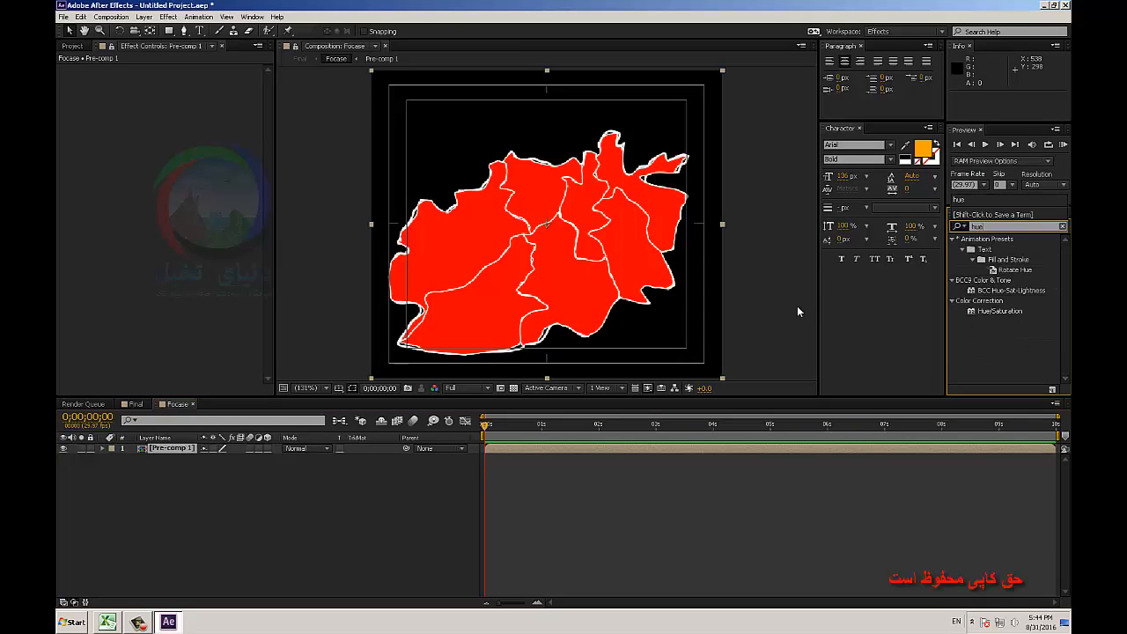
drag(999, 314, 174, 449)
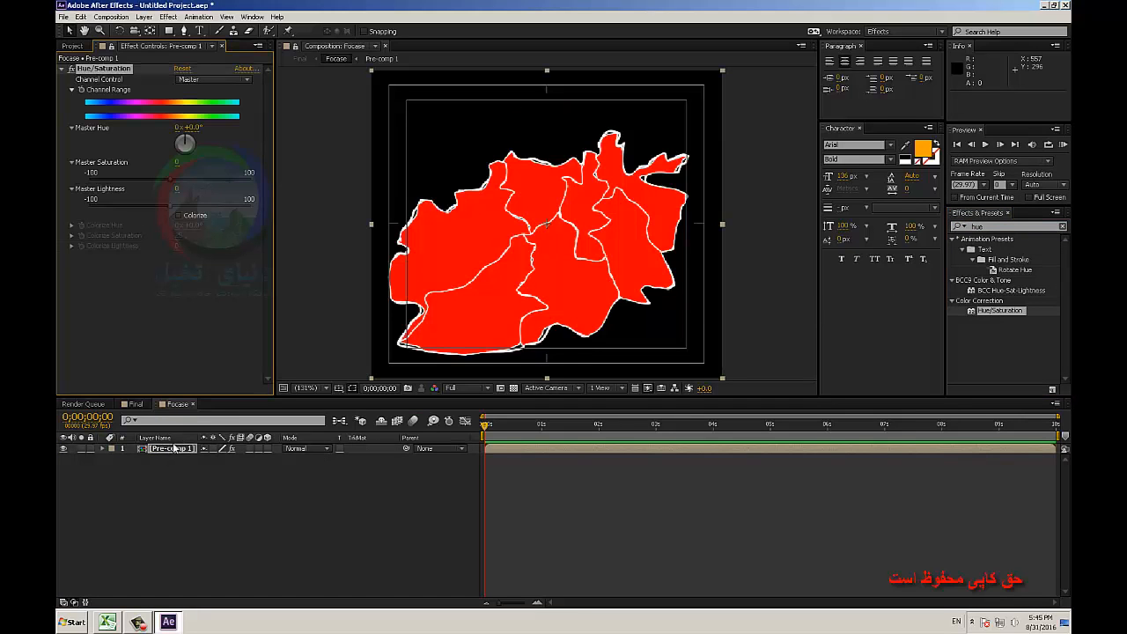
Colorize the pre-composed map with a hue of 220° and saturation of 100, and reveal the upper Focase layer's Opacity in the Final composition.
click(180, 217)
drag(180, 236, 311, 236)
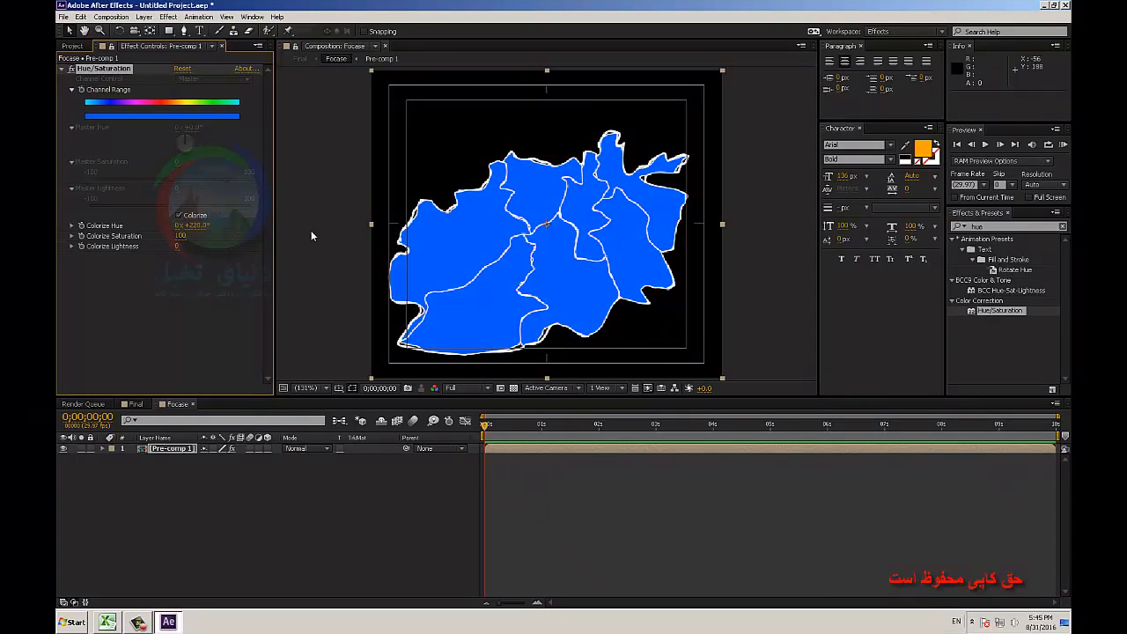
click(129, 404)
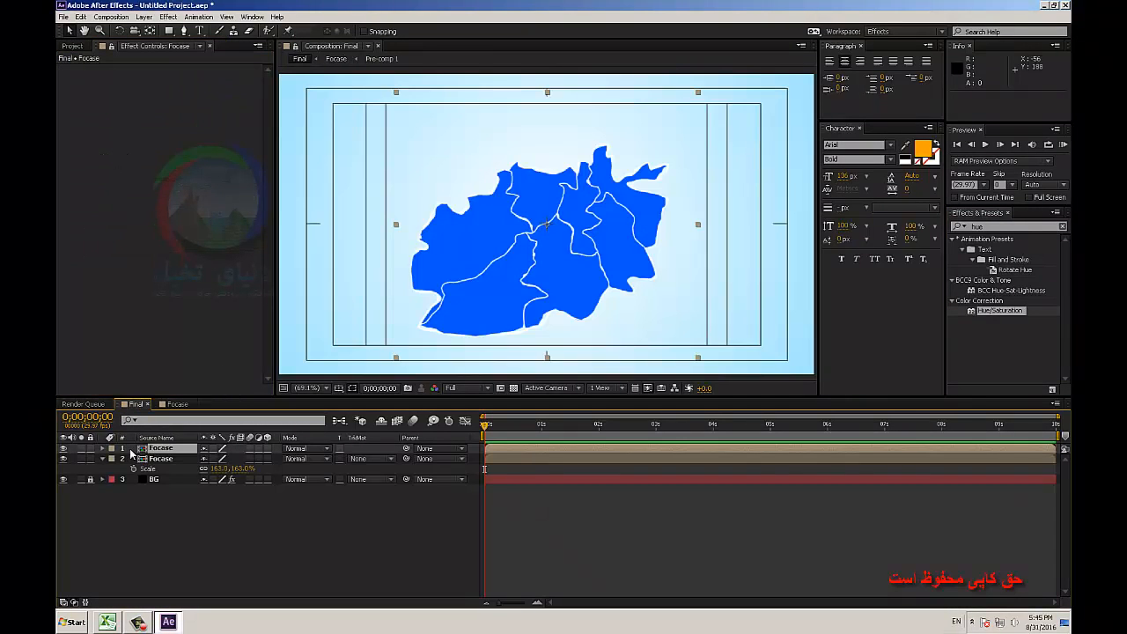
key(t)
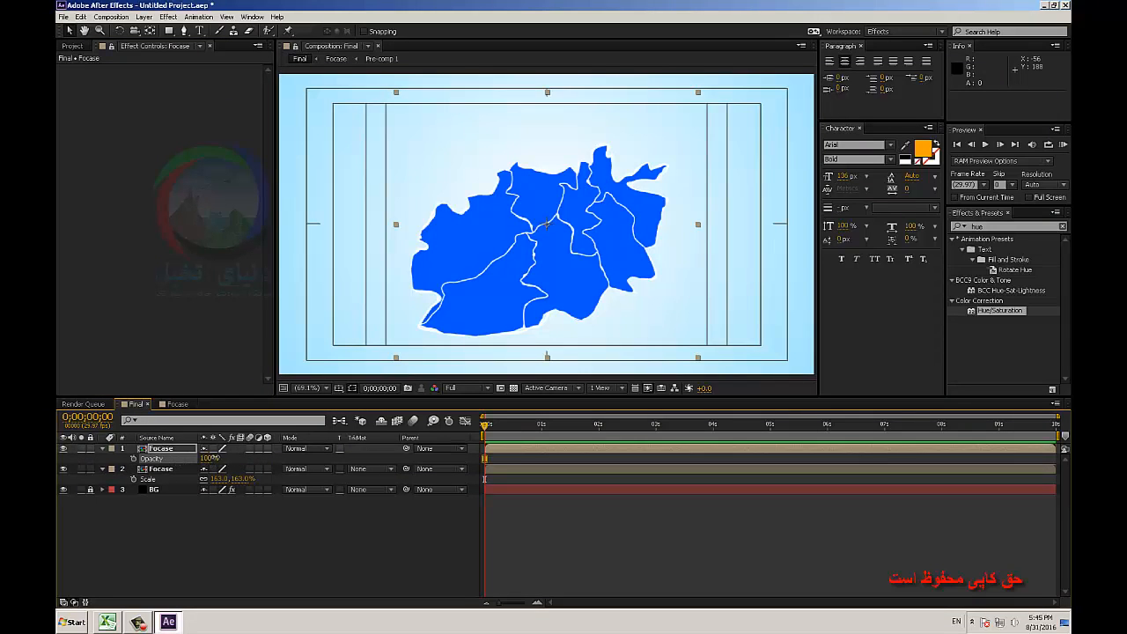
click(178, 543)
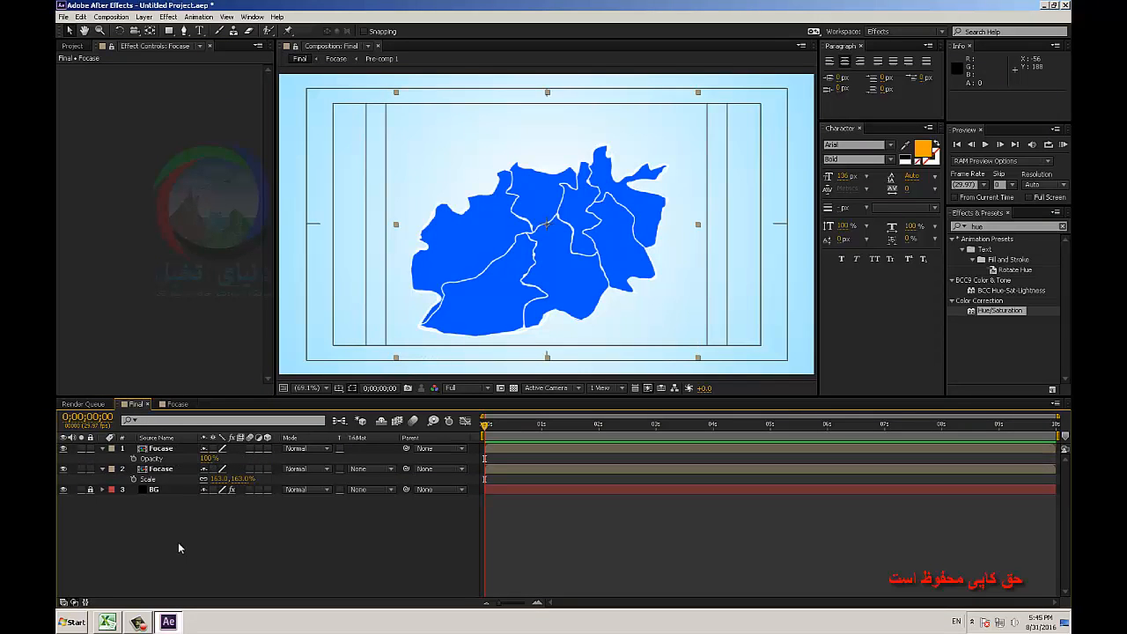
Open Pre-comp 1 and toggle the visibility of Shape 6 to check which region it fills in the Final composition.
double_click(147, 451)
double_click(193, 452)
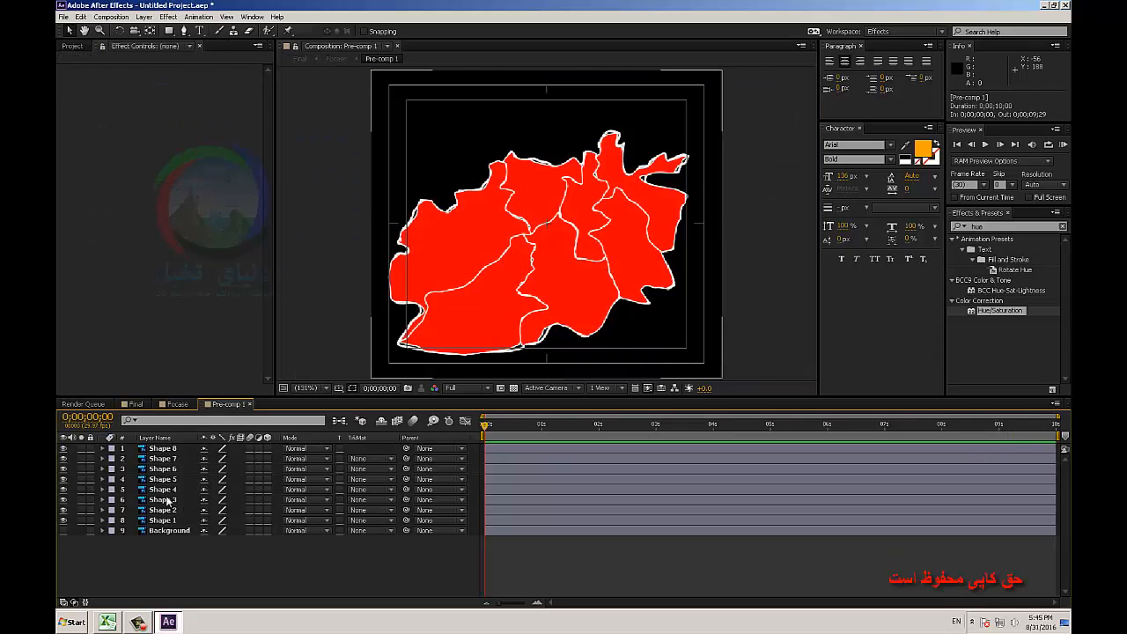
click(158, 470)
click(63, 468)
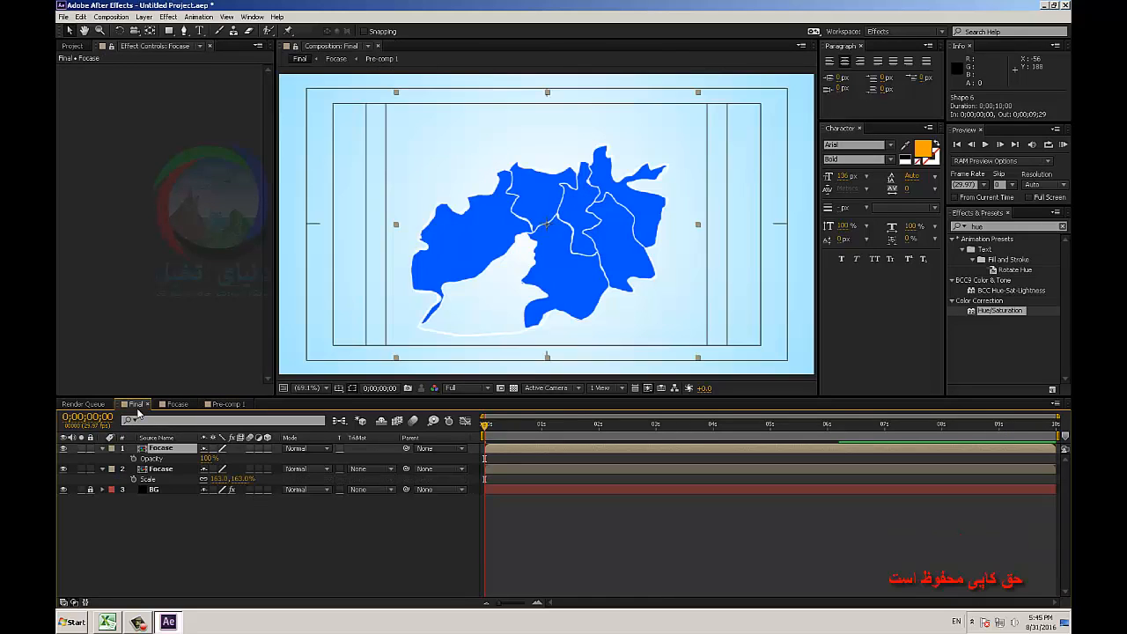
click(136, 404)
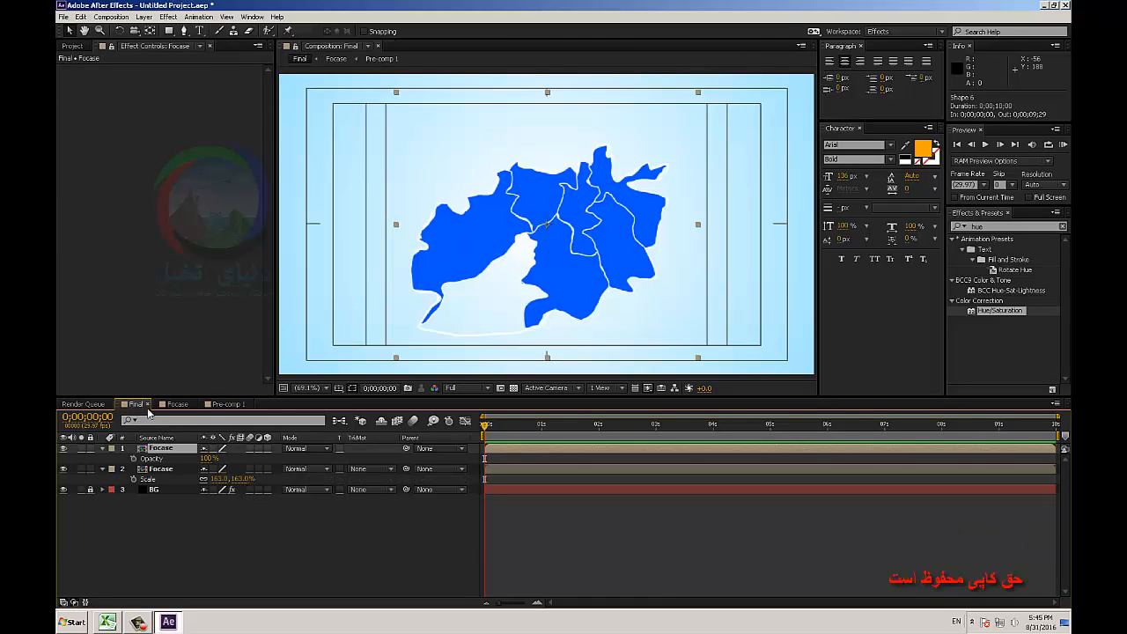
click(224, 405)
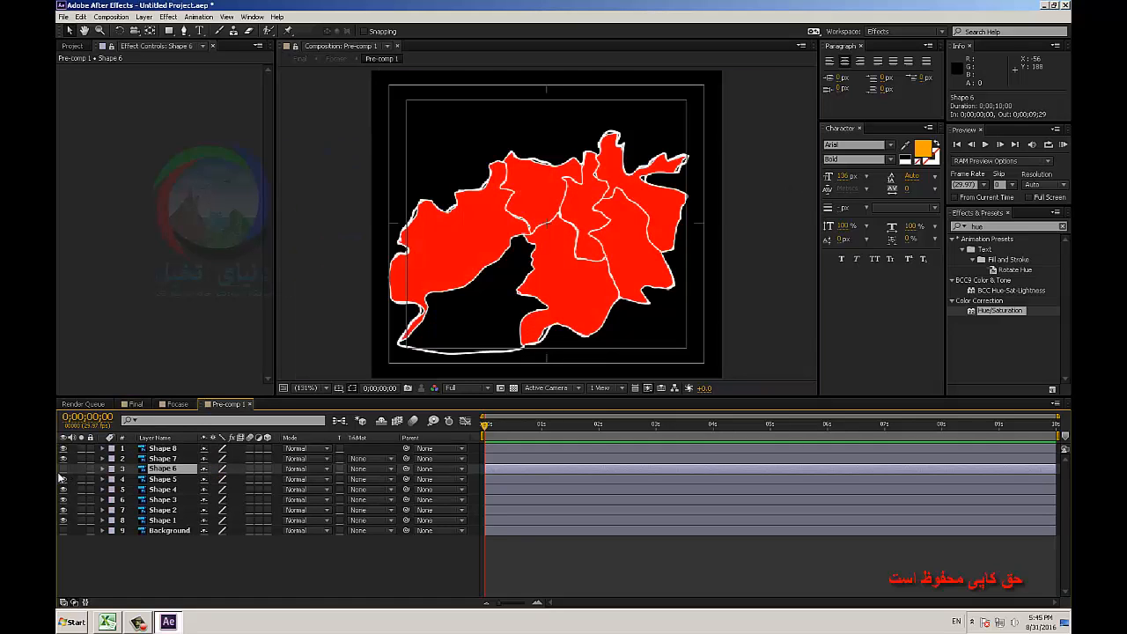
click(64, 469)
Reveal Shape 6's Opacity, try it at 34% while checking the Final composition, and restore it to 100%.
key(t)
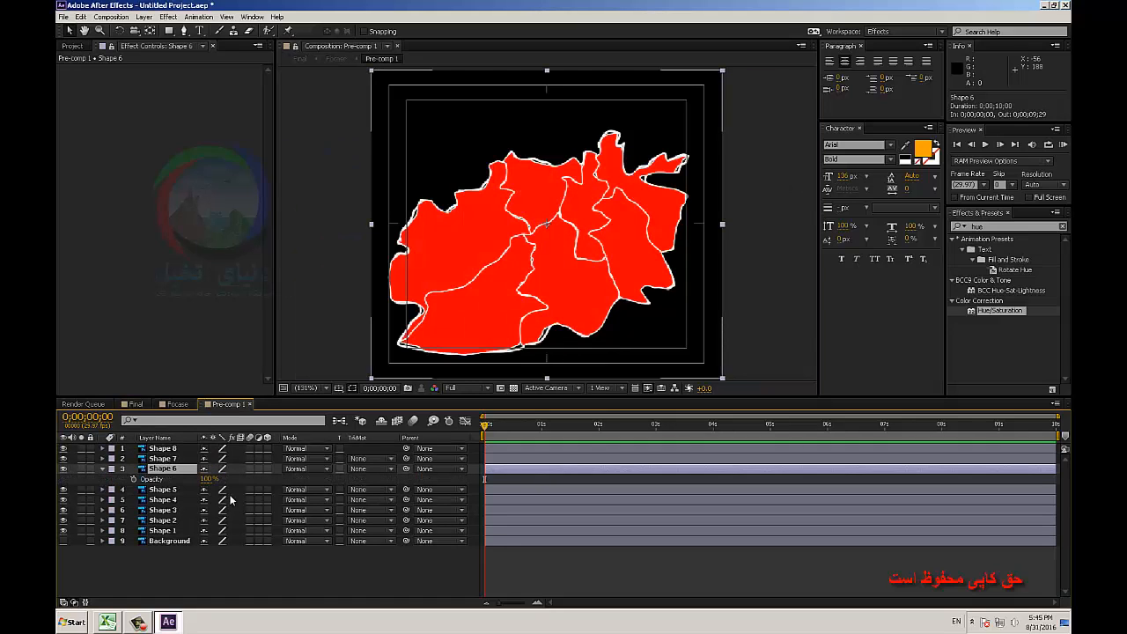
drag(207, 479, 177, 489)
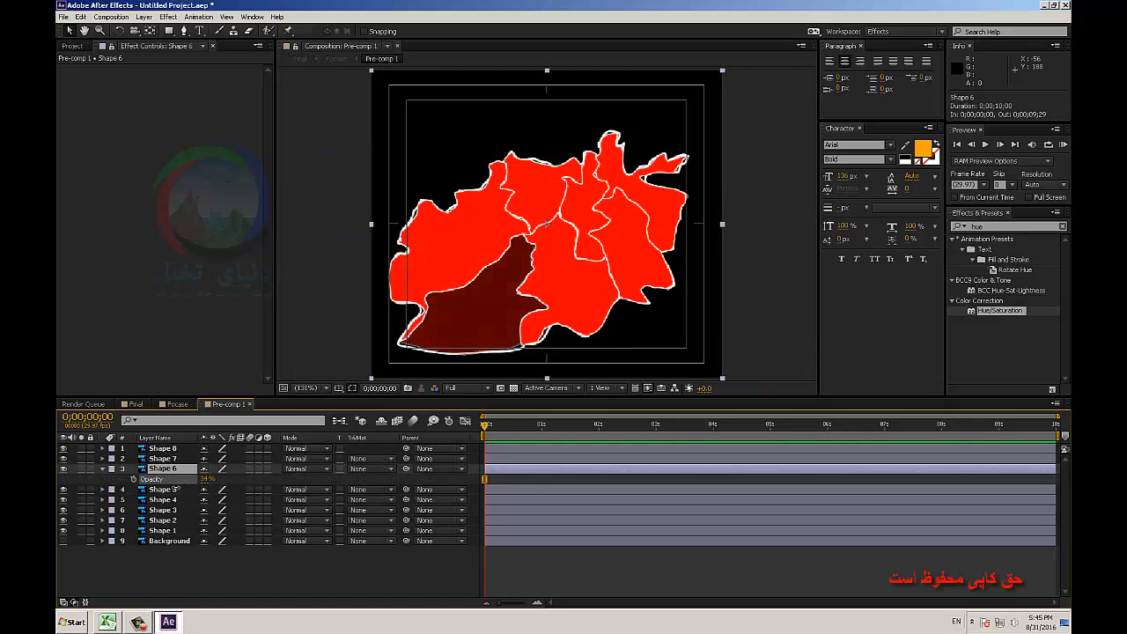
click(134, 404)
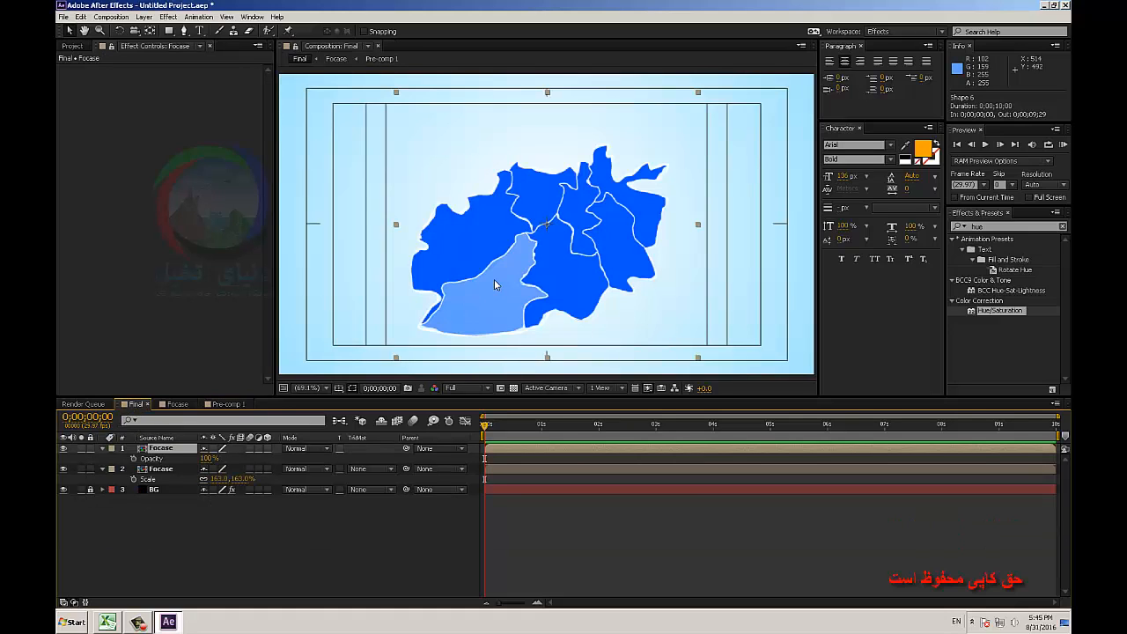
click(225, 404)
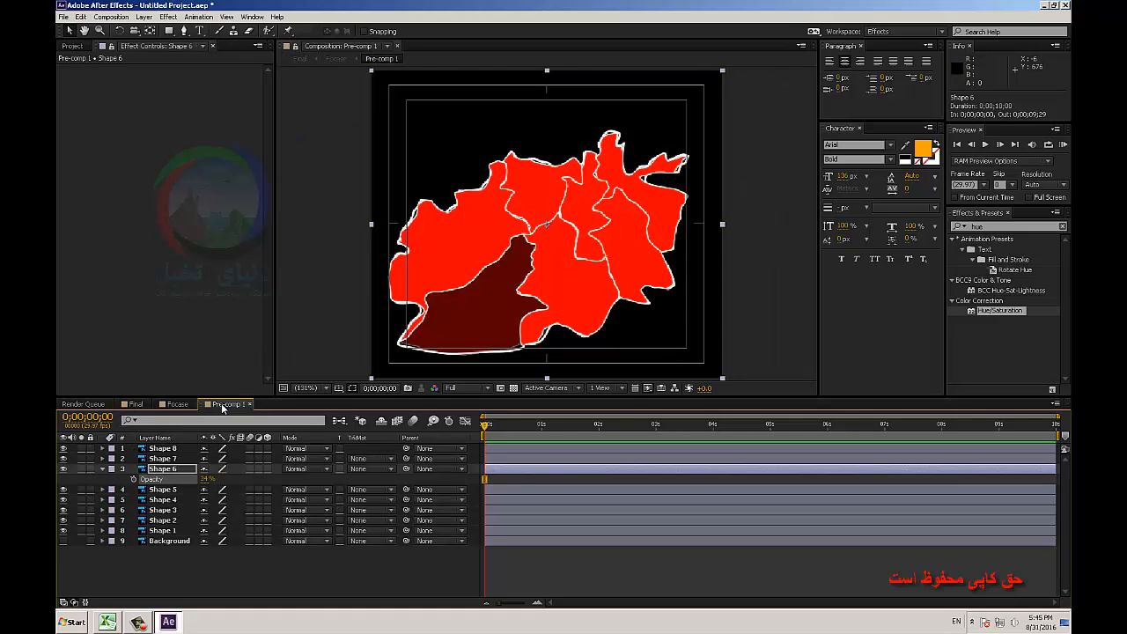
drag(208, 478, 264, 476)
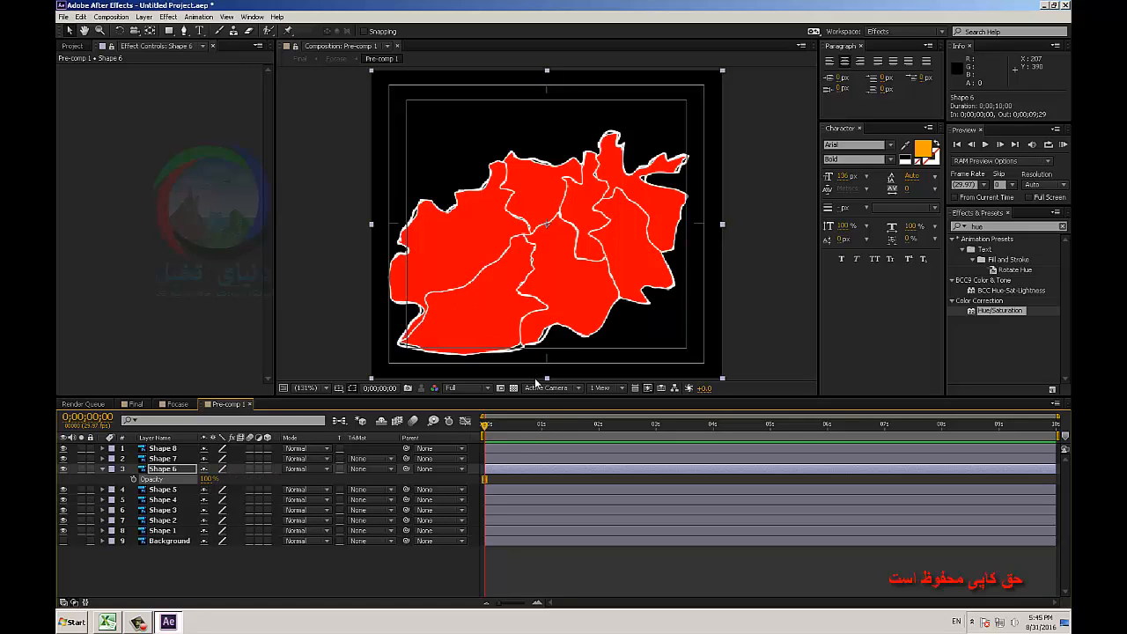
Keyframe Shape 6's Opacity at 100% at 1 second and 11% at 2 seconds.
click(542, 423)
click(133, 478)
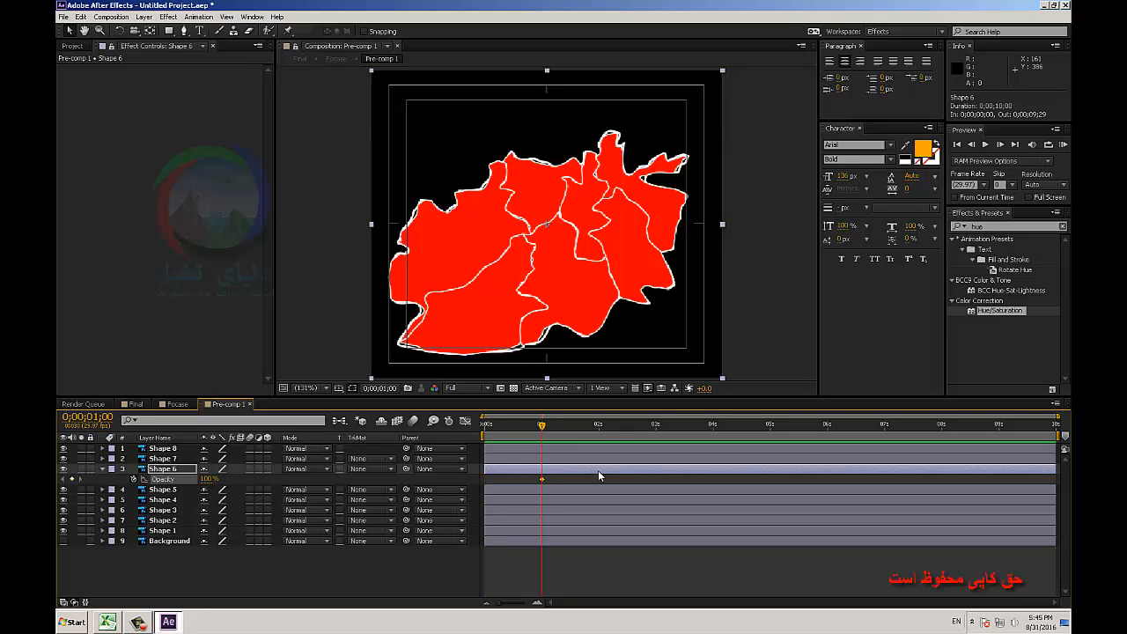
click(599, 424)
drag(215, 479, 172, 490)
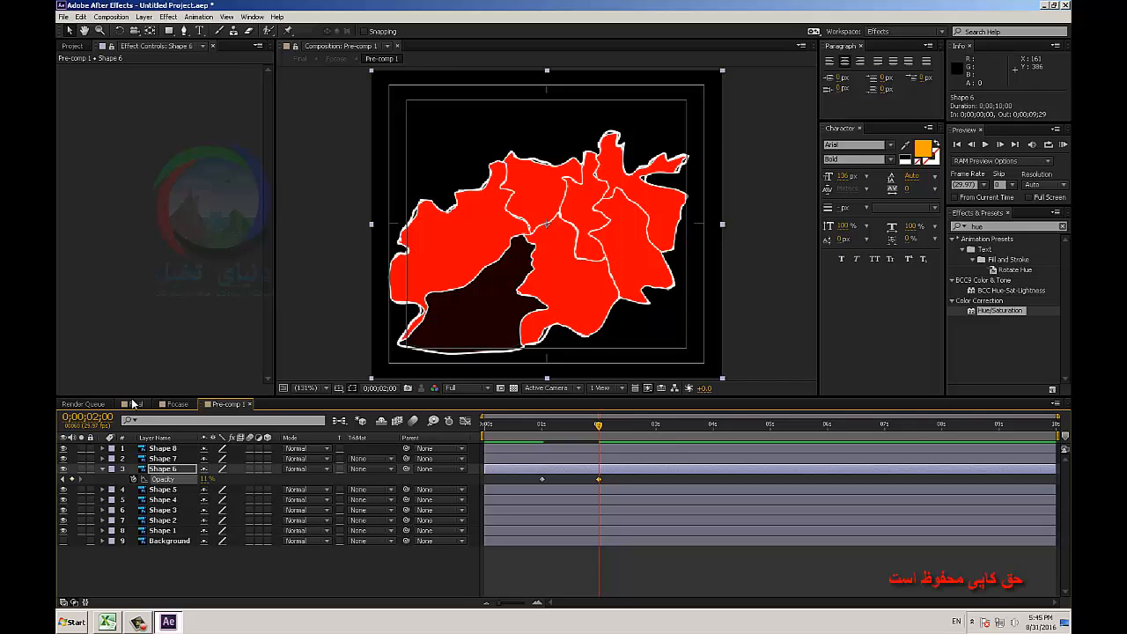
Move the current time to 4 seconds and toggle the visibility of individual shape layers to identify their map regions.
click(713, 428)
click(161, 500)
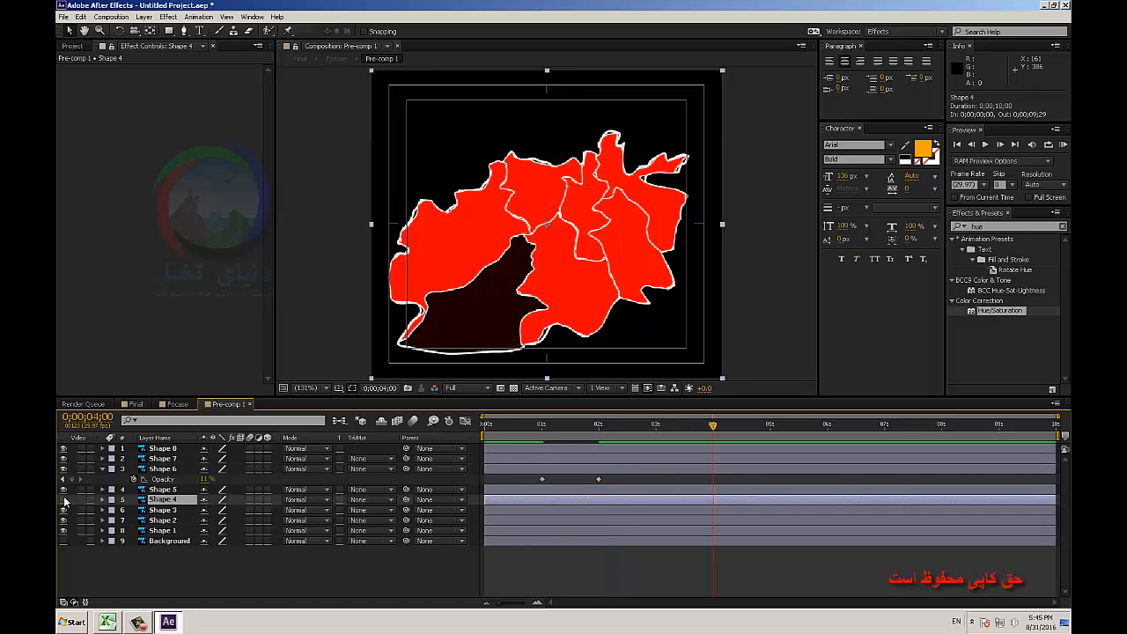
click(64, 500)
click(64, 510)
click(64, 511)
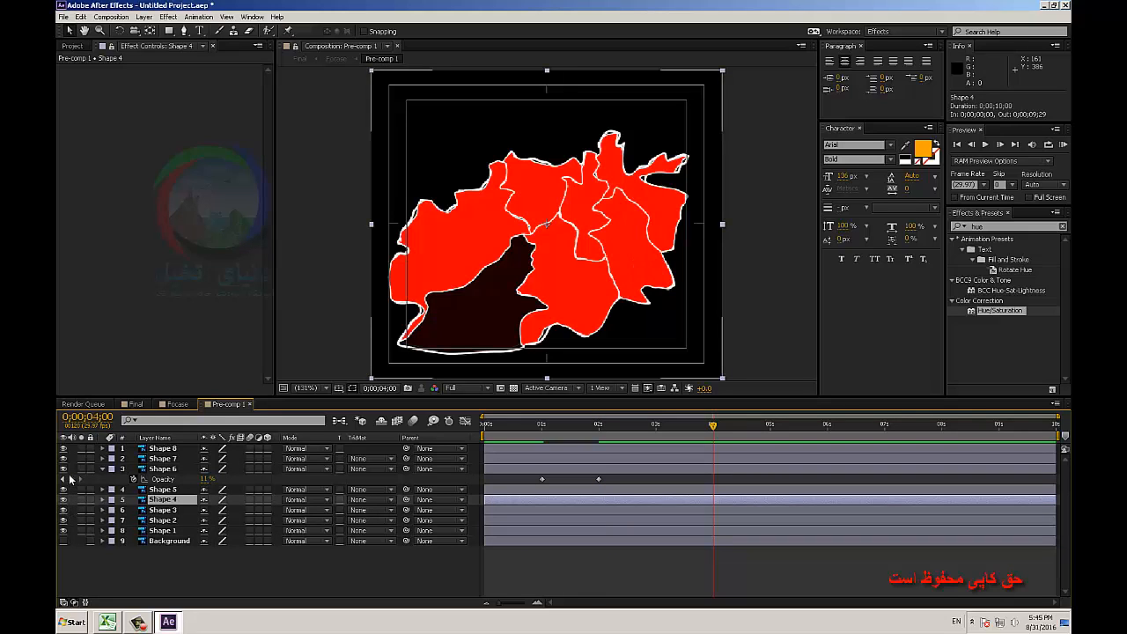
click(65, 468)
click(64, 469)
click(63, 449)
click(63, 450)
click(63, 521)
click(64, 521)
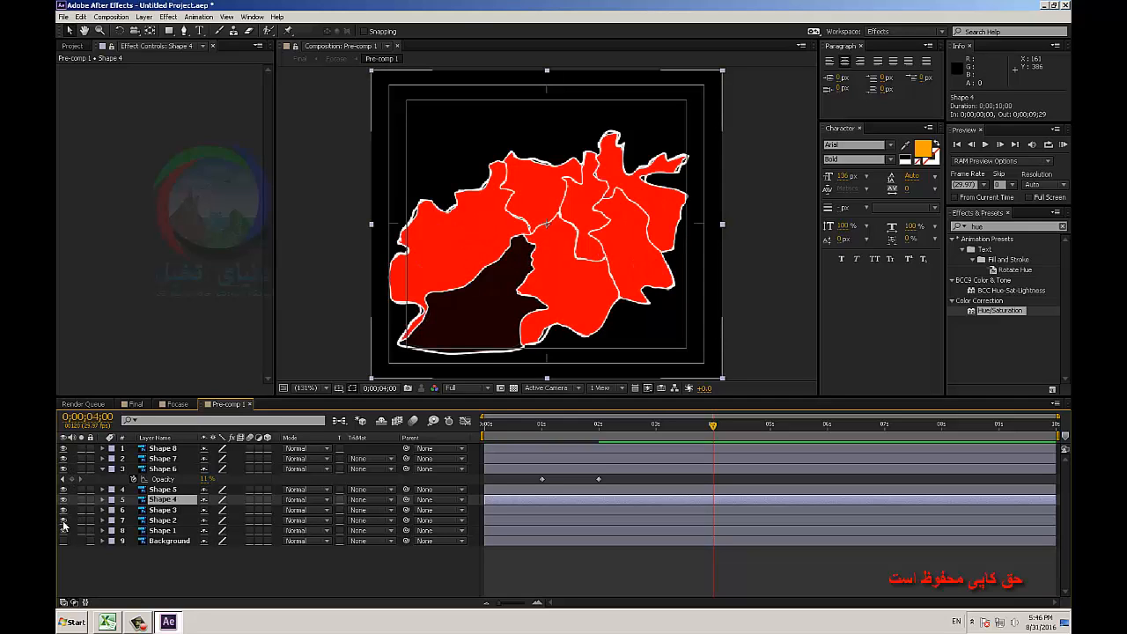
Keyframe Shape 2's Opacity at 100% at 4 seconds and 11% at 0;00;05;02.
click(151, 521)
key(t)
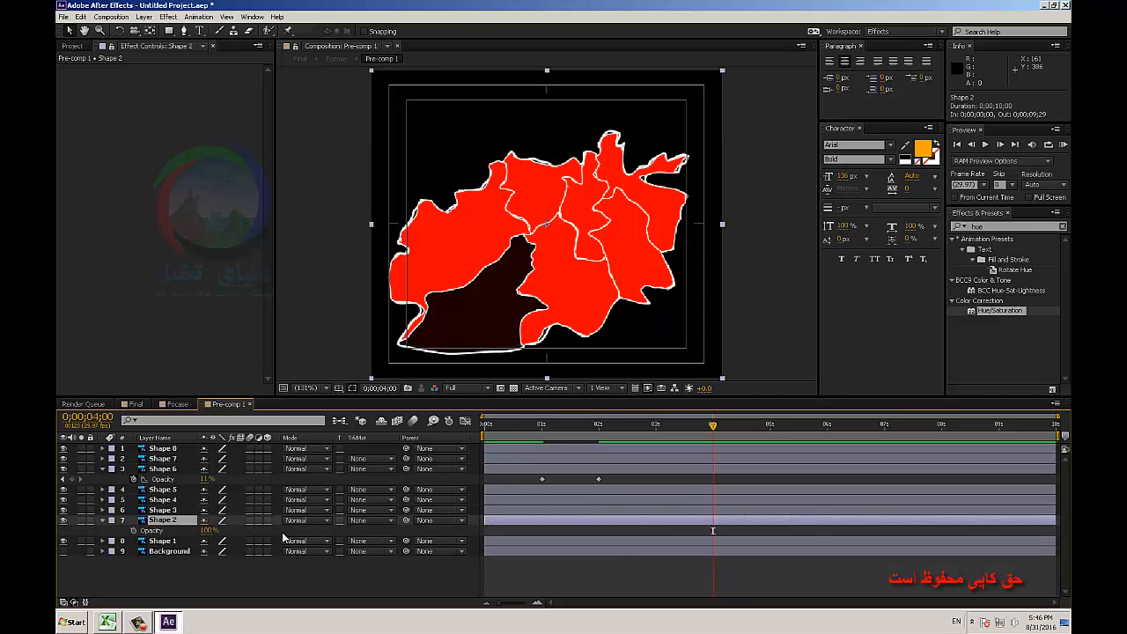
click(138, 532)
click(134, 531)
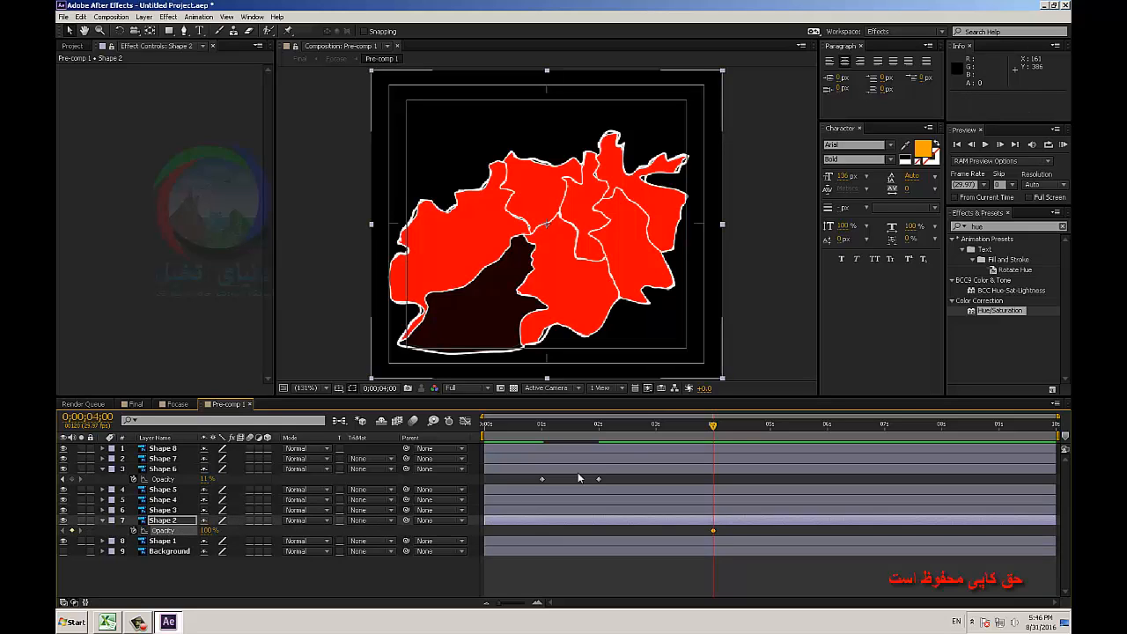
click(772, 427)
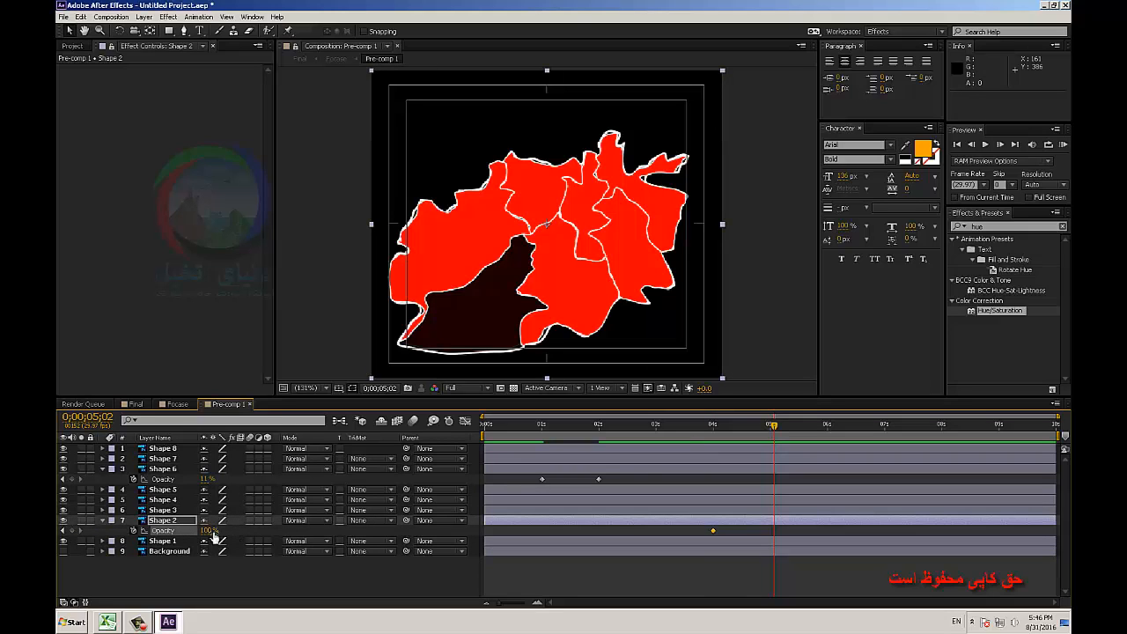
drag(211, 531, 166, 541)
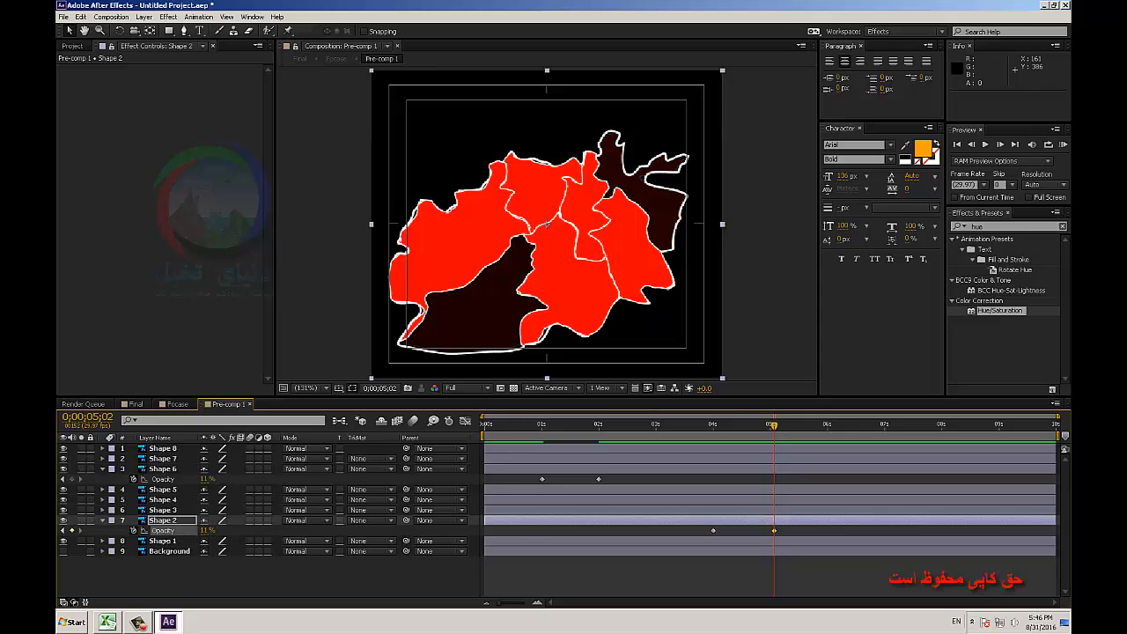
Scrub through the Final composition to review the opacity fades of the two map regions.
click(135, 404)
drag(532, 426, 778, 450)
drag(734, 458, 629, 471)
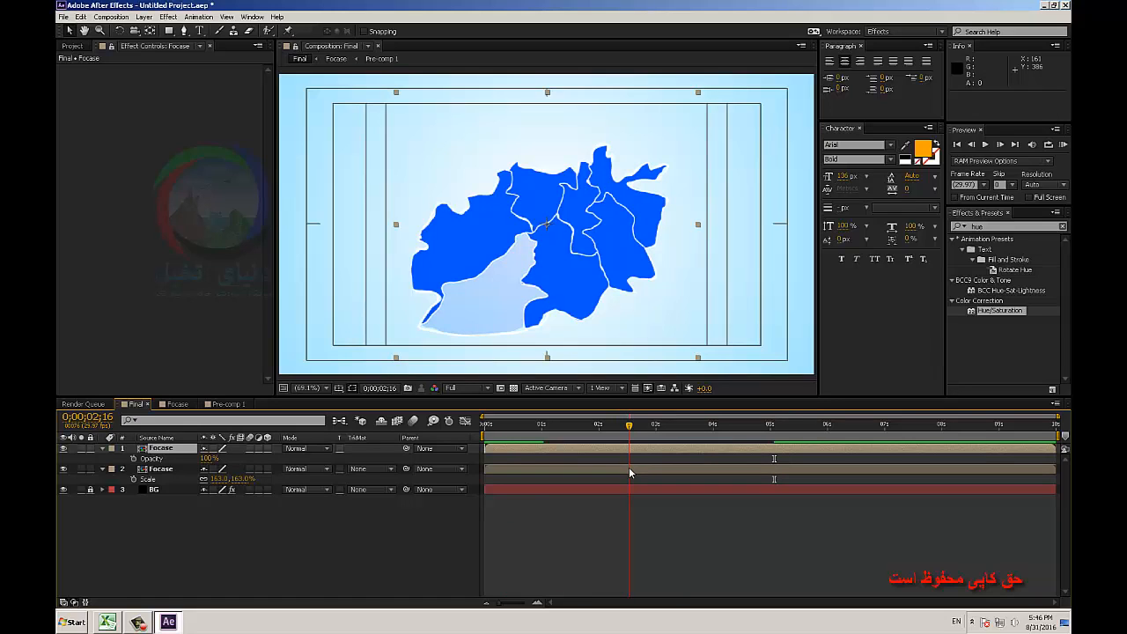
drag(628, 473, 606, 464)
drag(729, 442, 698, 431)
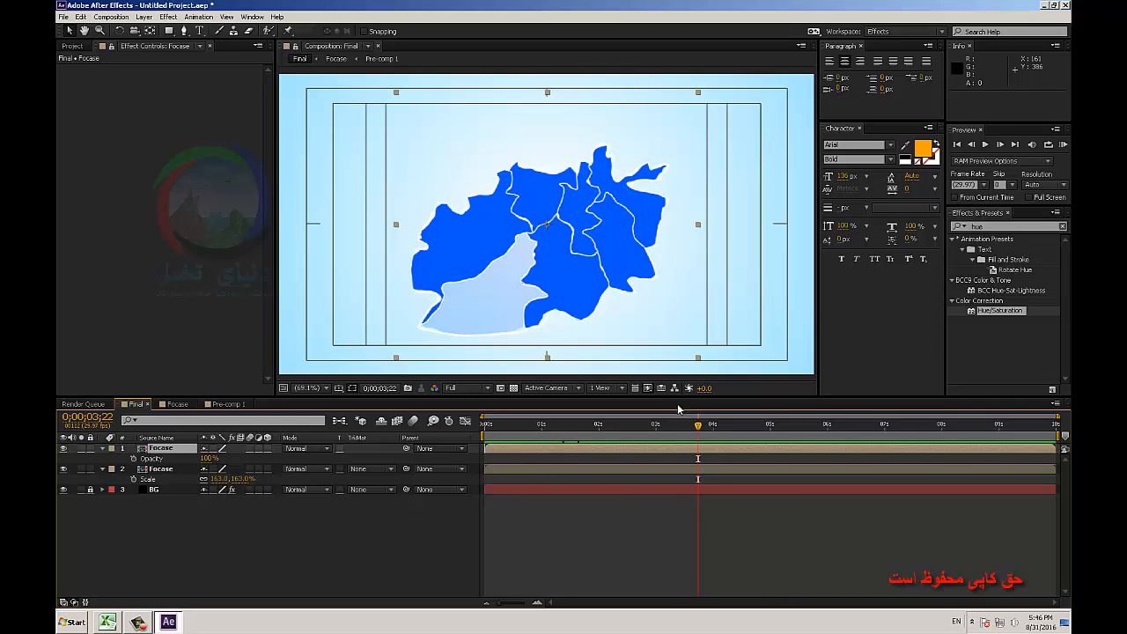
Change Shape 2's Opacity keyframe at 0;00;05;02 in Pre-comp 1 to 61%.
click(218, 407)
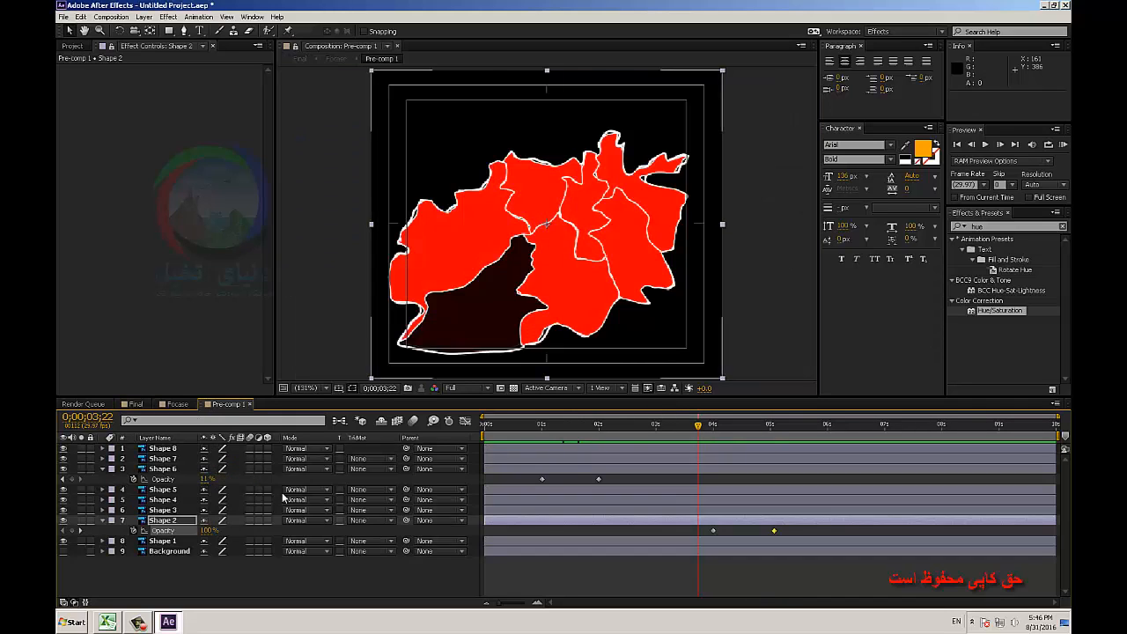
click(769, 426)
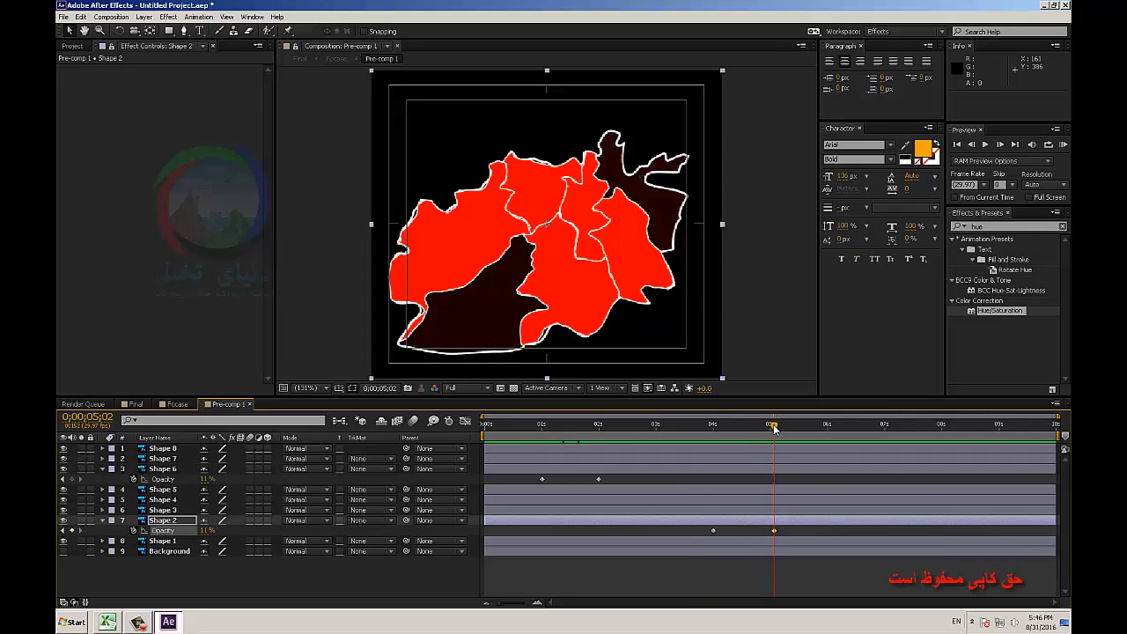
drag(207, 531, 232, 532)
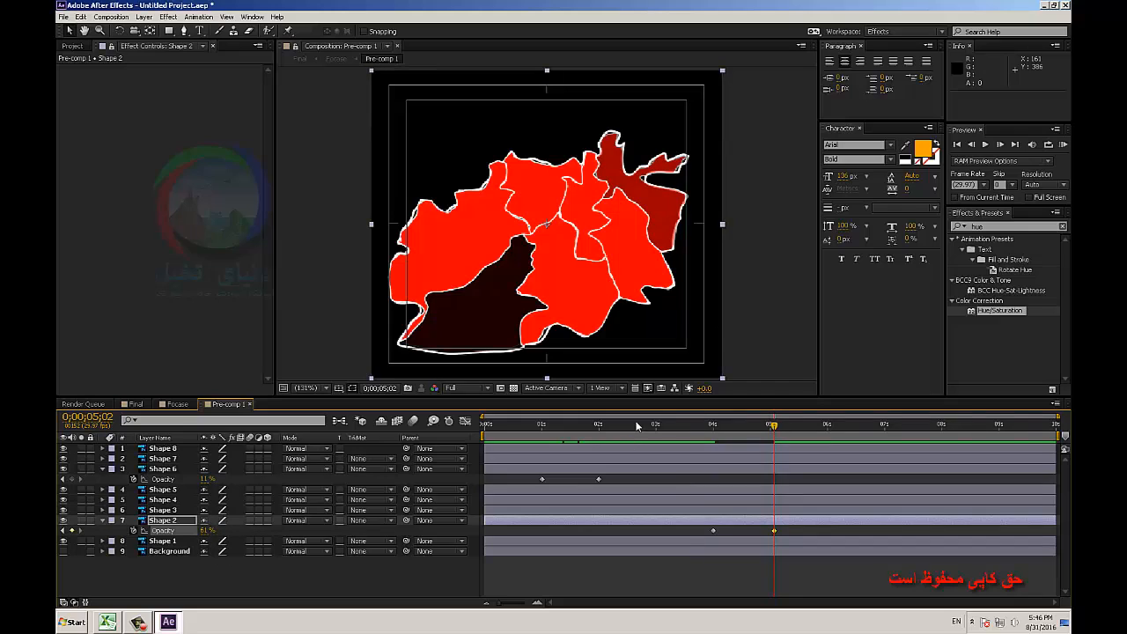
Change Shape 6's Opacity keyframe at 2 seconds to 53% and check the region in the Final composition.
click(603, 430)
drag(603, 436, 598, 439)
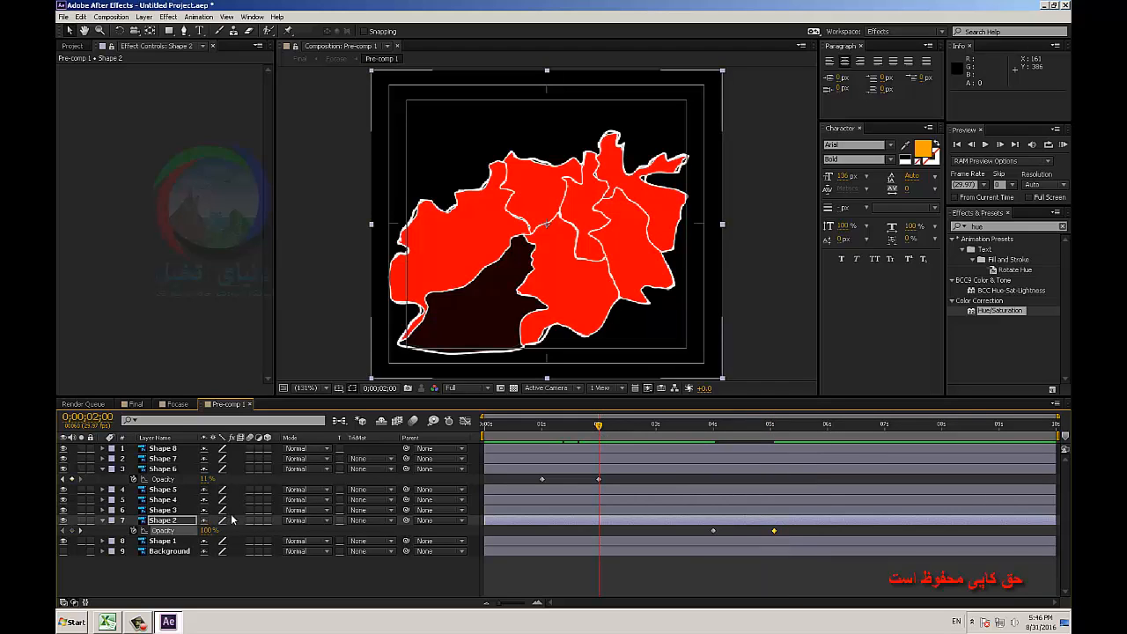
drag(205, 480, 231, 483)
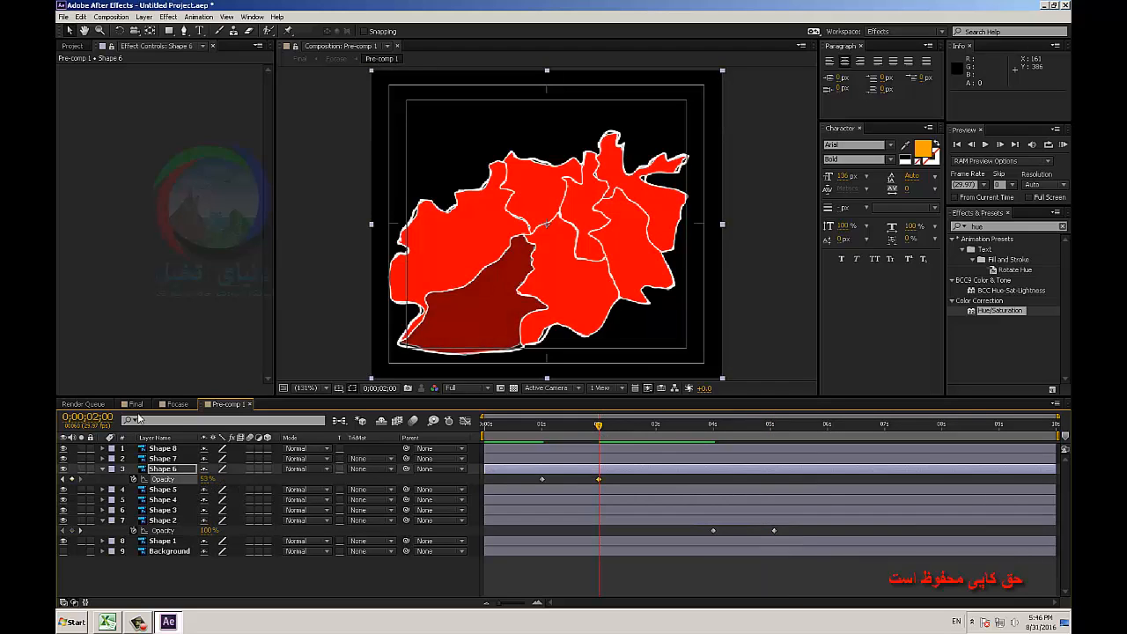
click(132, 405)
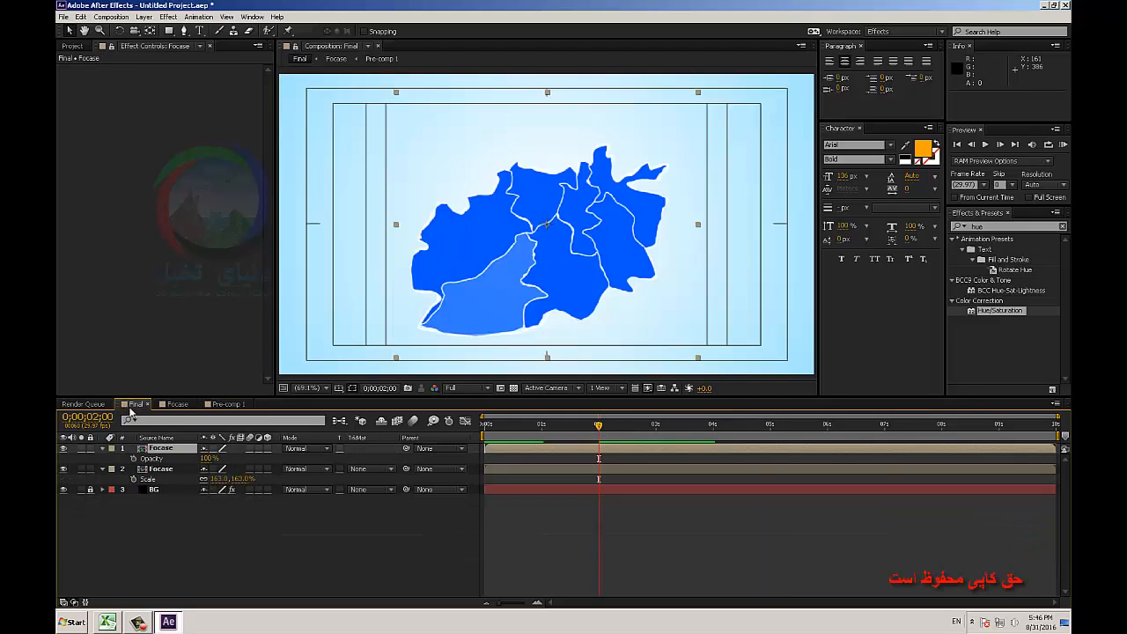
At 0;00;04;24 in Pre-comp 1, lower Shape 2's Opacity and set Shape 6's Opacity to 36%.
click(220, 405)
drag(598, 426, 758, 435)
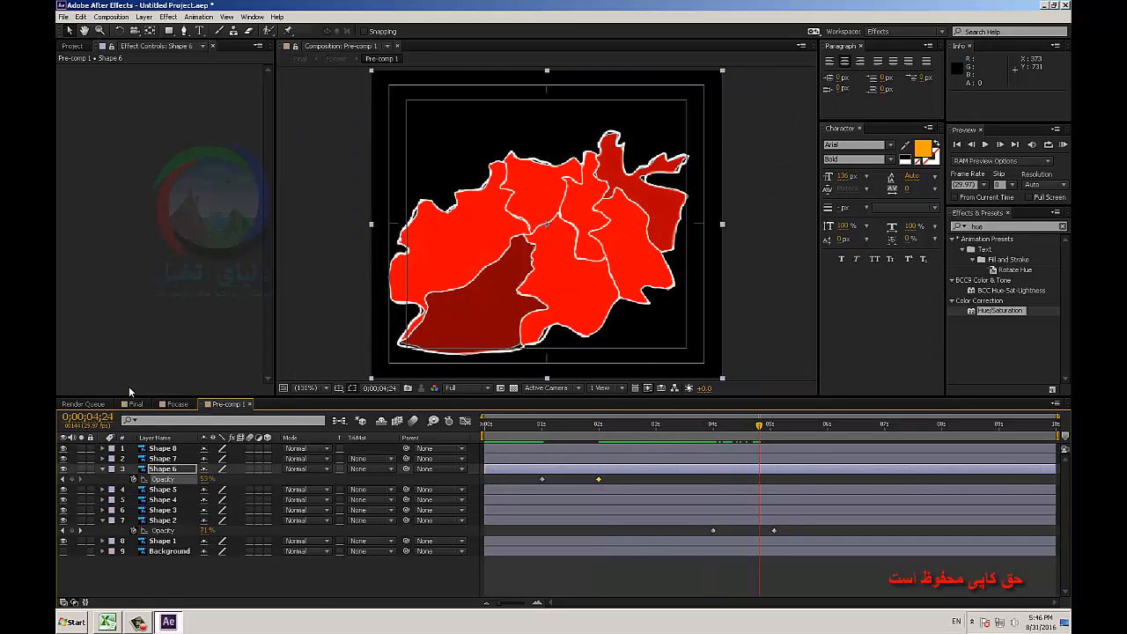
click(134, 404)
click(231, 404)
drag(207, 532, 200, 534)
drag(208, 480, 200, 482)
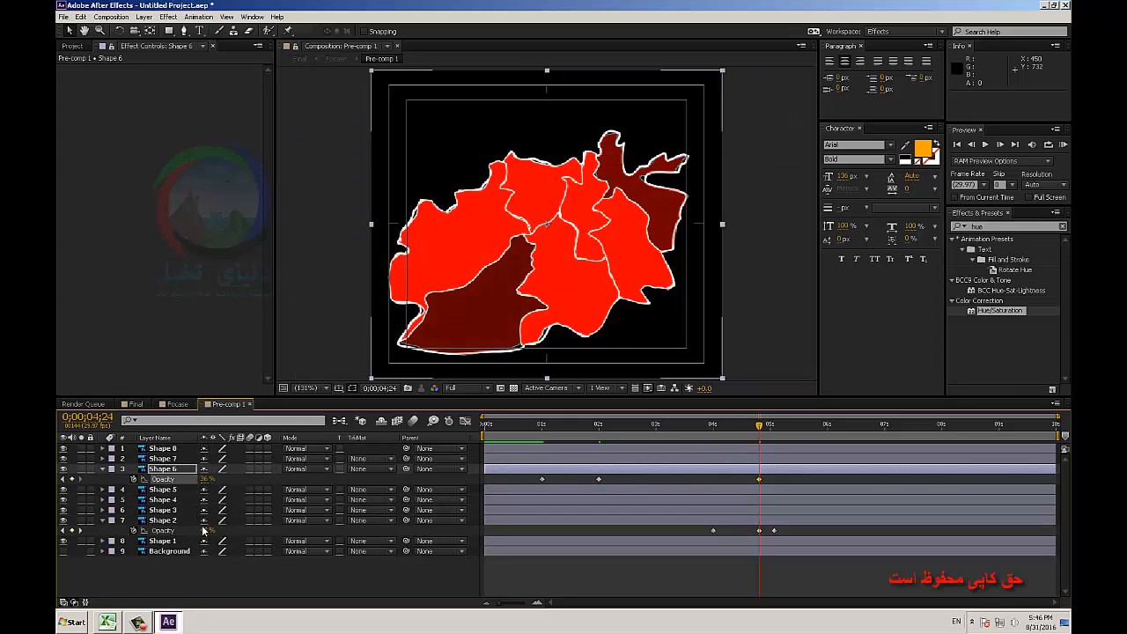
click(204, 531)
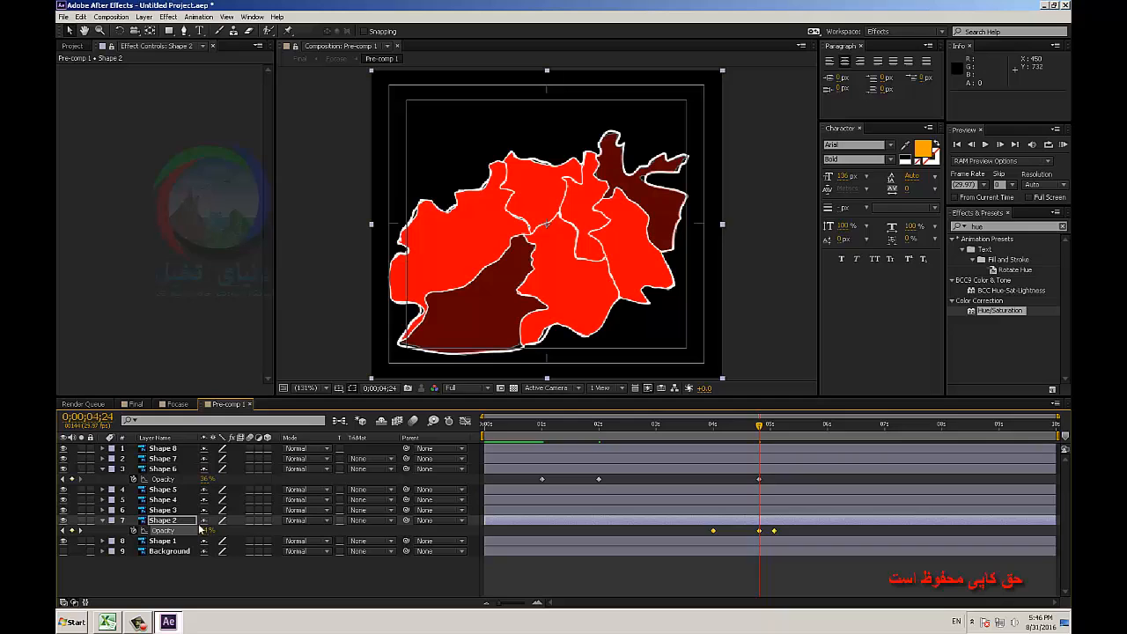
Pre-compose both Focase layers in the Final composition as Pre-comp 2, moving all attributes, and scrub through the result.
click(130, 405)
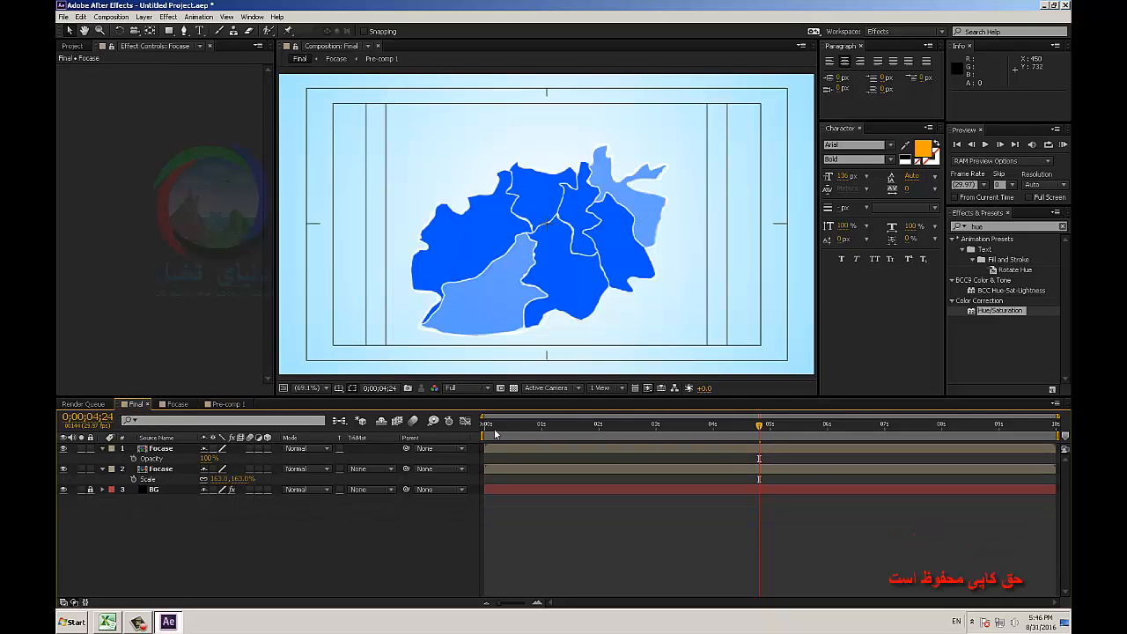
click(161, 449)
shift+click(162, 470)
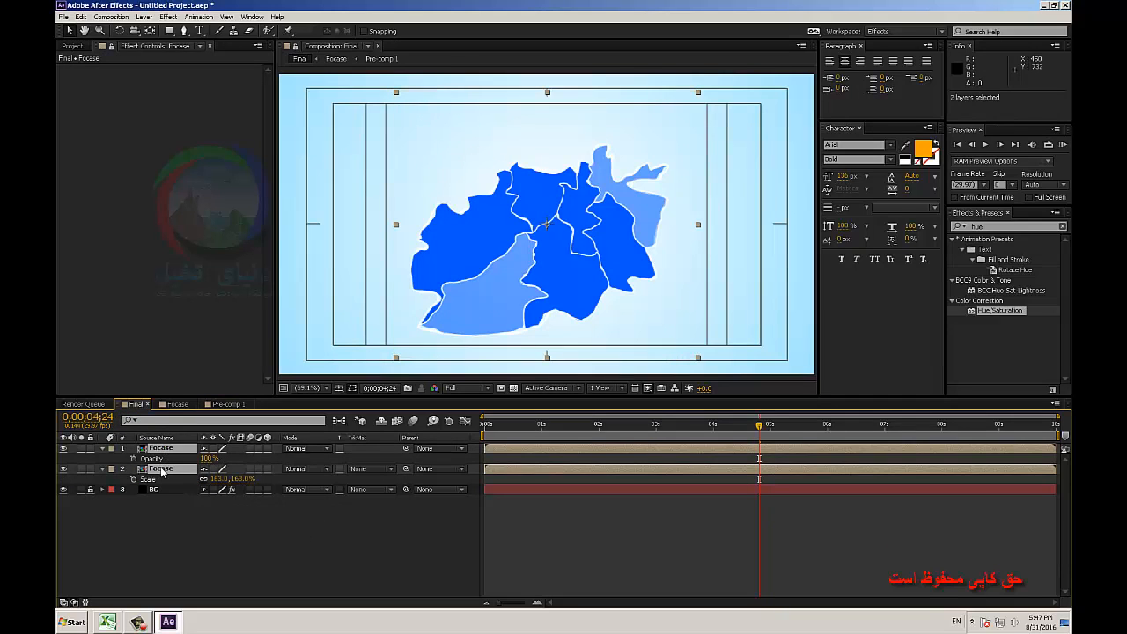
right_click(162, 470)
click(189, 384)
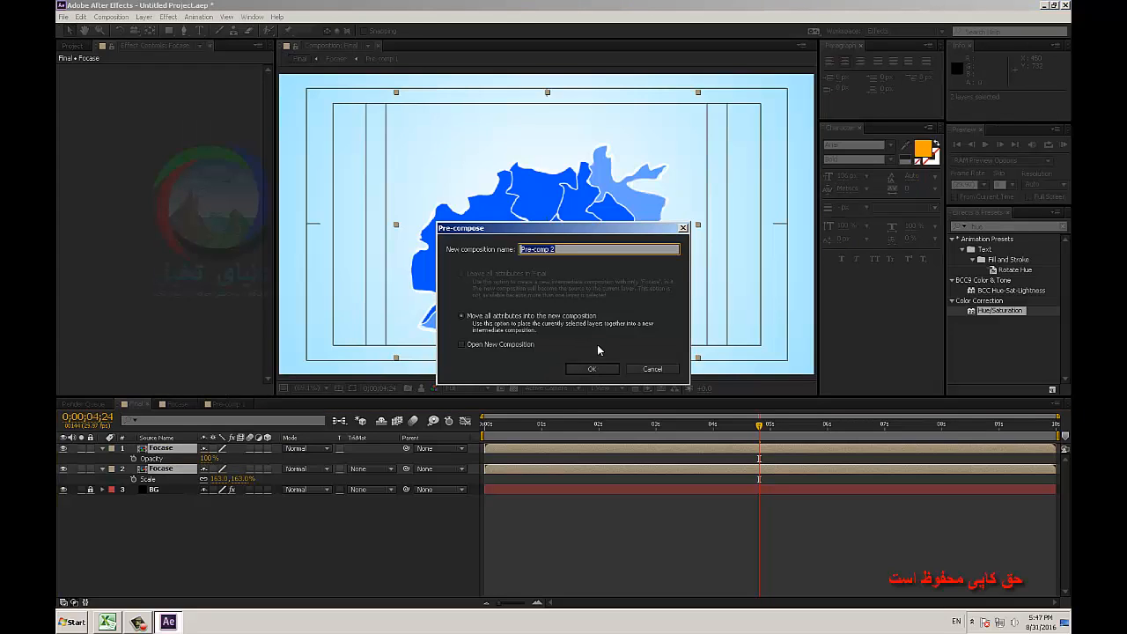
click(590, 368)
drag(564, 432, 795, 451)
drag(726, 451, 504, 449)
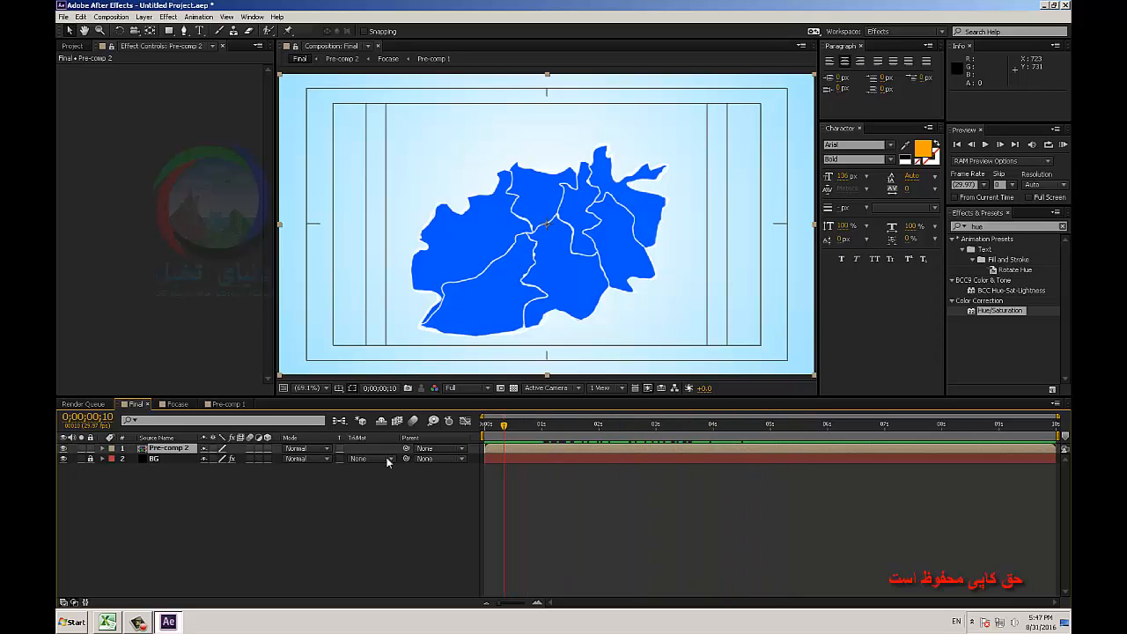
Make Pre-comp 2 a 3D layer and add a two-node camera with the 24mm preset to the Final composition.
click(267, 448)
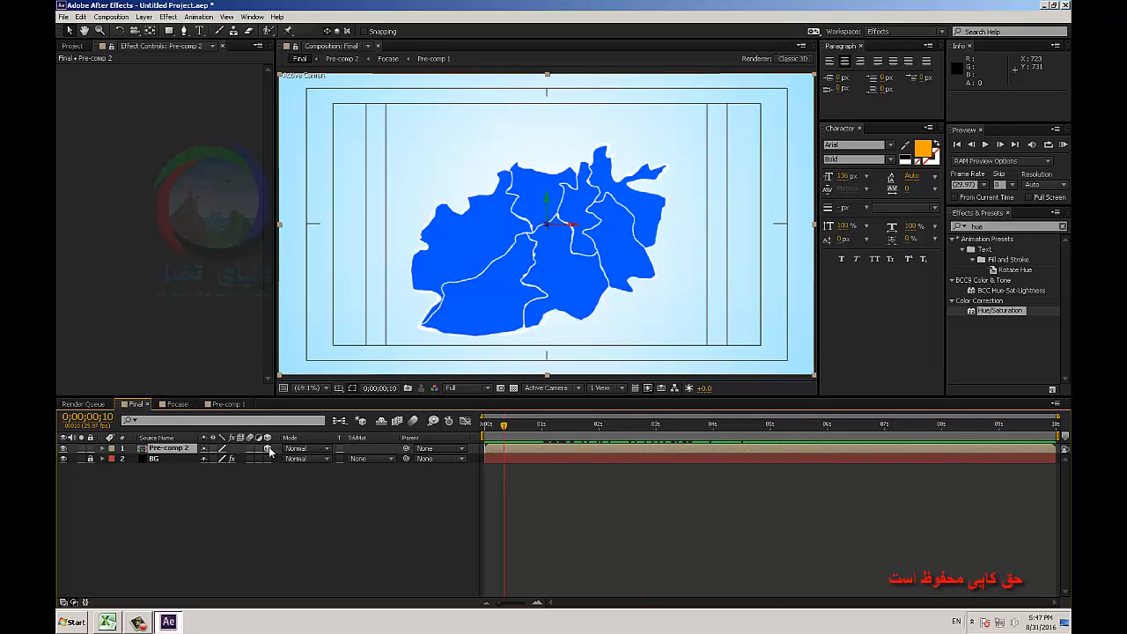
right_click(346, 484)
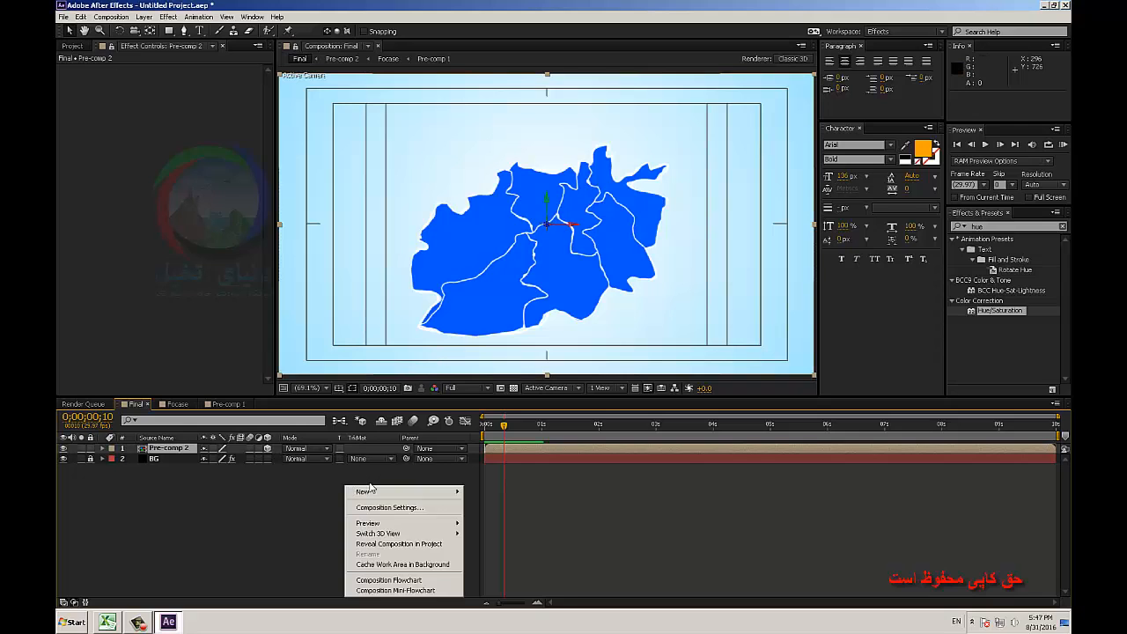
mouse_move(370, 493)
click(492, 538)
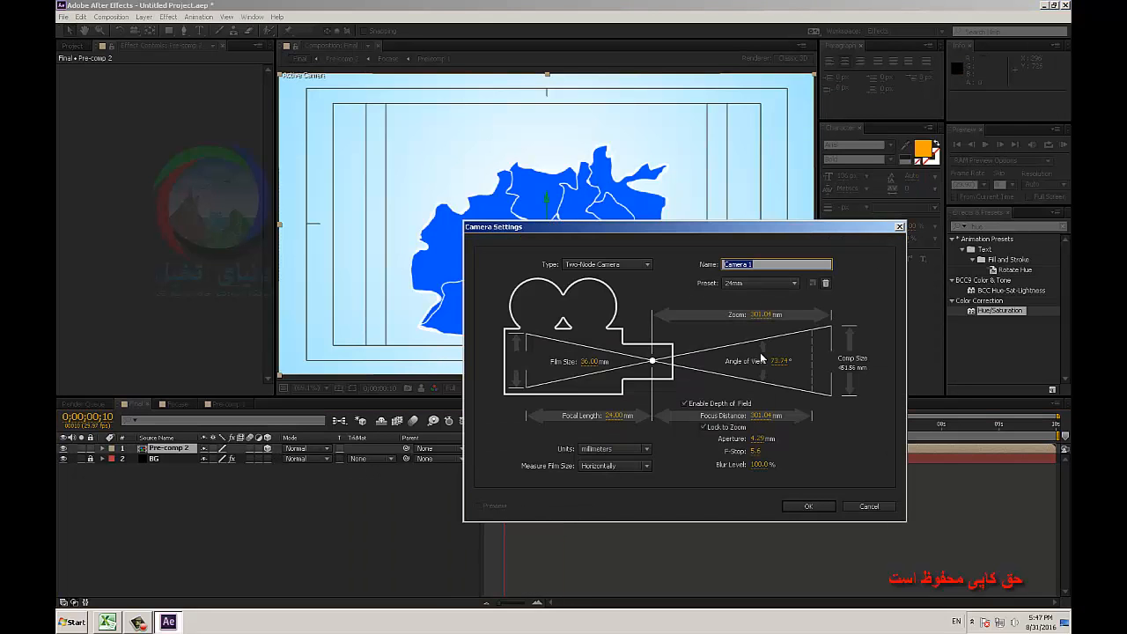
click(803, 507)
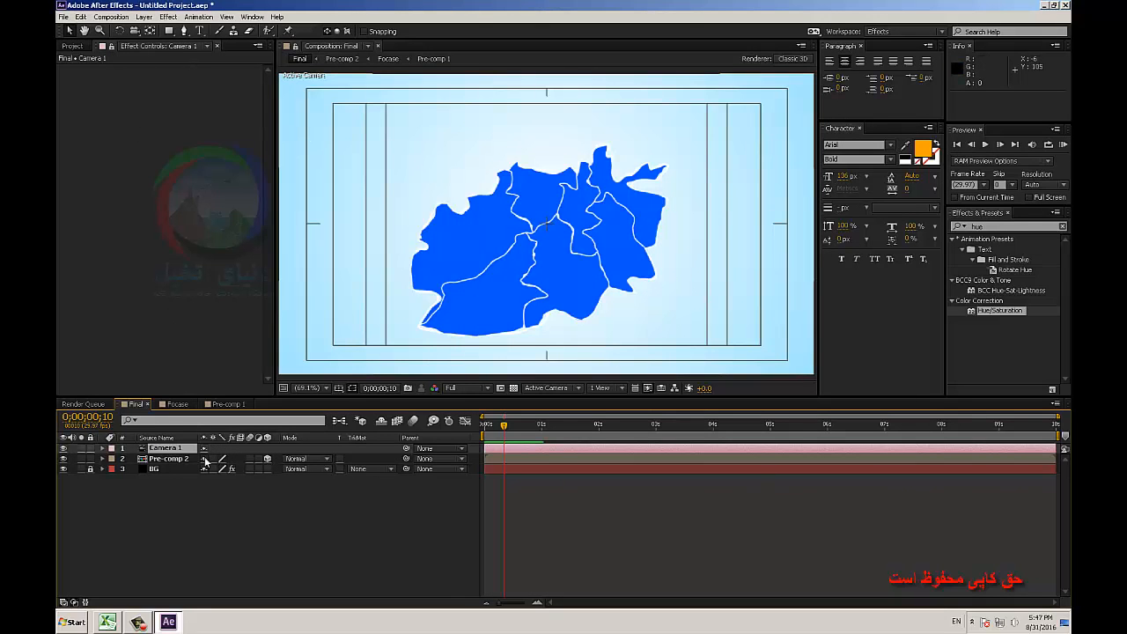
Rotate Pre-comp 2 backward about its X axis so the map lies in perspective.
click(171, 458)
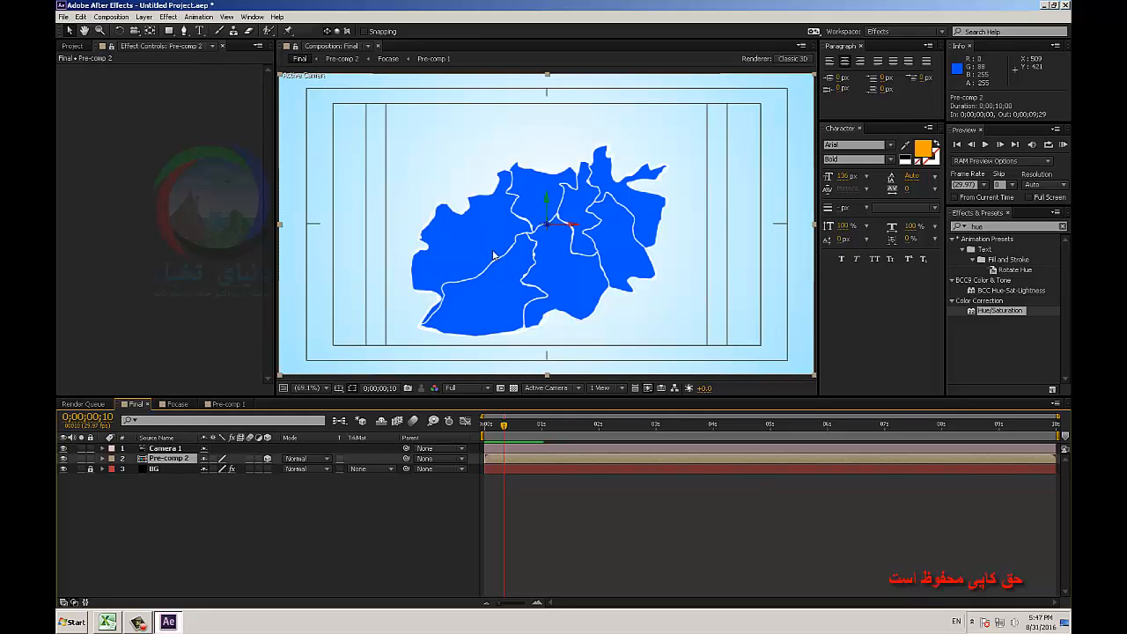
key(w)
drag(567, 238, 574, 207)
click(229, 484)
Apply Drop Shadow to Pre-comp 2 and set its Distance to 13, Softness to 18 and Opacity to 68%.
click(191, 461)
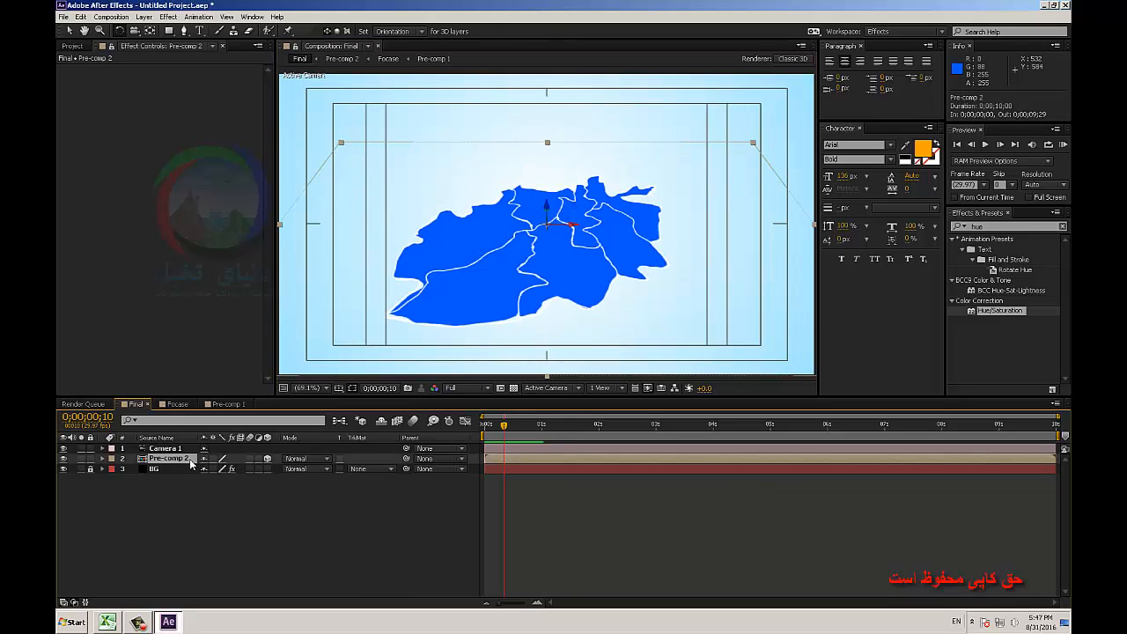
click(1046, 228)
text(drop)
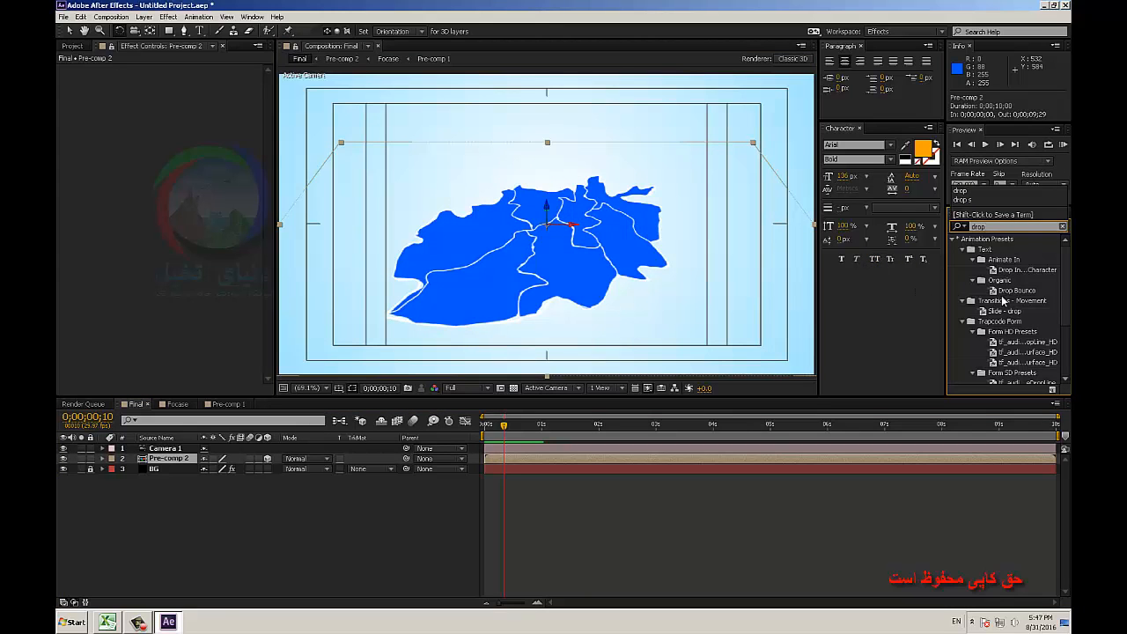
scroll(1004, 326, down, 3)
click(992, 378)
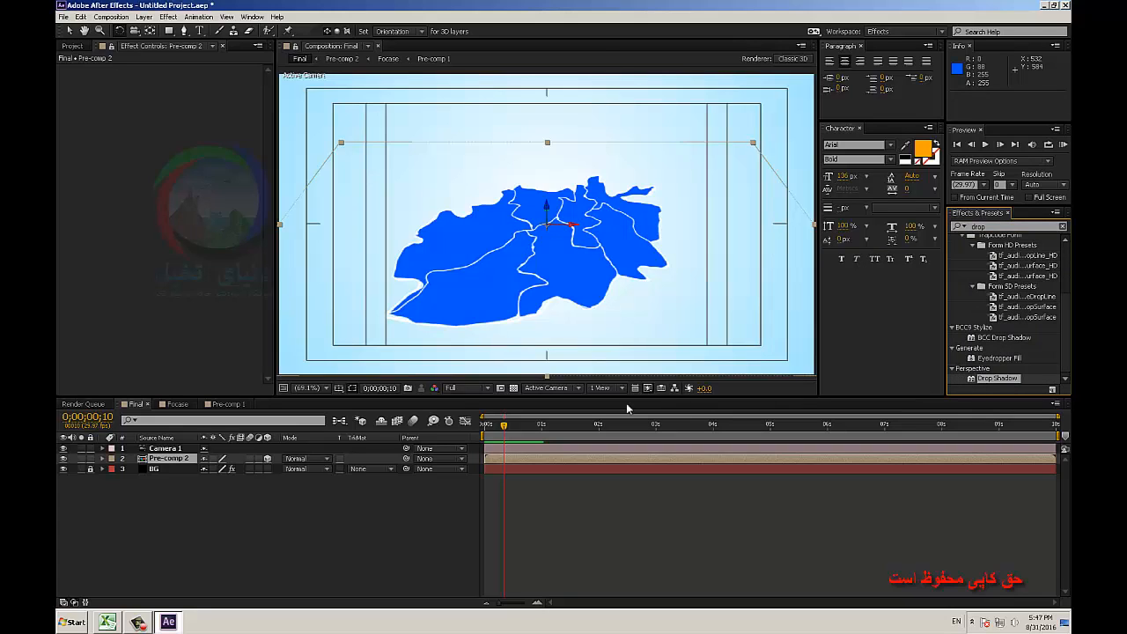
drag(625, 402, 177, 459)
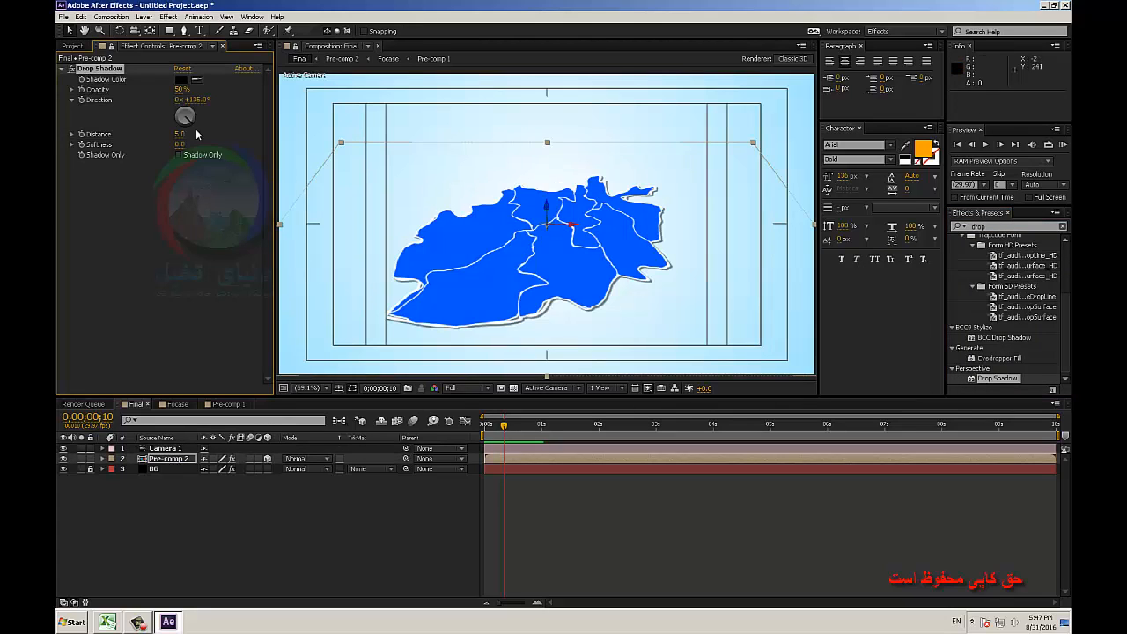
mouse_move(183, 145)
mouse_down()
mouse_move(199, 147)
mouse_move(191, 139)
mouse_up()
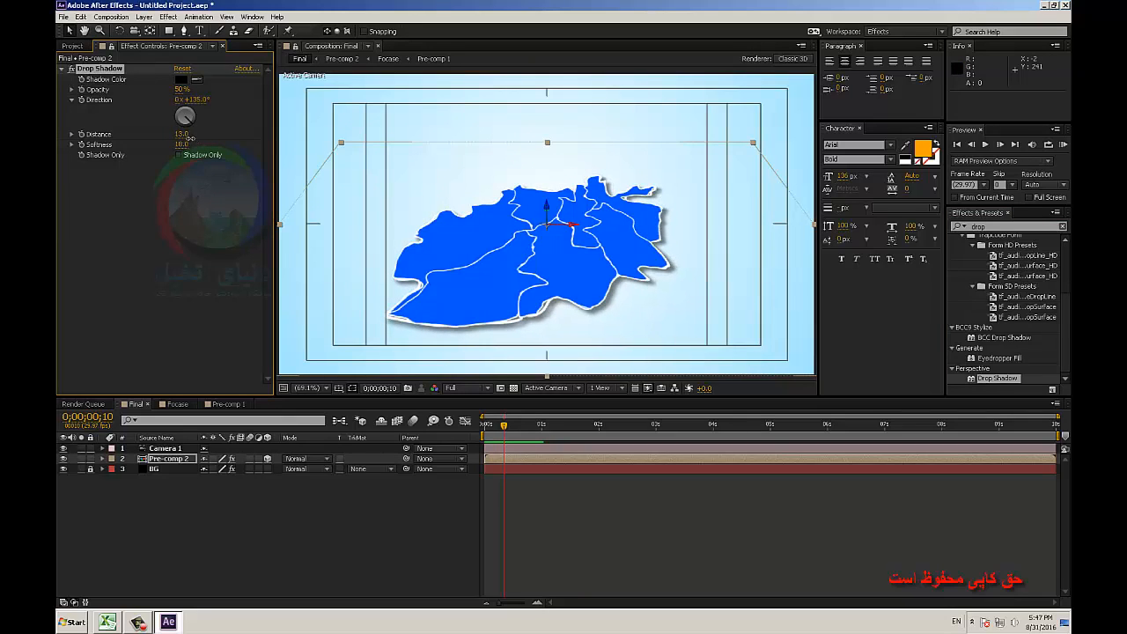
drag(185, 97, 216, 99)
click(349, 521)
Apply the Bevel Alpha effect to Pre-comp 2 and set its Edge Thickness to 11.40.
click(163, 458)
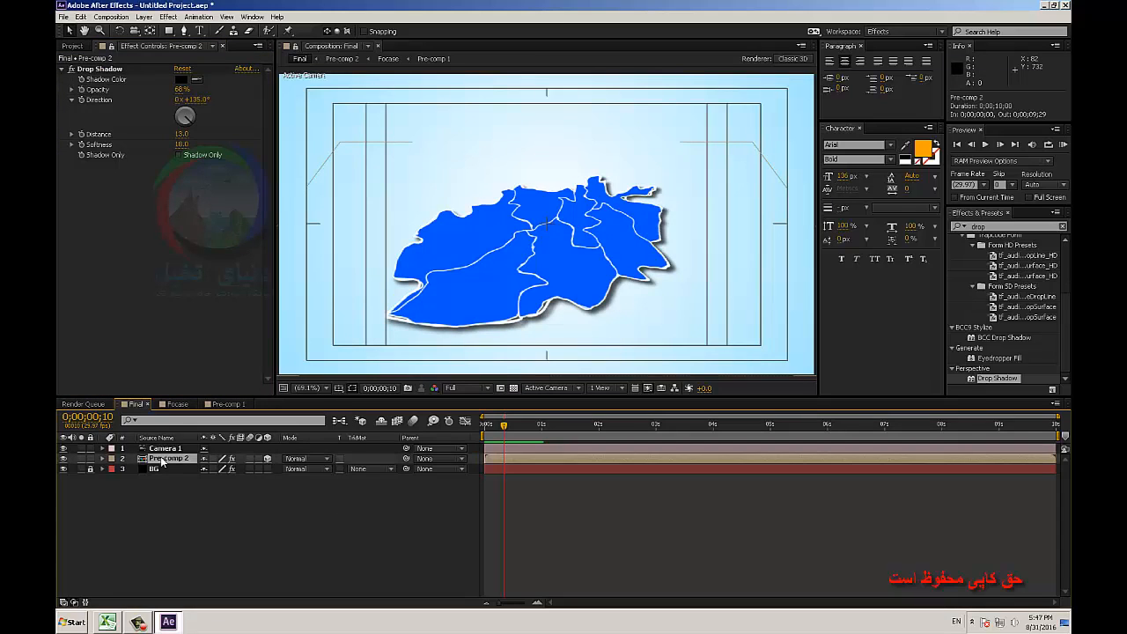
double_click(987, 231)
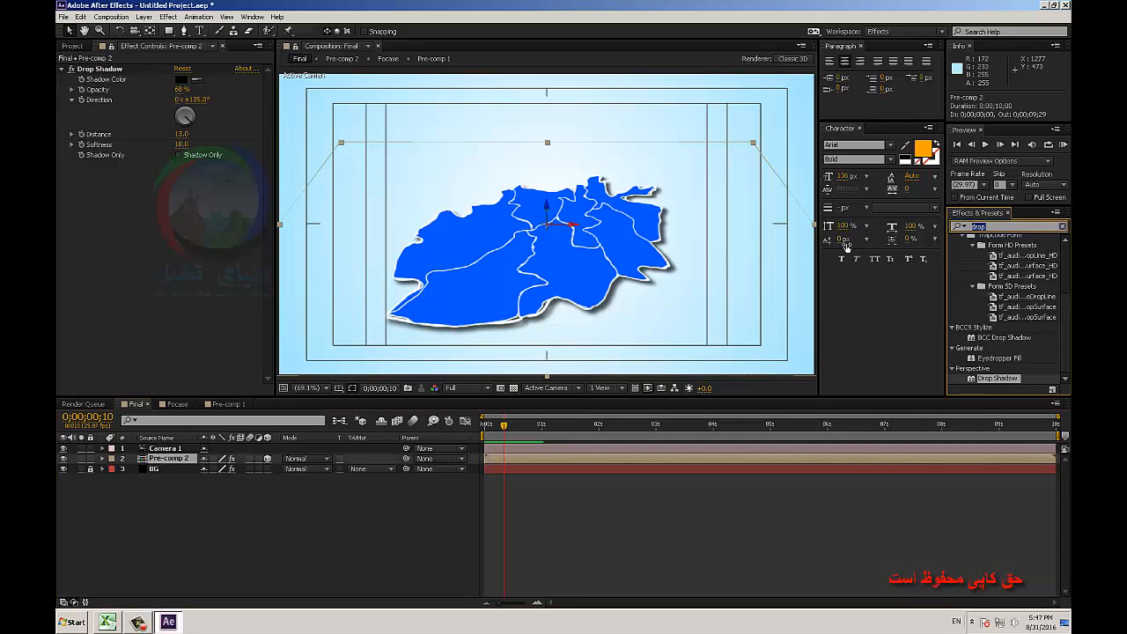
text(bevel)
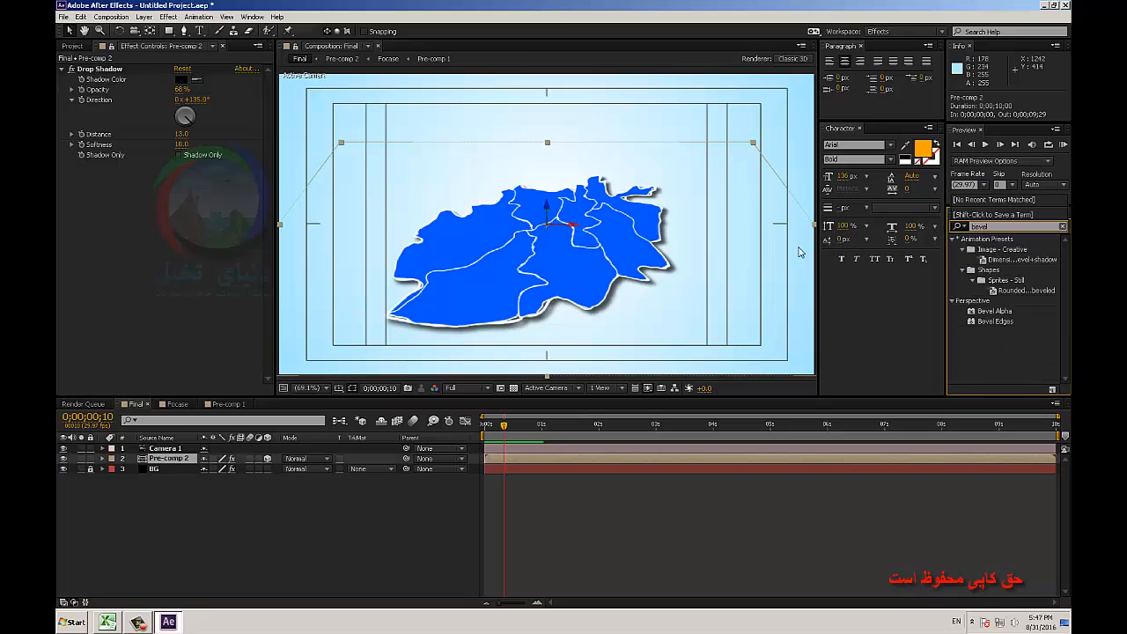
drag(985, 312, 169, 461)
drag(218, 180, 230, 182)
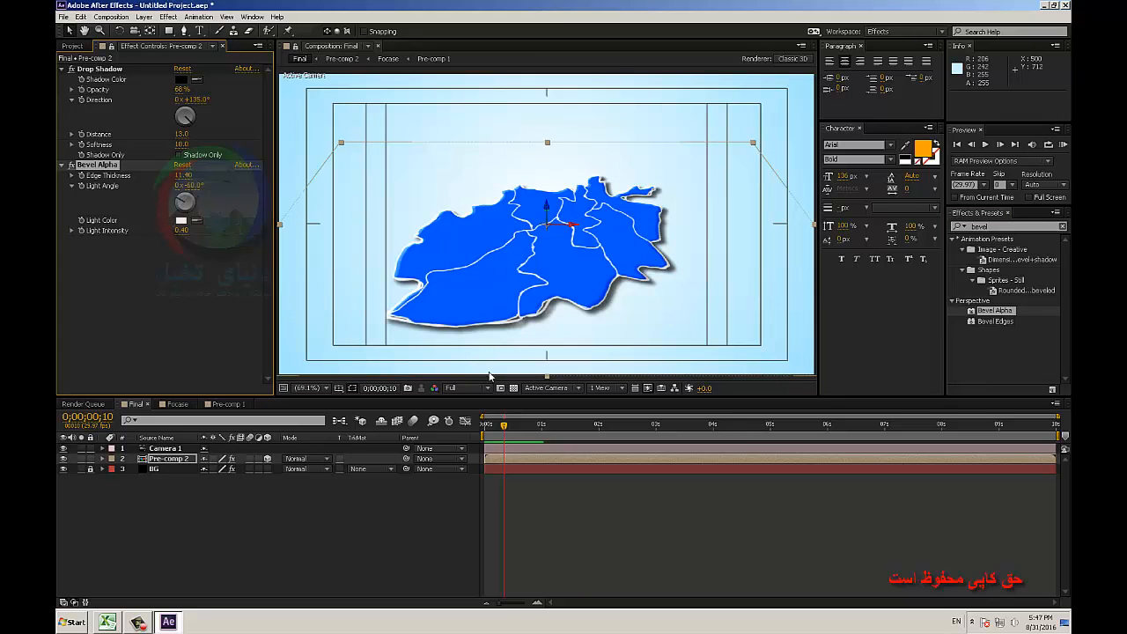
Readjust Bevel Alpha's Edge Thickness and Light Intensity on the map while scrubbing through the Final composition to check it.
mouse_move(555, 427)
mouse_down()
mouse_move(638, 427)
mouse_move(621, 427)
mouse_up()
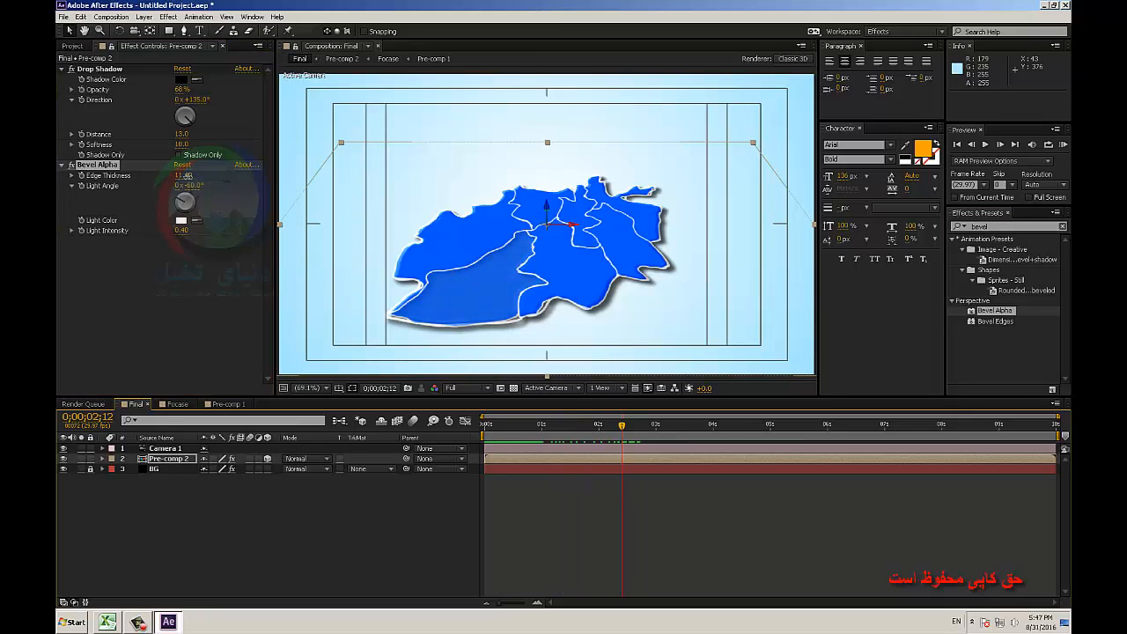
mouse_move(188, 175)
mouse_down()
mouse_move(202, 179)
mouse_move(152, 189)
mouse_move(181, 191)
mouse_up()
drag(185, 232, 245, 254)
click(391, 474)
drag(567, 433, 822, 442)
drag(747, 428, 519, 385)
Import the weather icons Untitled-1.png and Untitled-2.png from the Desktop into the project.
click(78, 45)
double_click(155, 255)
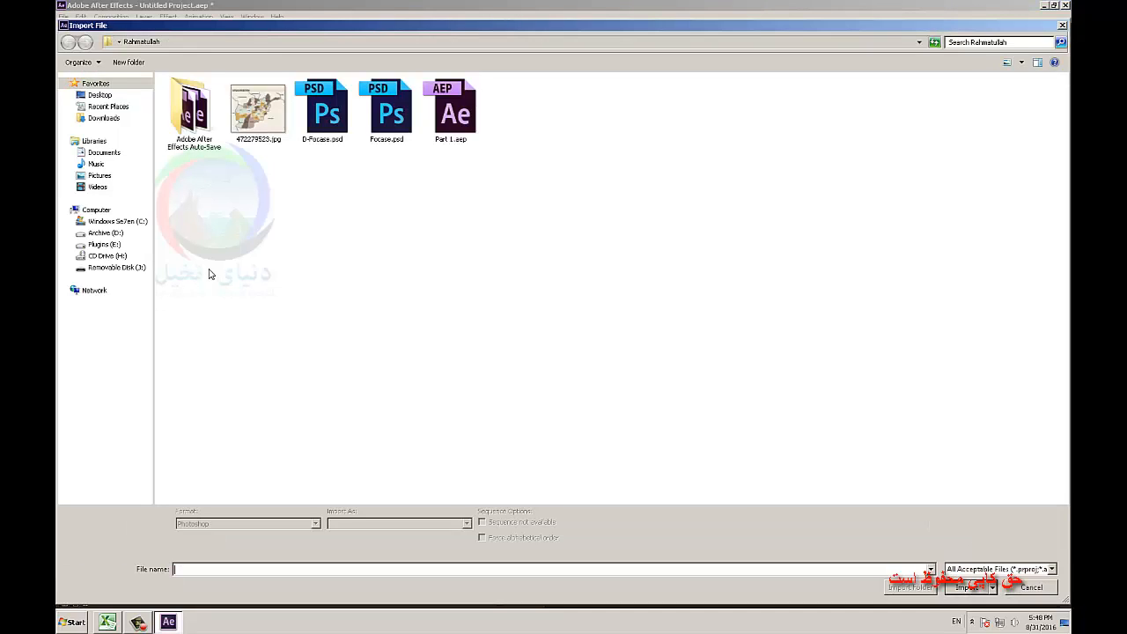
click(99, 94)
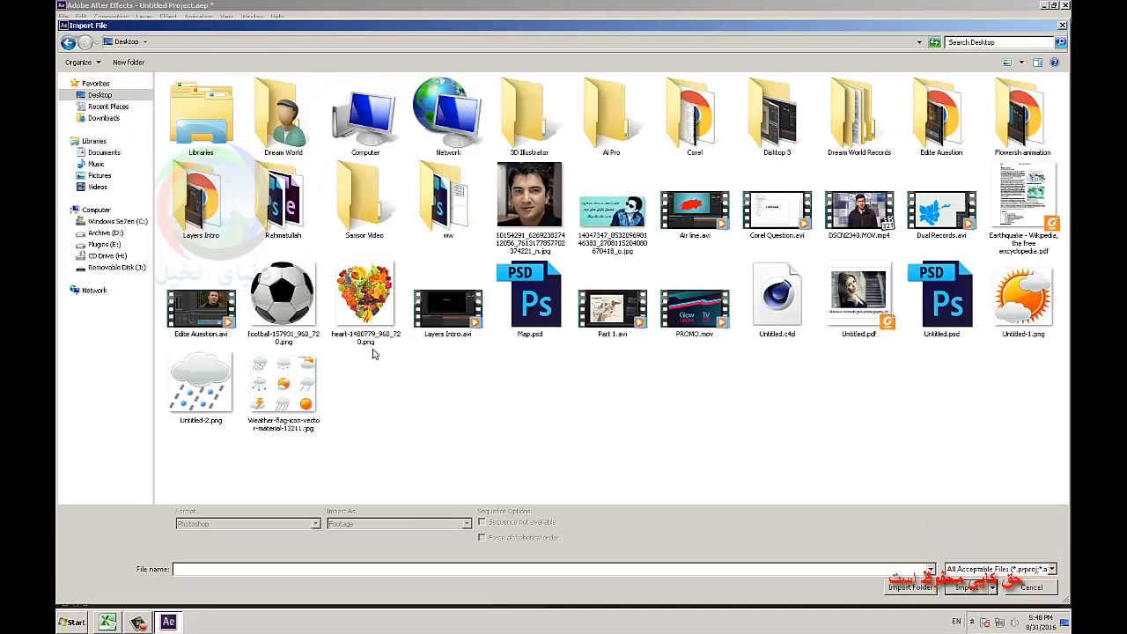
click(201, 385)
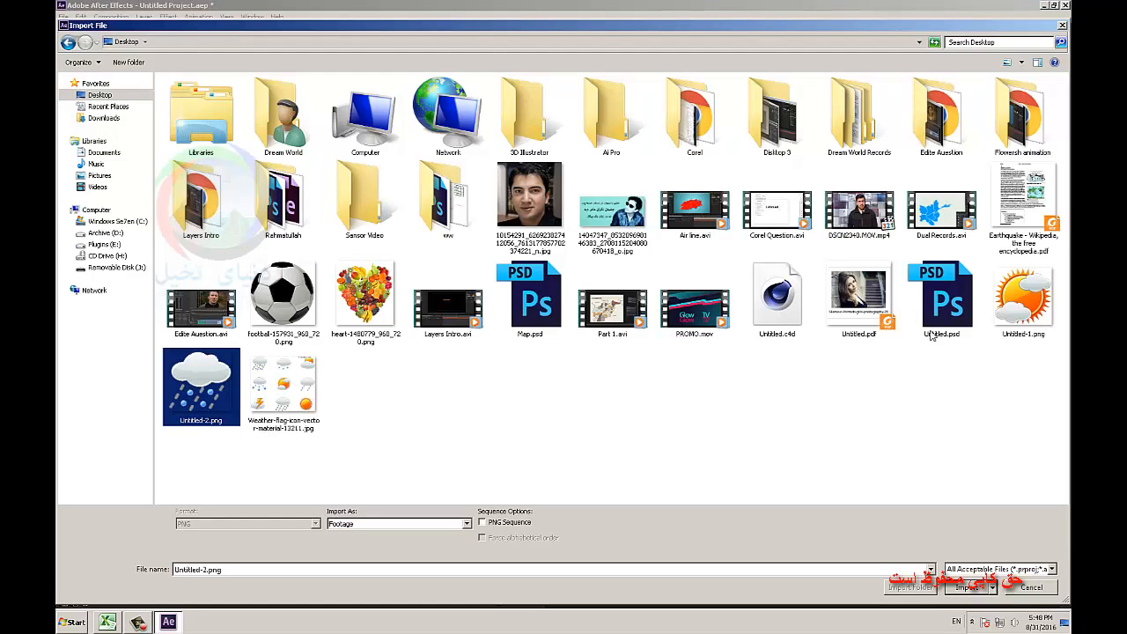
ctrl+click(1004, 316)
click(969, 587)
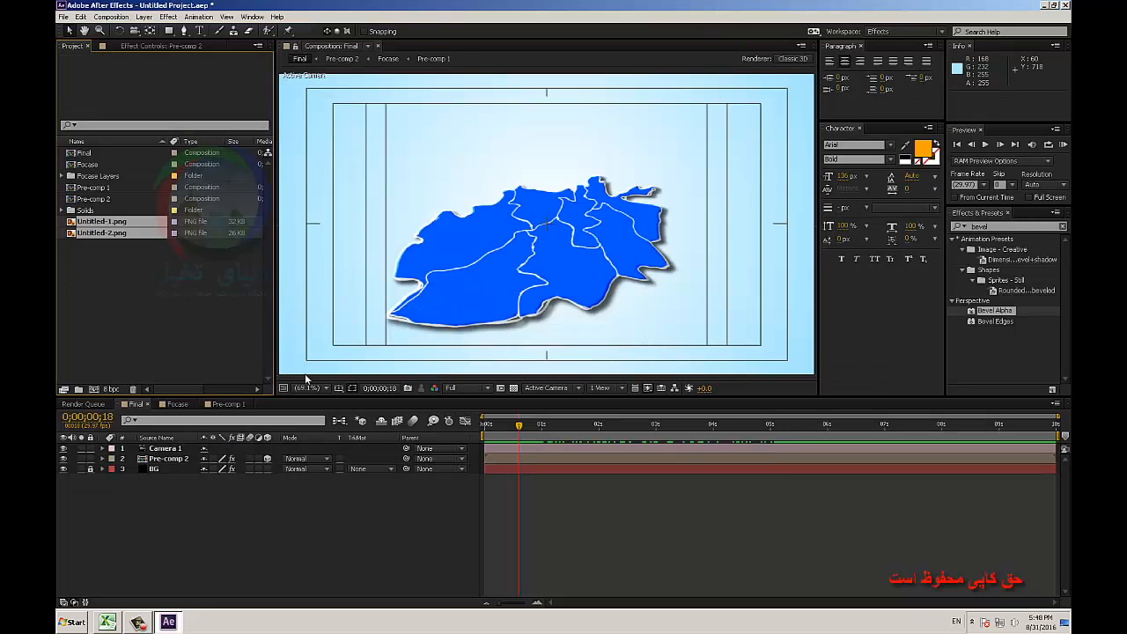
Add Untitled-1.png below the camera as a 3D layer and position it at 799.3, 291.9, 67.4 over the northeastern region.
click(104, 222)
drag(104, 226, 282, 455)
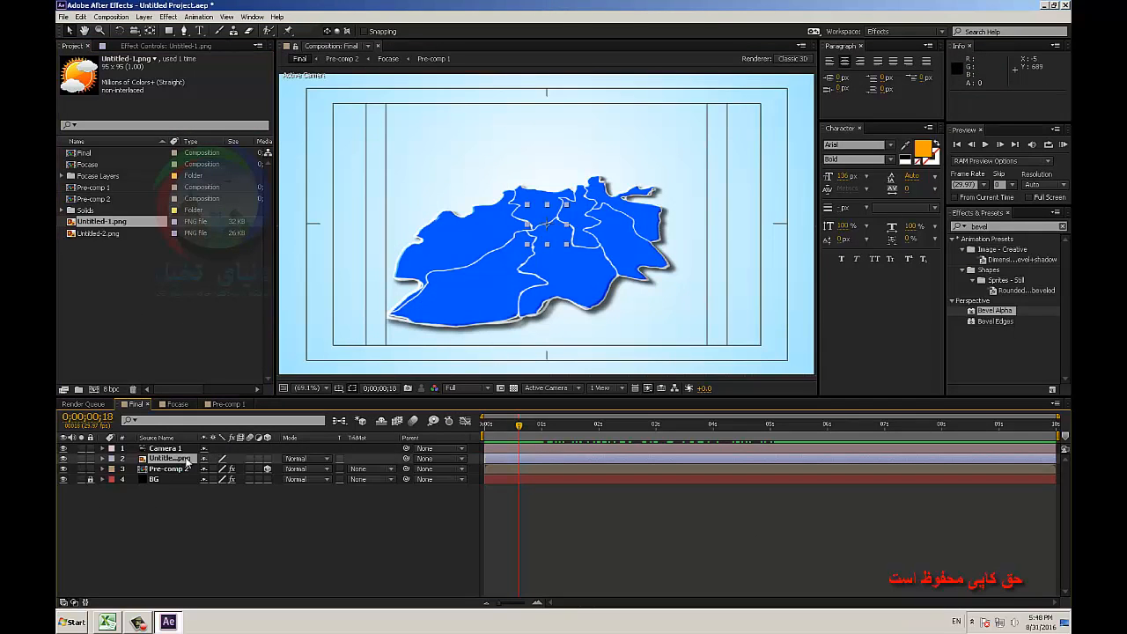
click(268, 459)
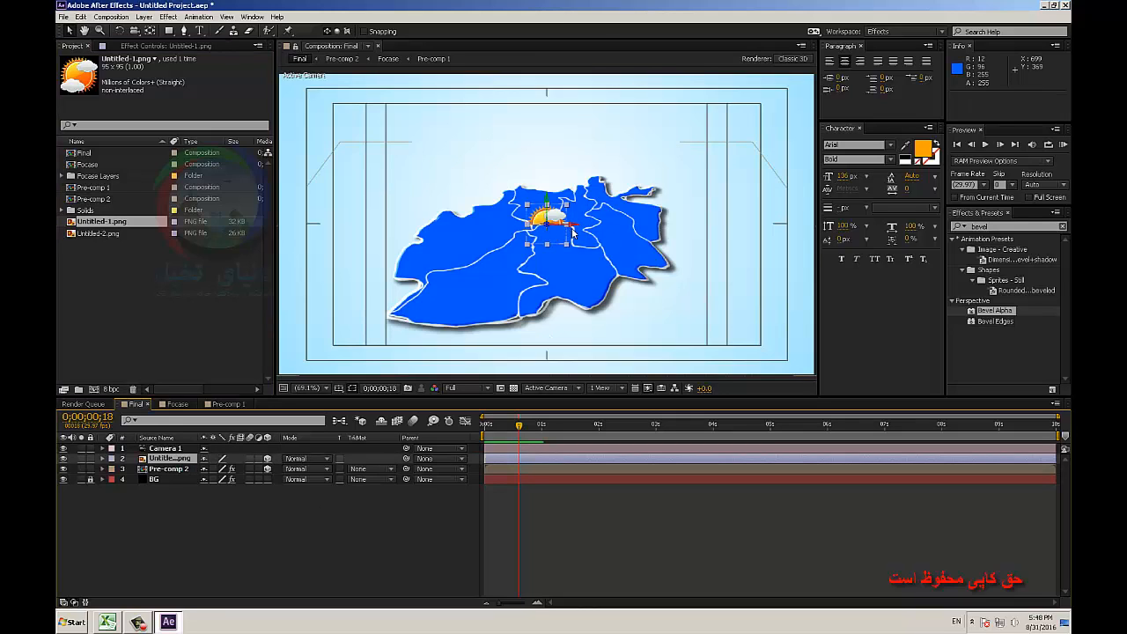
drag(572, 229, 673, 143)
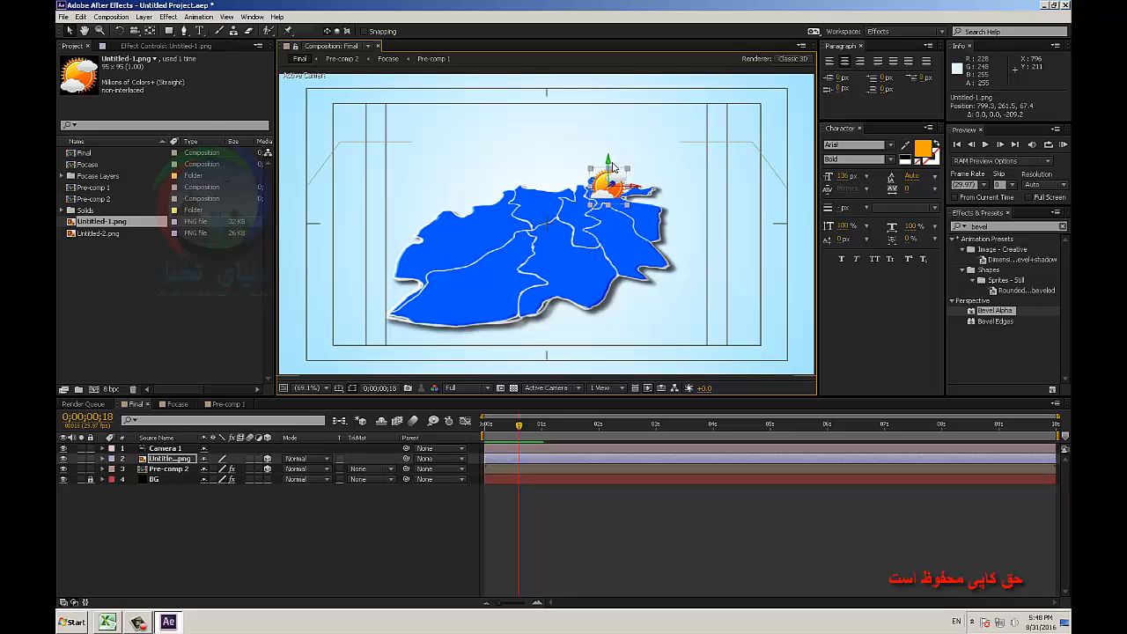
drag(609, 164, 648, 181)
Add Untitled-2.png below the camera as a 3D layer and position it at 502.4, 543.9, -121.3, sunk into the southwestern region.
click(98, 233)
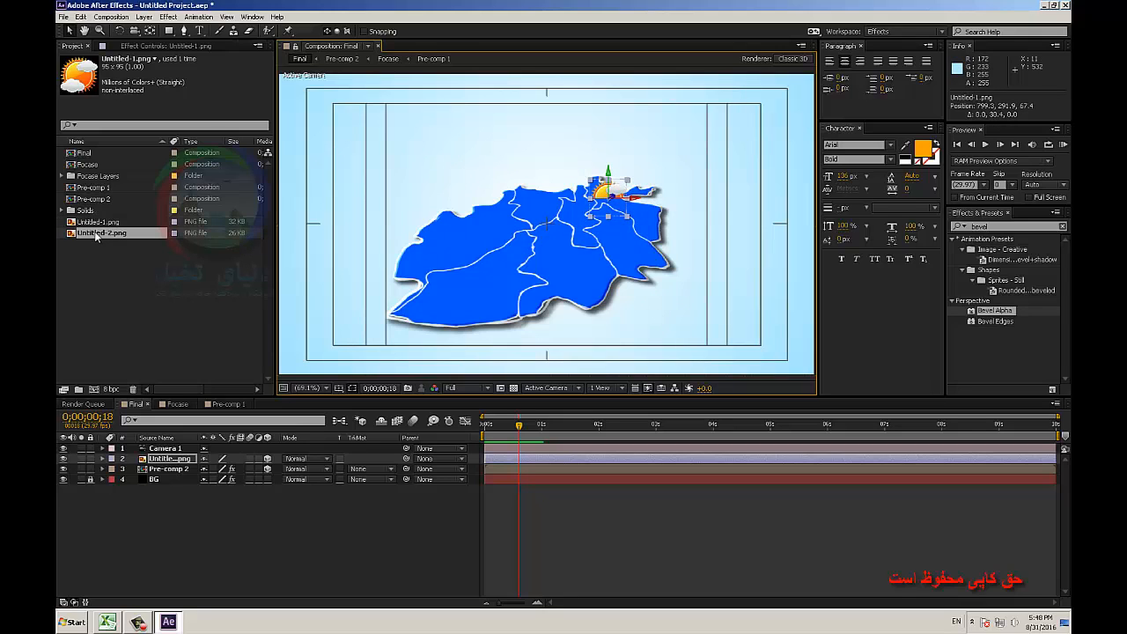
drag(199, 435, 204, 458)
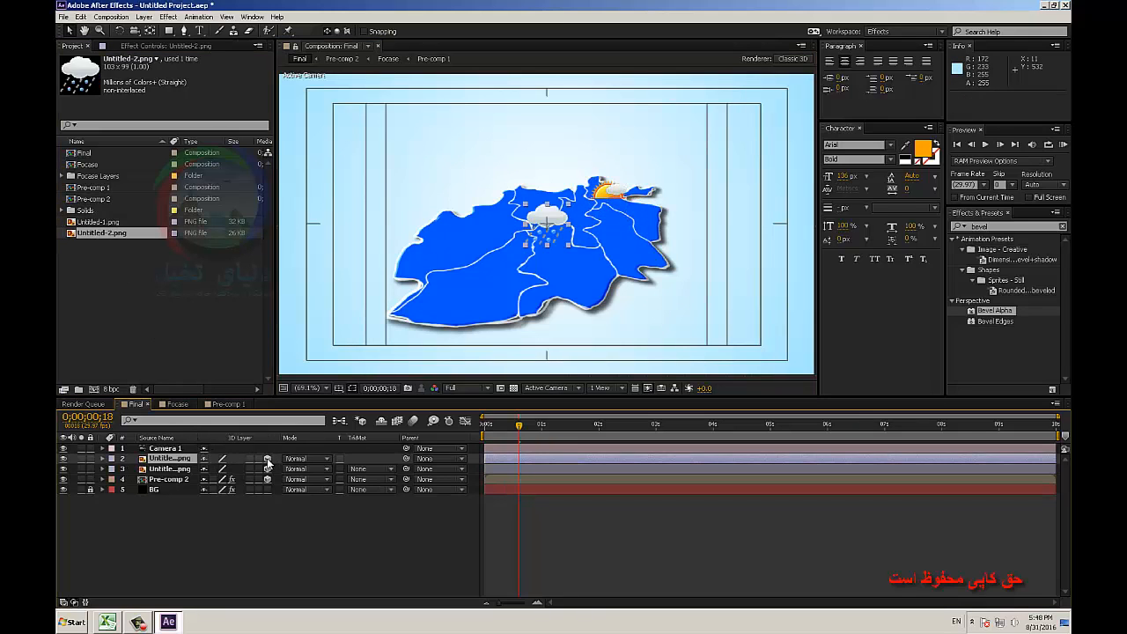
drag(546, 226, 499, 262)
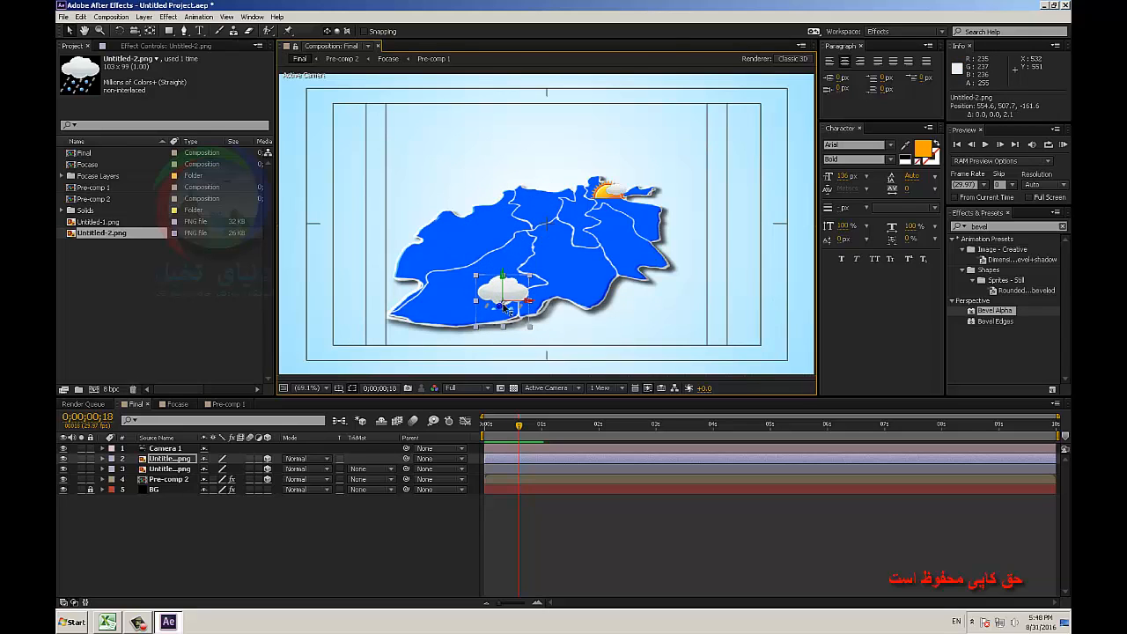
drag(504, 307, 481, 298)
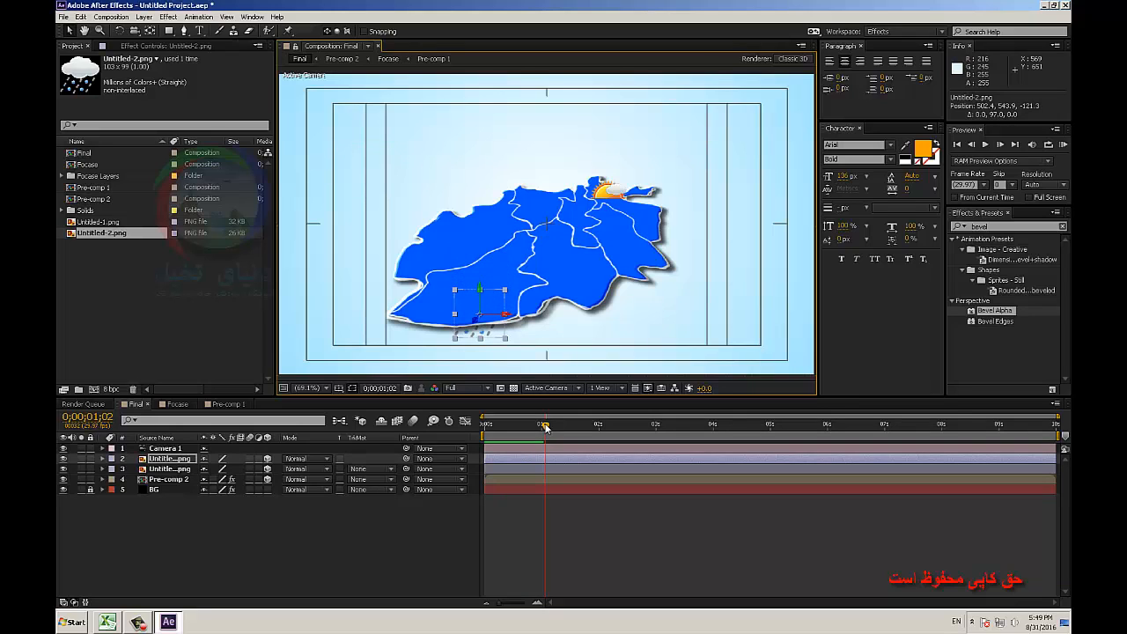
Keyframe Untitled-2.png's Position at 0;00;01;00, and raise the rain cloud to Y 415 at 0;00;01;18.
drag(545, 426, 542, 428)
click(170, 458)
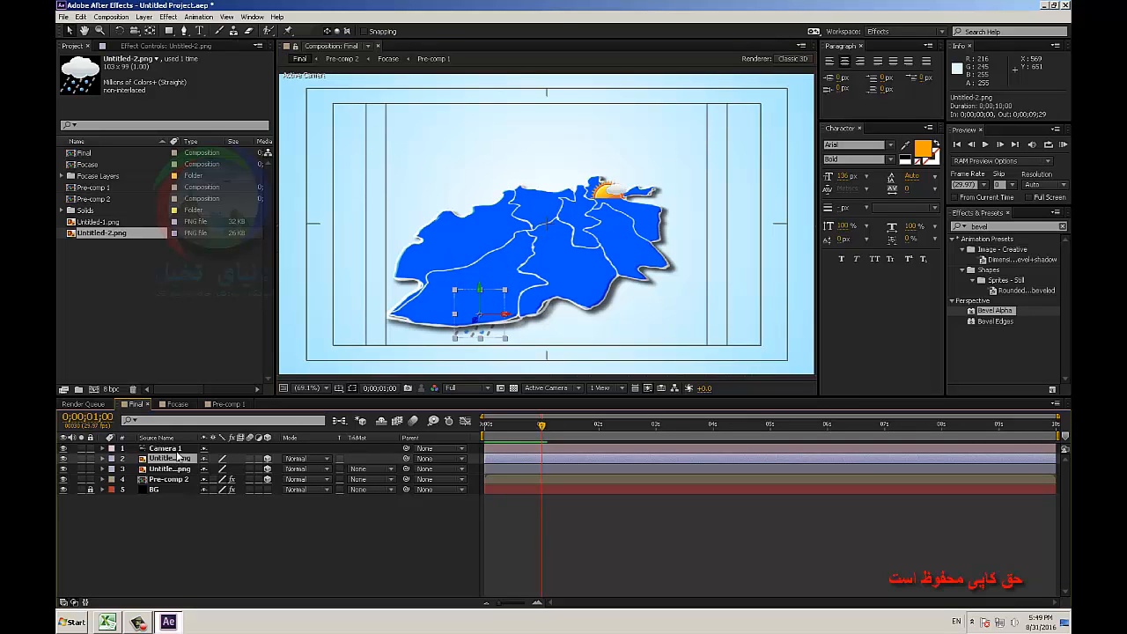
key(p)
click(134, 468)
drag(535, 427, 564, 431)
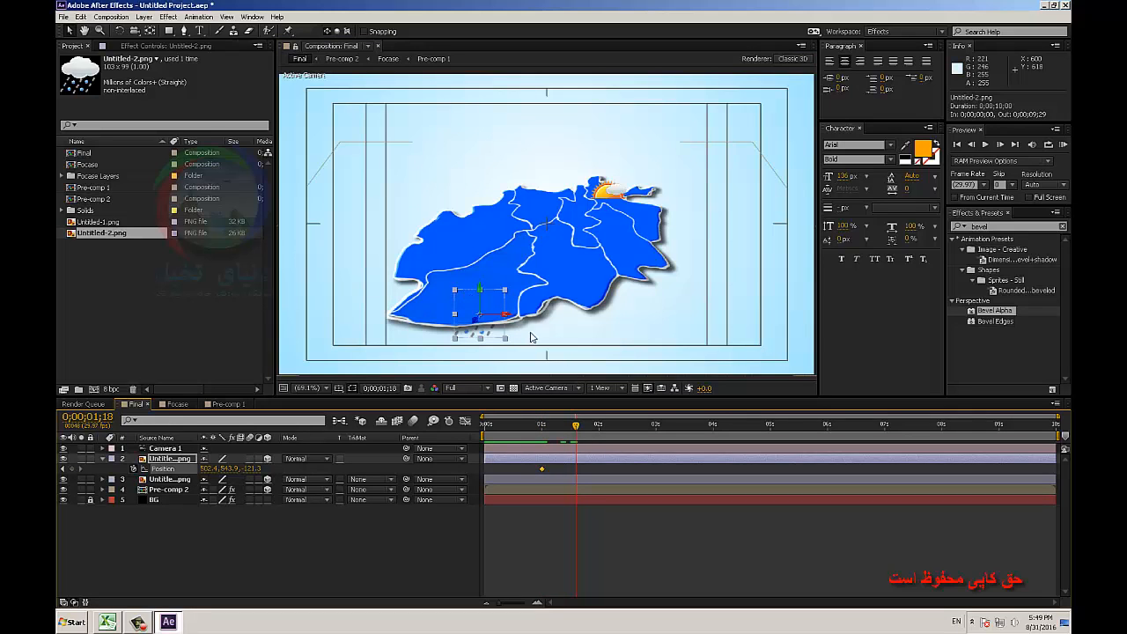
drag(483, 295, 481, 234)
Add bounce keyframes to Untitled-2.png's Position: Y 438.2 at 0;00;02;00 and Y 391.9 at 0;00;02;16.
click(598, 429)
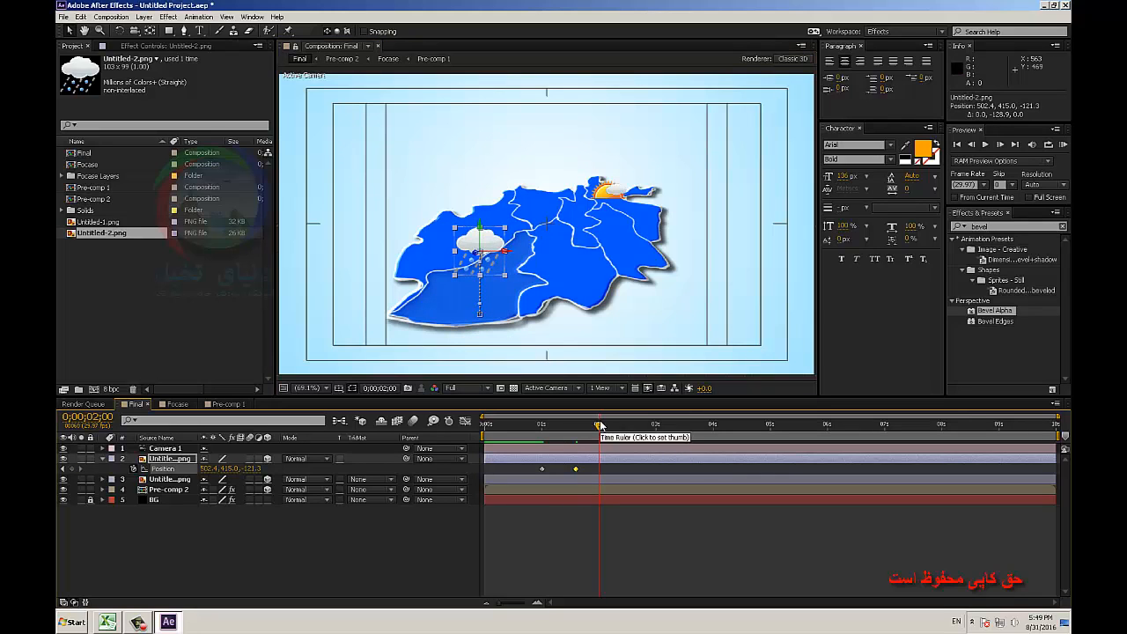
drag(479, 229, 480, 241)
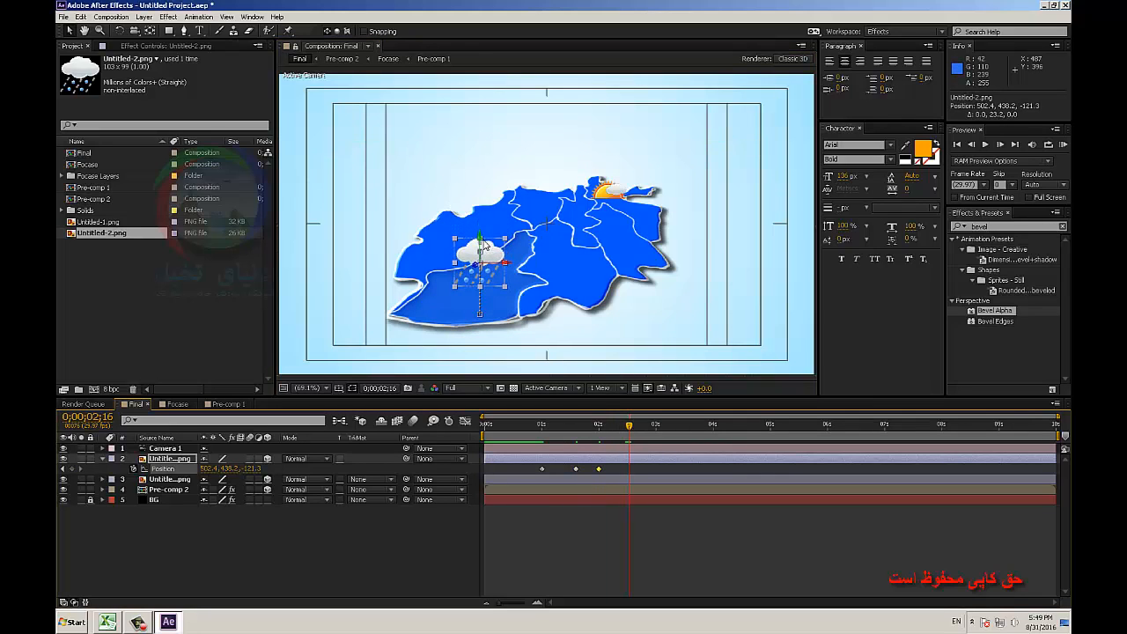
drag(480, 242, 480, 220)
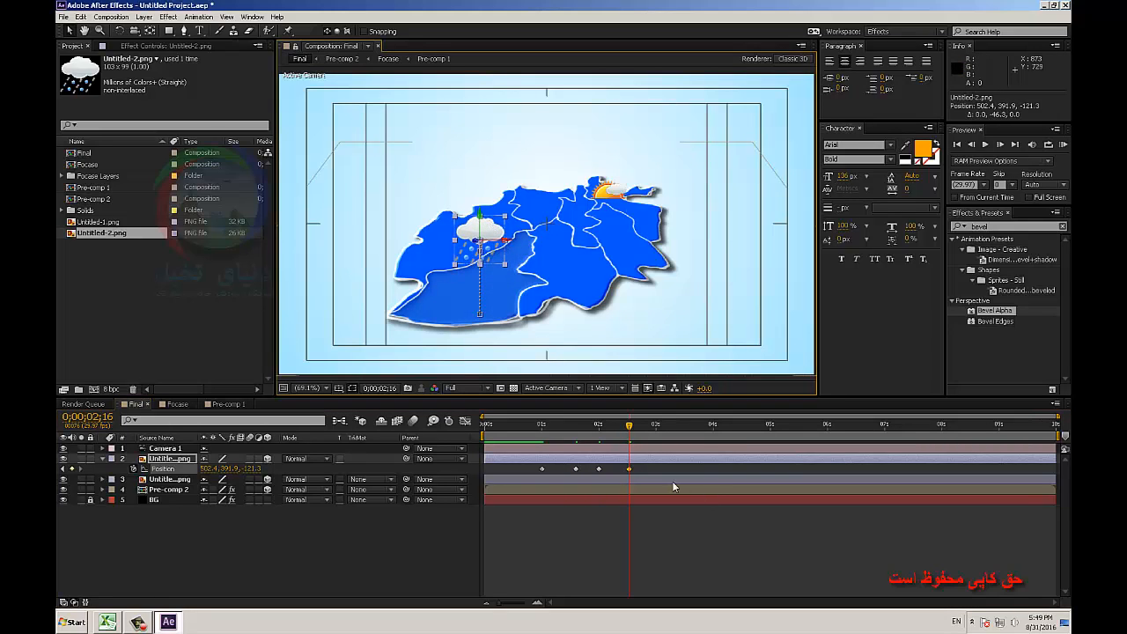
Repeat Untitled-2.png's bounce by copying its last two Position keyframes and pasting them at regular intervals up to the composition's end.
shift+click(599, 469)
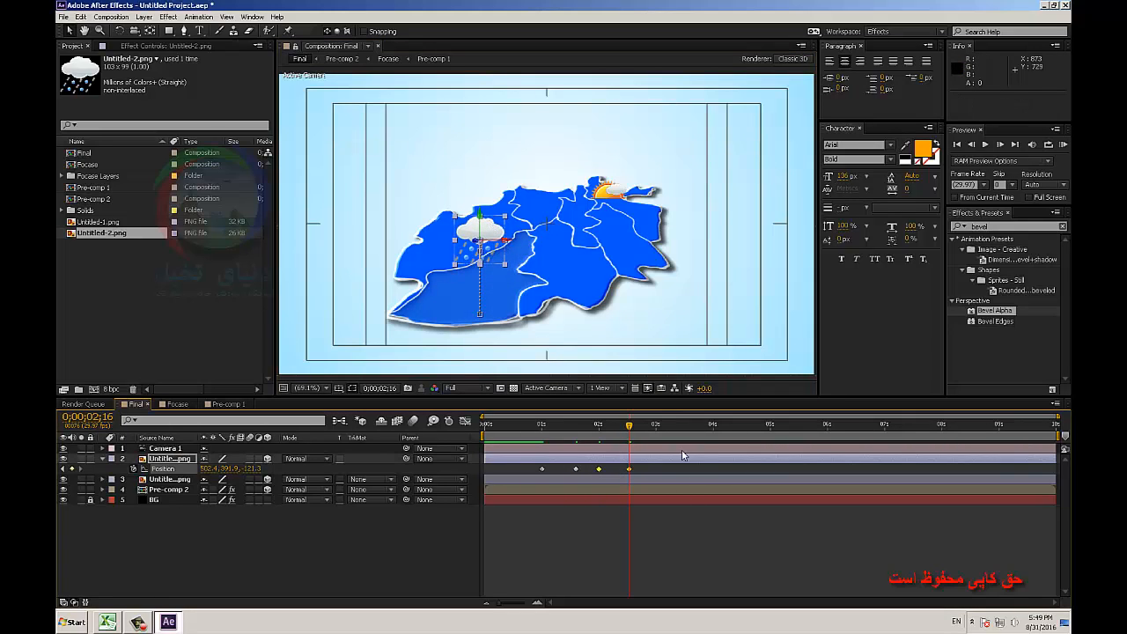
key(ctrl+c)
key(ctrl+v)
drag(667, 430, 809, 429)
key(ctrl+v)
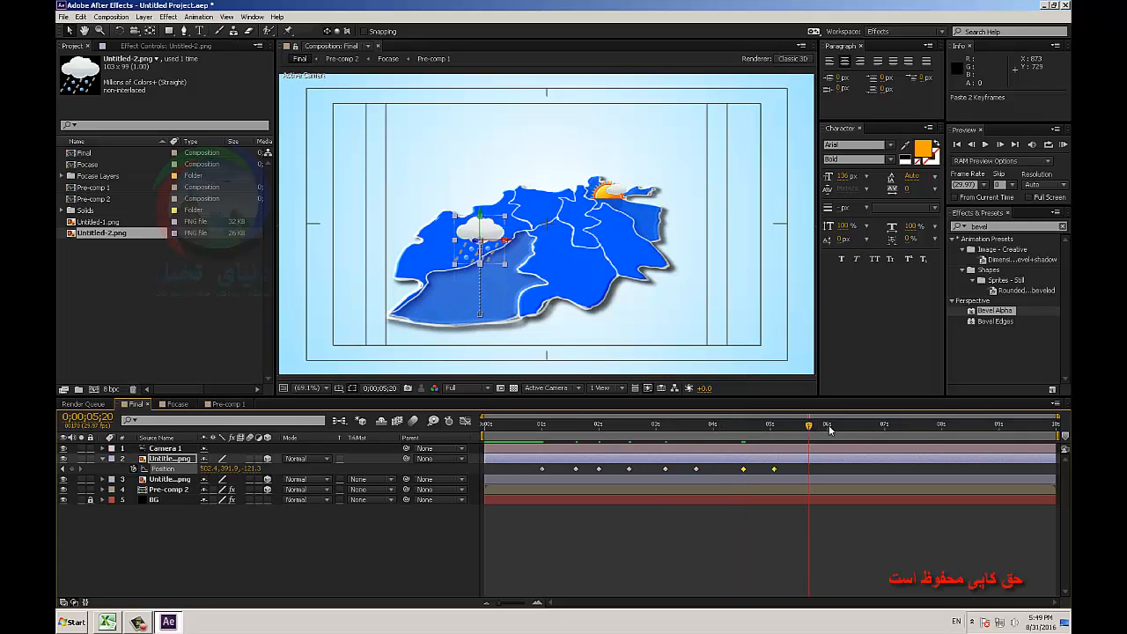
key(ctrl+v)
click(877, 428)
key(ctrl+v)
drag(898, 428, 1022, 436)
key(ctrl+v)
Copy all of Untitled-2.png's Position keyframes and paste them onto Untitled-1.png starting at 0;00;04;11.
key(ctrl+v)
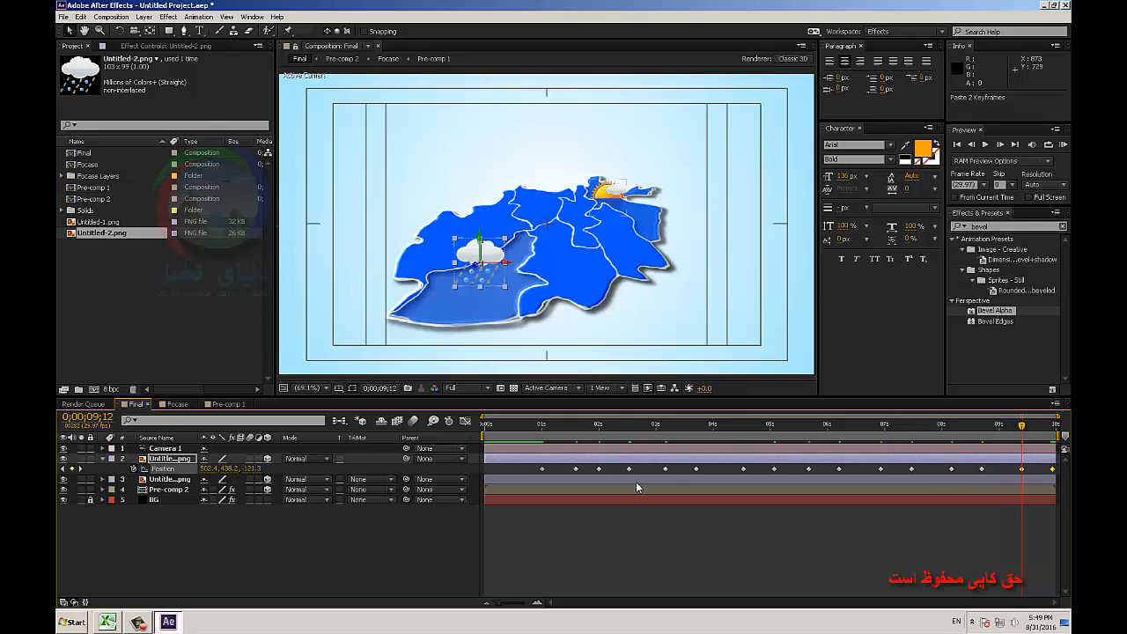
drag(532, 464, 1053, 470)
key(ctrl+c)
click(179, 480)
key(ctrl+v)
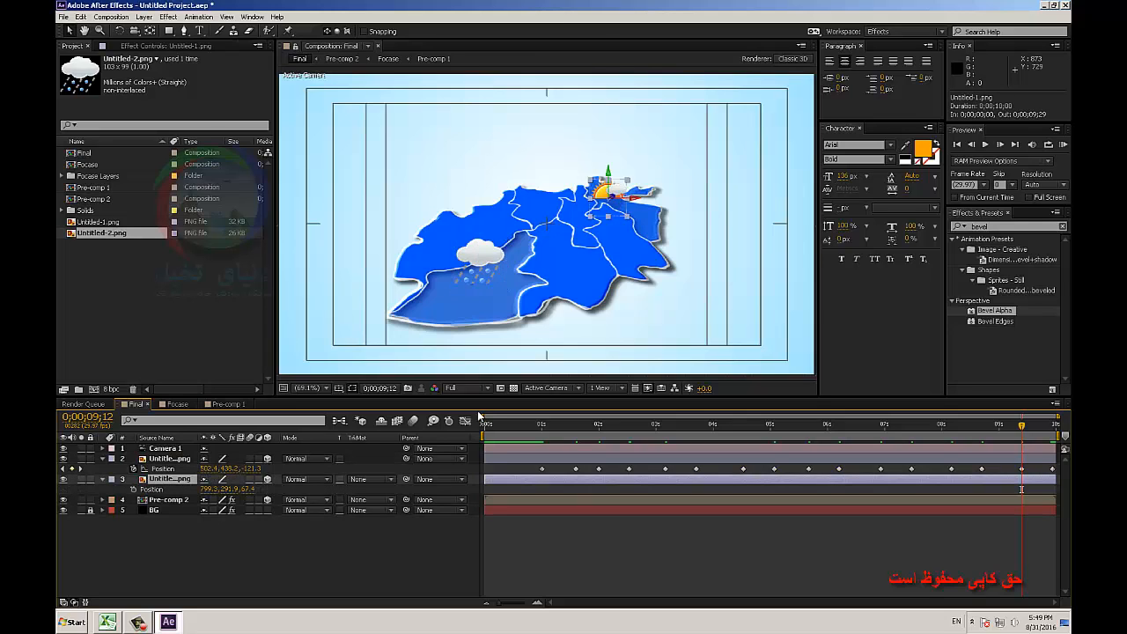
drag(607, 176, 604, 345)
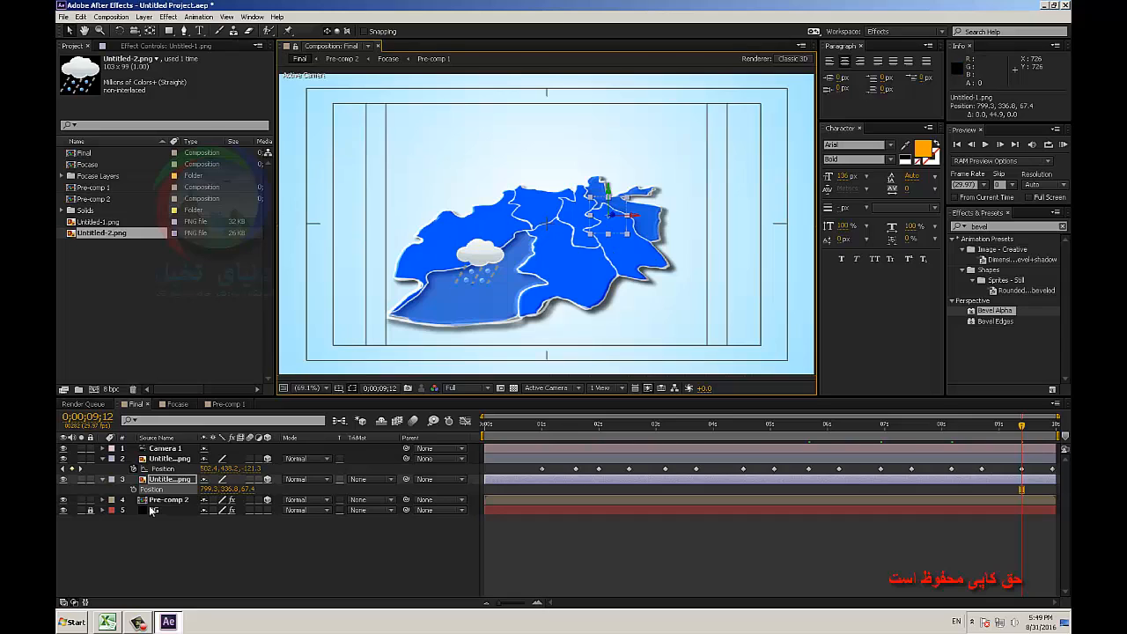
mouse_move(731, 426)
mouse_down()
mouse_move(682, 432)
mouse_move(750, 434)
mouse_move(736, 435)
mouse_up()
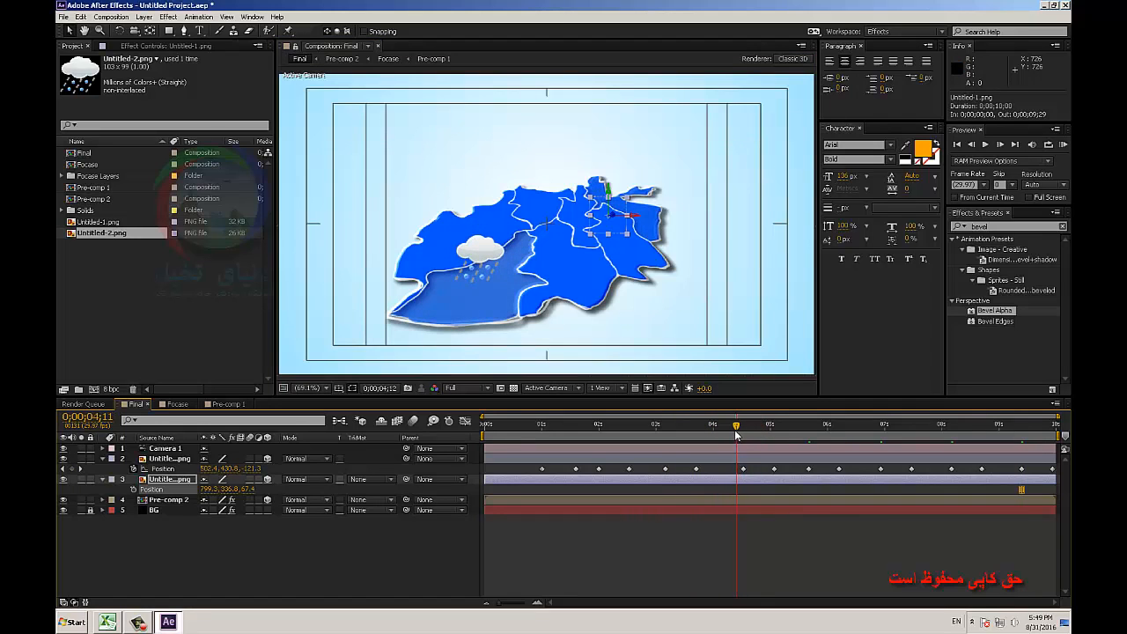
key(ctrl+v)
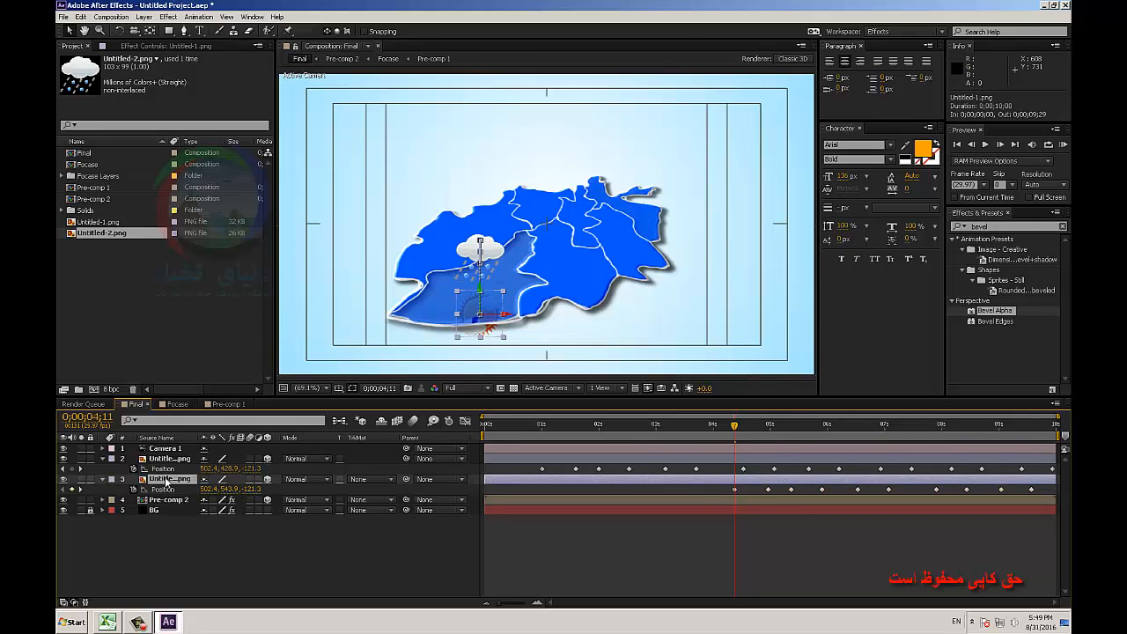
Offset Untitled-1.png's Anchor Point, with X at -248.5, so the sun icon sits over the northeastern region.
key(a)
drag(242, 494, 122, 539)
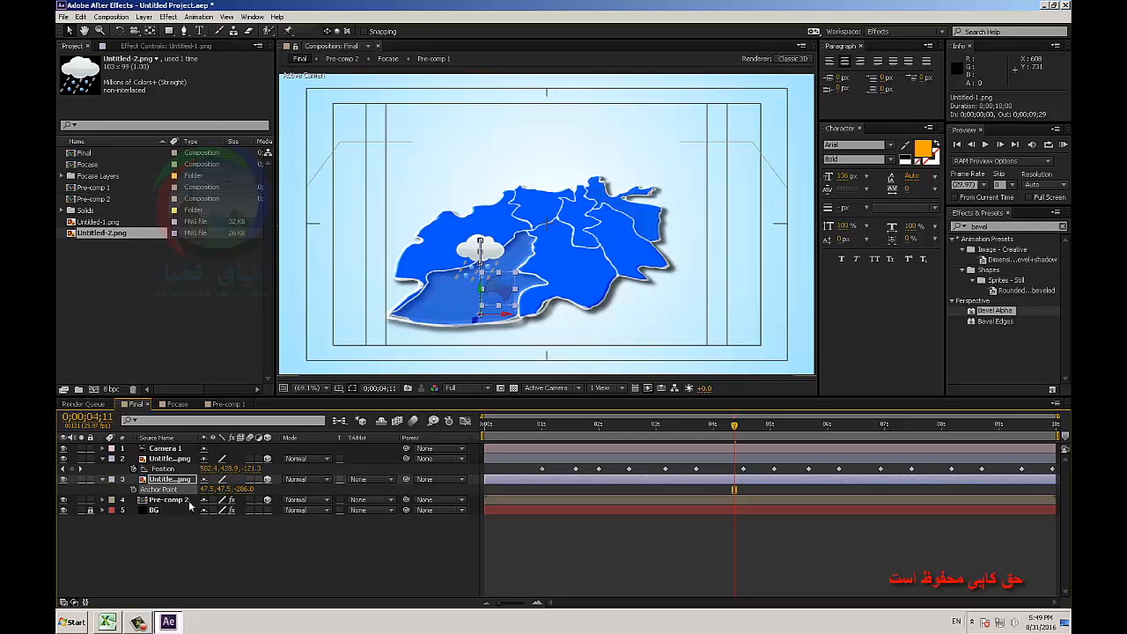
drag(210, 491, 91, 522)
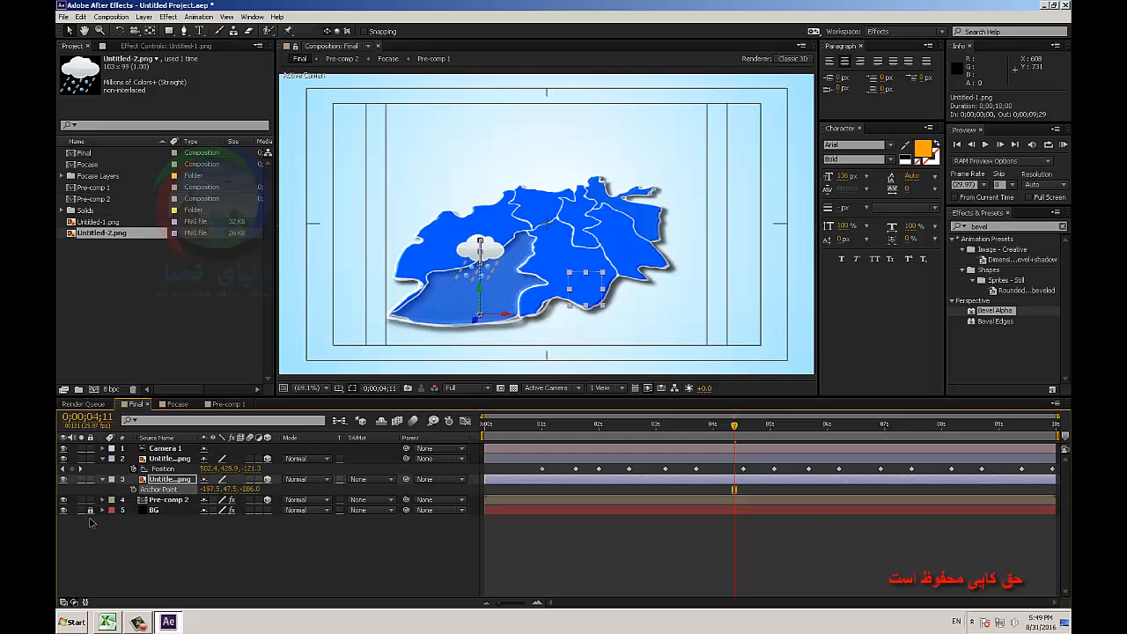
drag(238, 491, 349, 454)
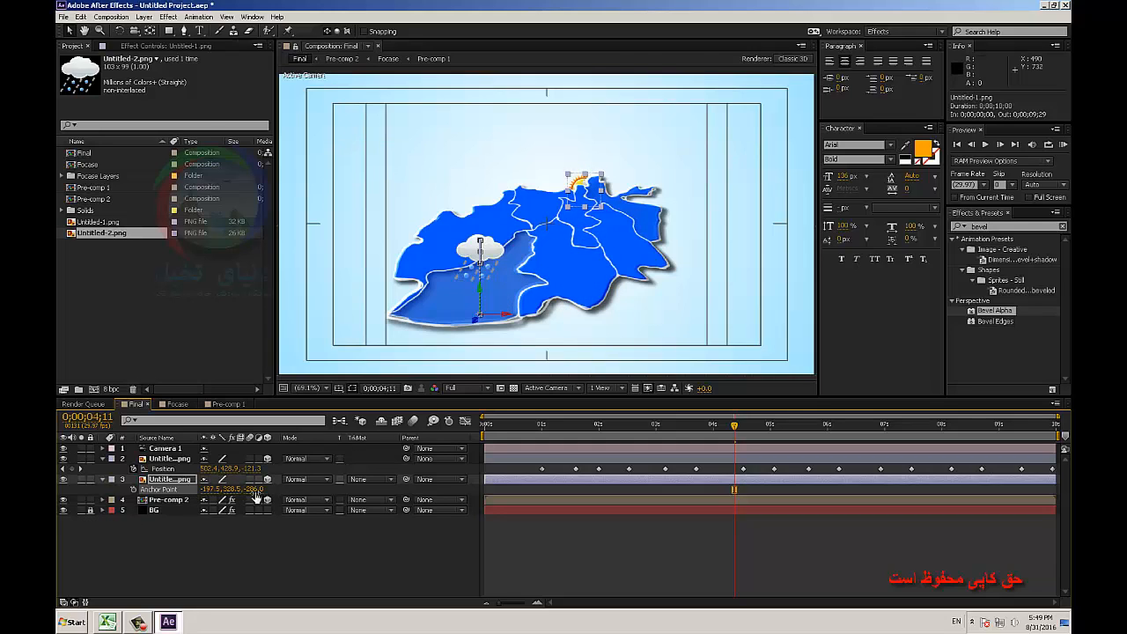
drag(255, 498, 289, 488)
drag(209, 490, 186, 498)
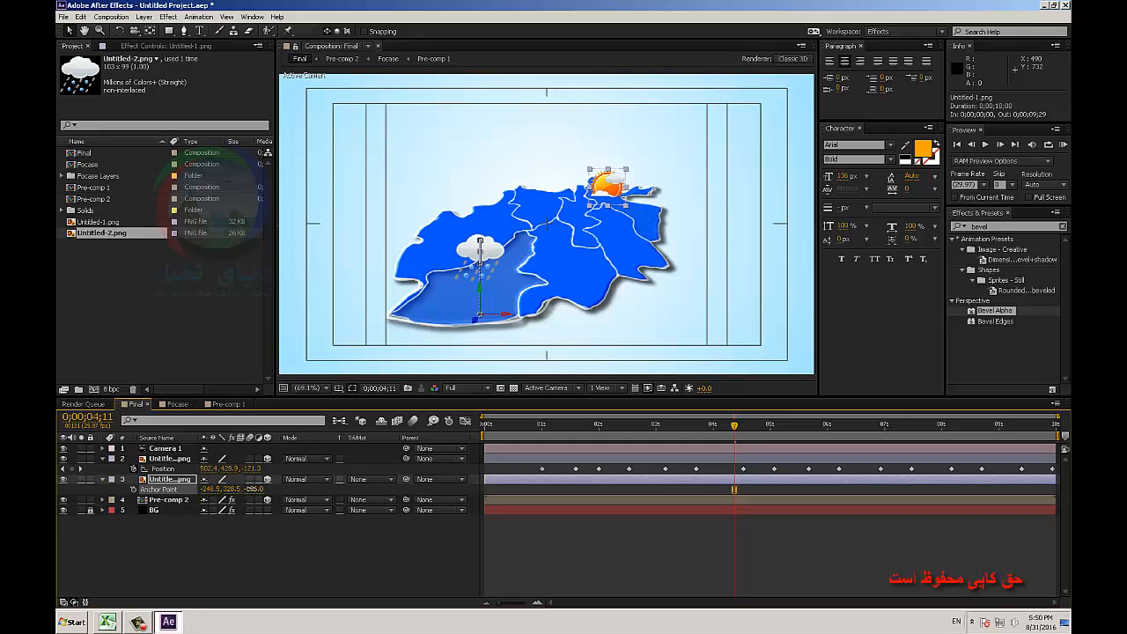
drag(252, 488, 260, 487)
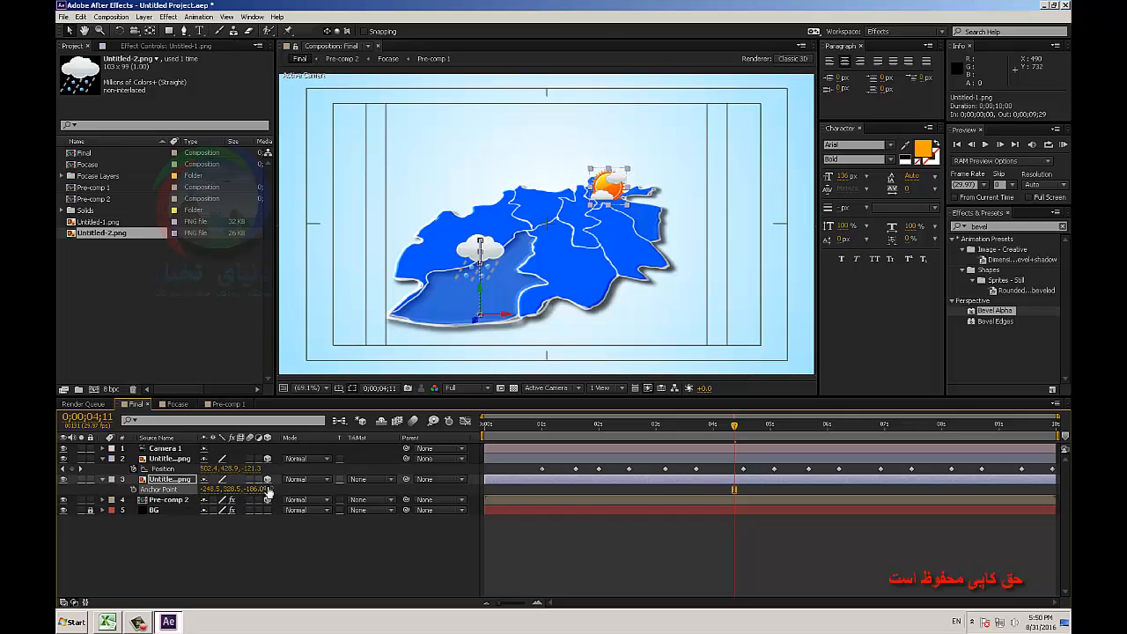
click(638, 521)
drag(735, 425, 735, 458)
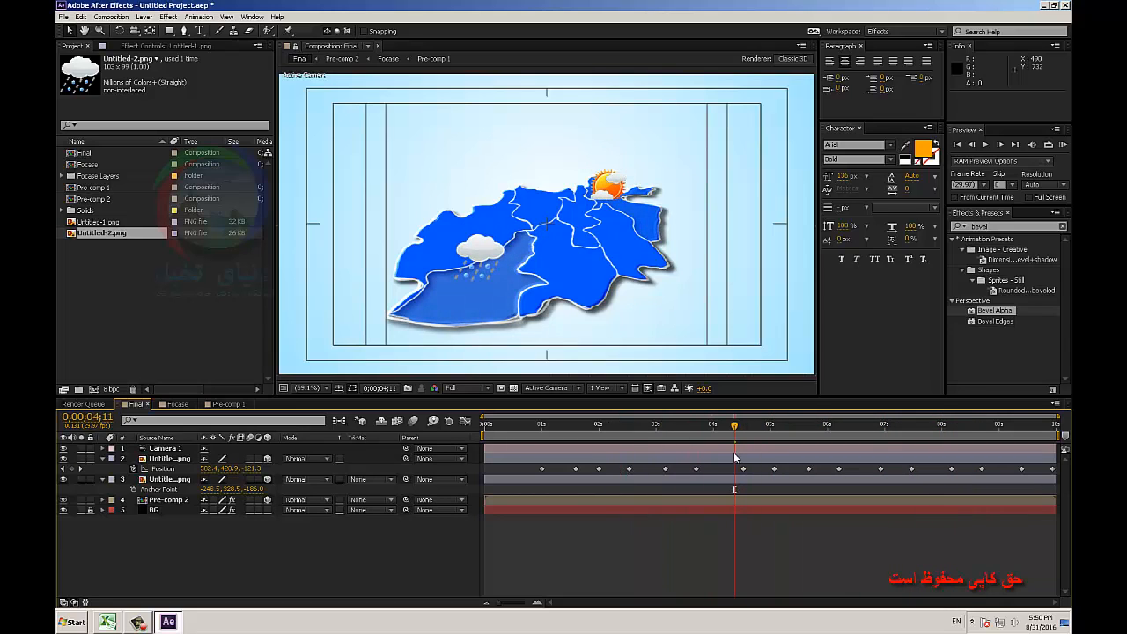
Lower Untitled-1.png's starting Position keyframe at 0;00;04;11 to 505.4, 623.9, -121.3 and check the sun's rise.
click(170, 481)
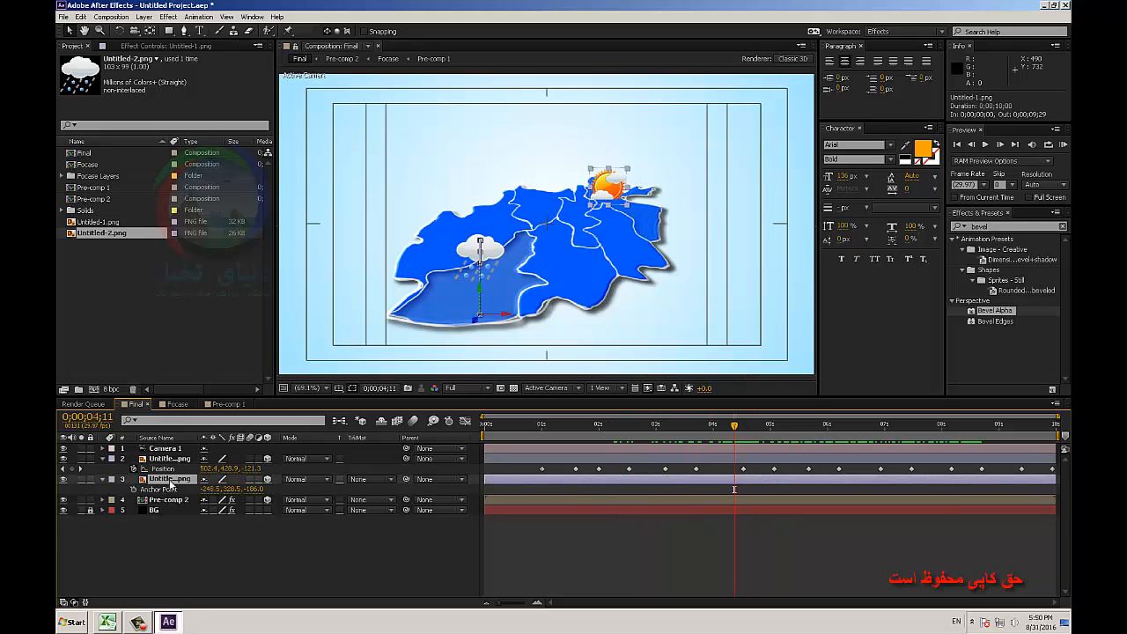
key(p)
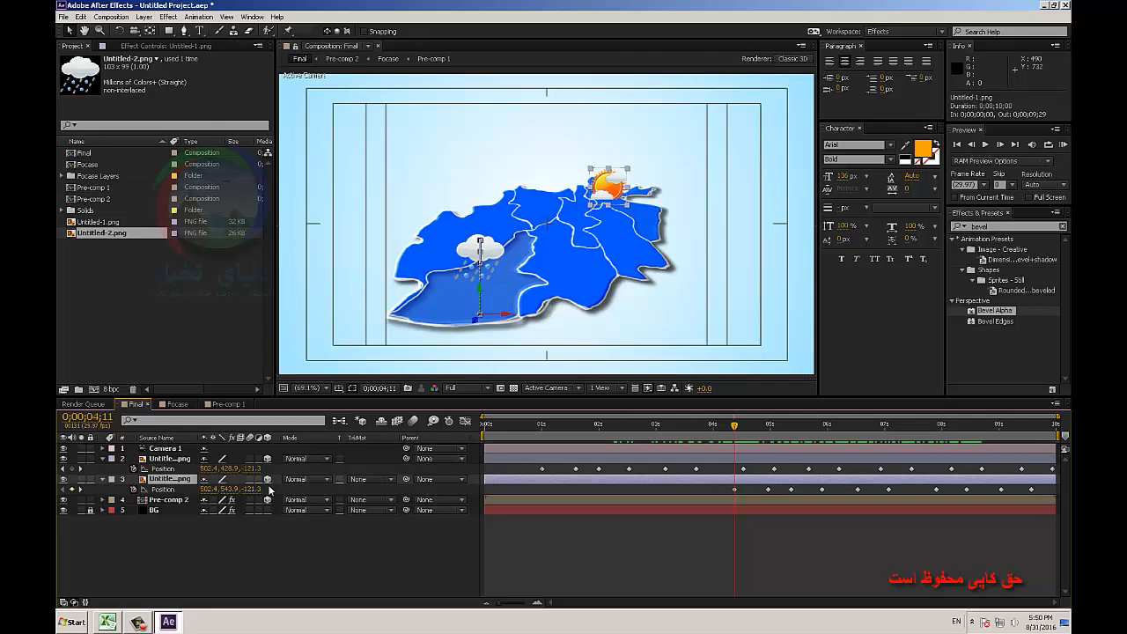
drag(210, 490, 277, 489)
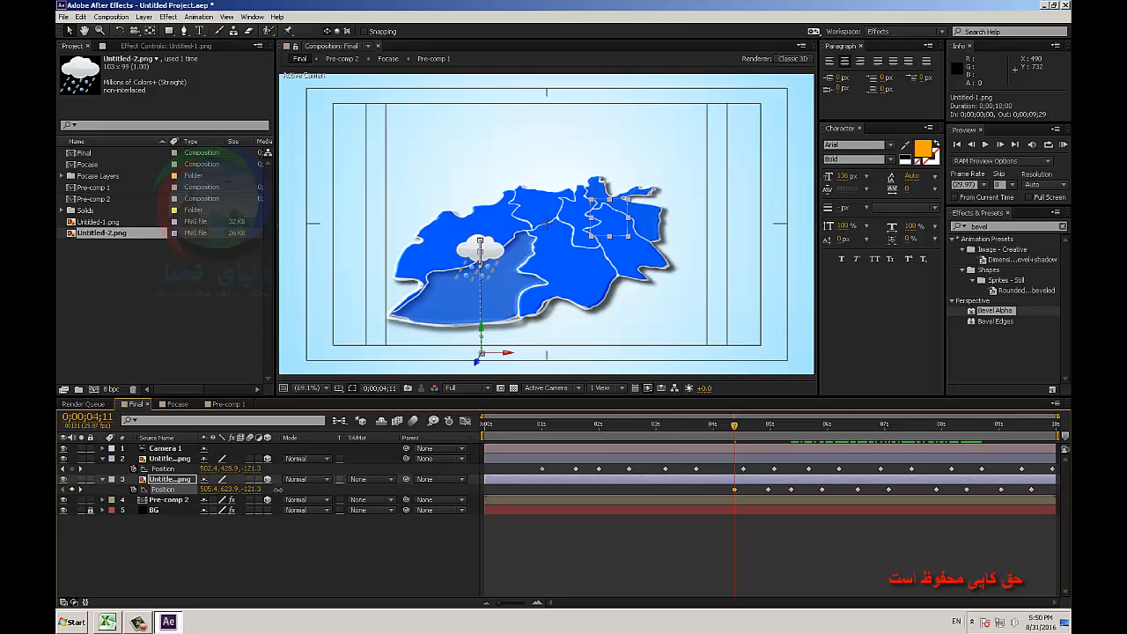
drag(737, 430, 807, 380)
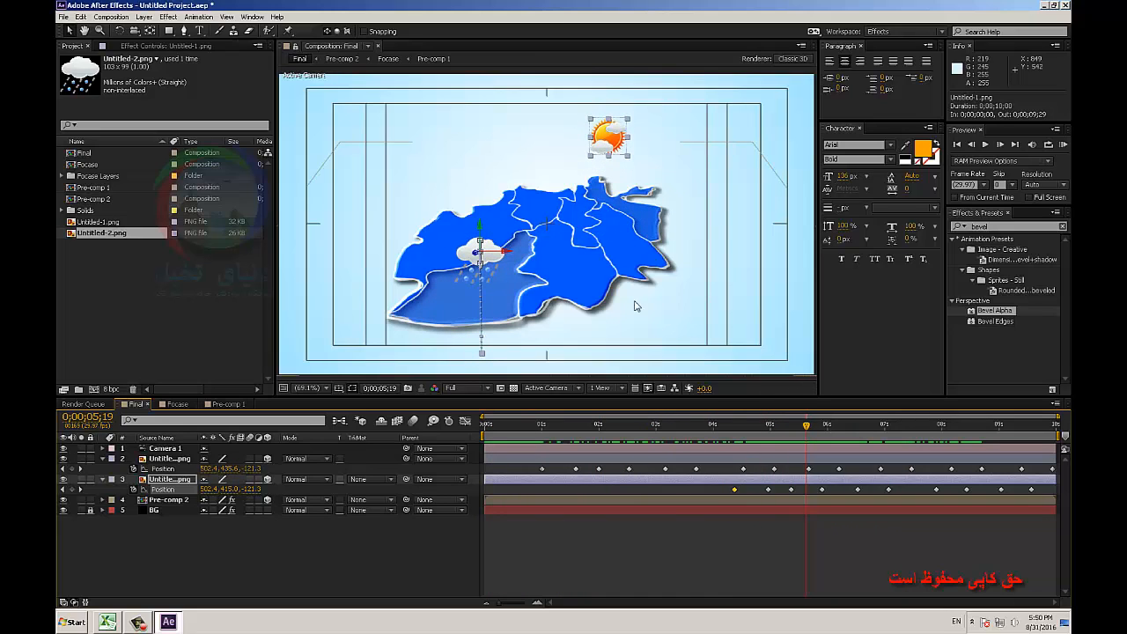
Add a text layer reading "Helmand" over the southwestern region at a font size of 61 px.
click(199, 30)
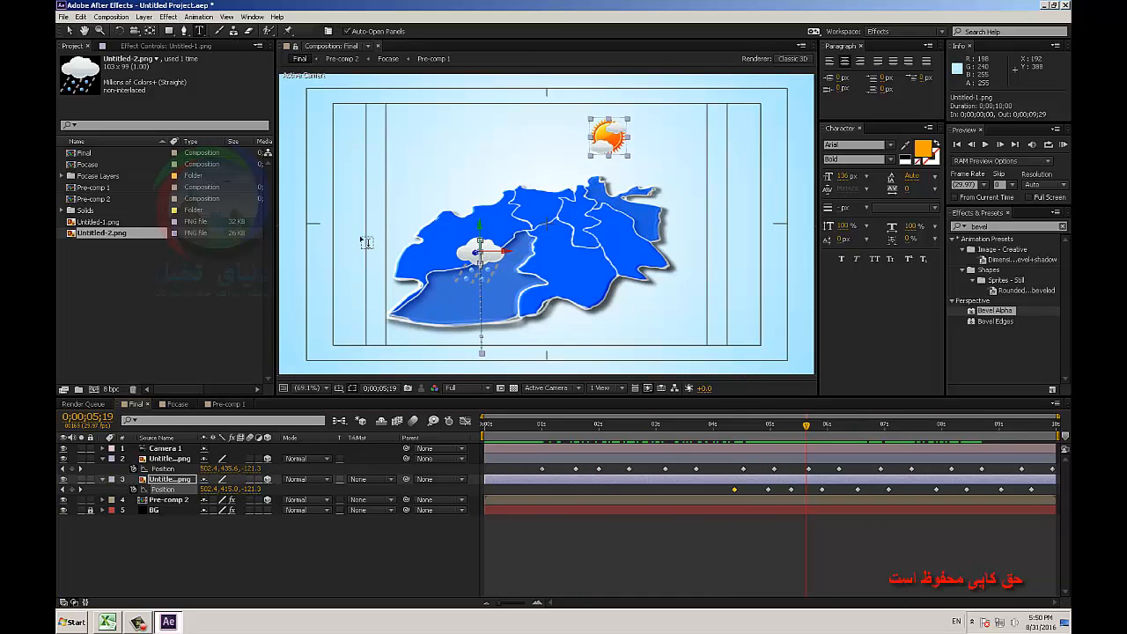
drag(397, 290, 577, 324)
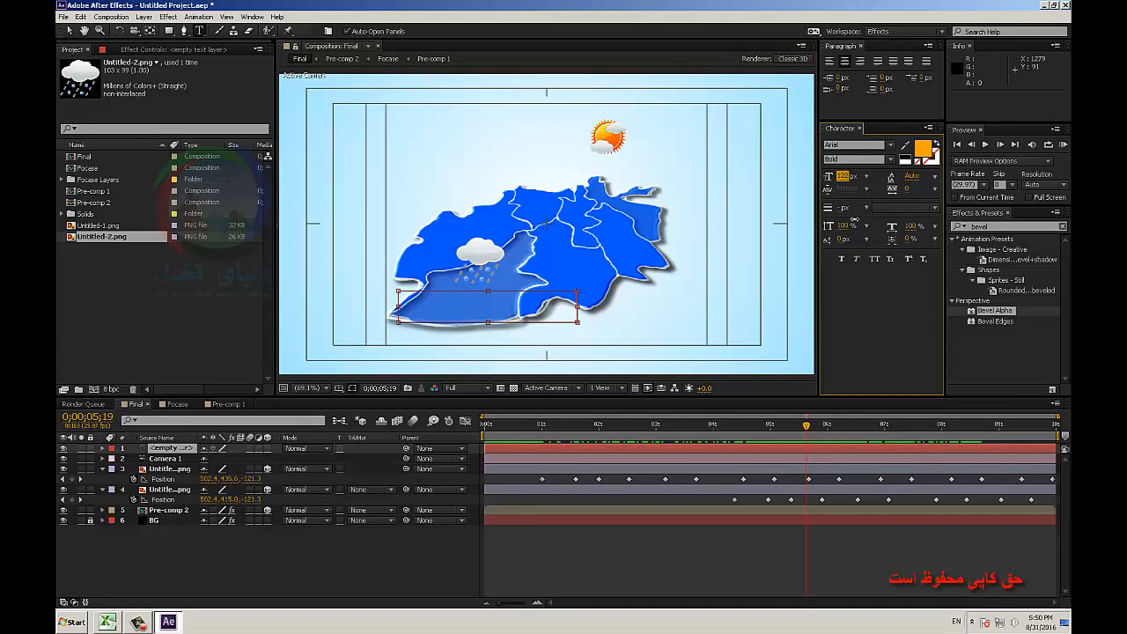
text(Helamd)
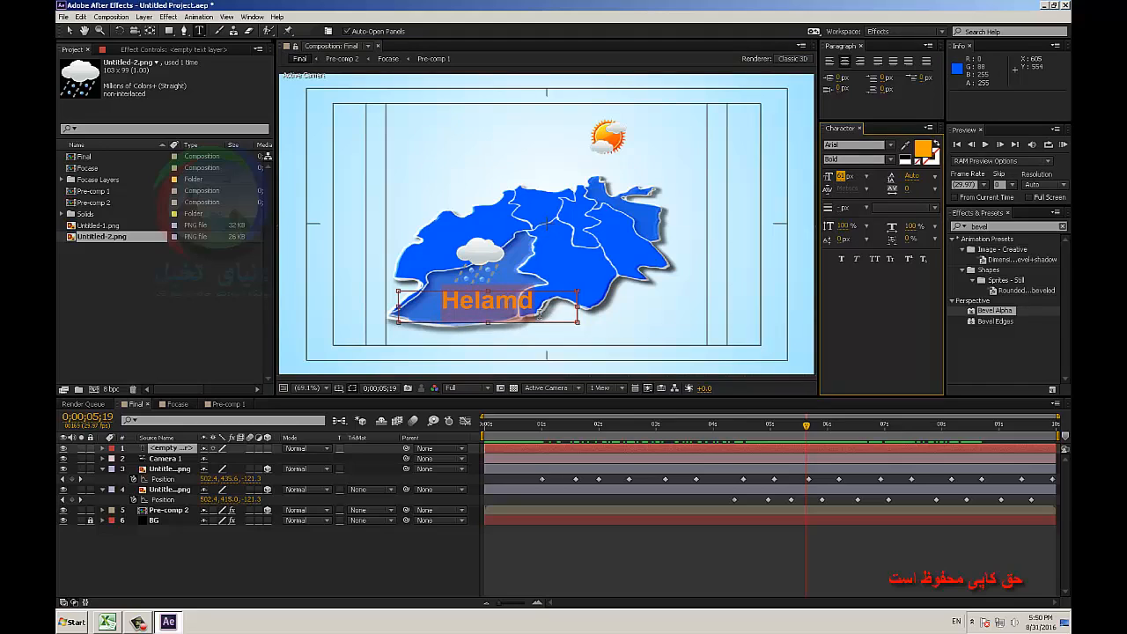
text(Helmand)
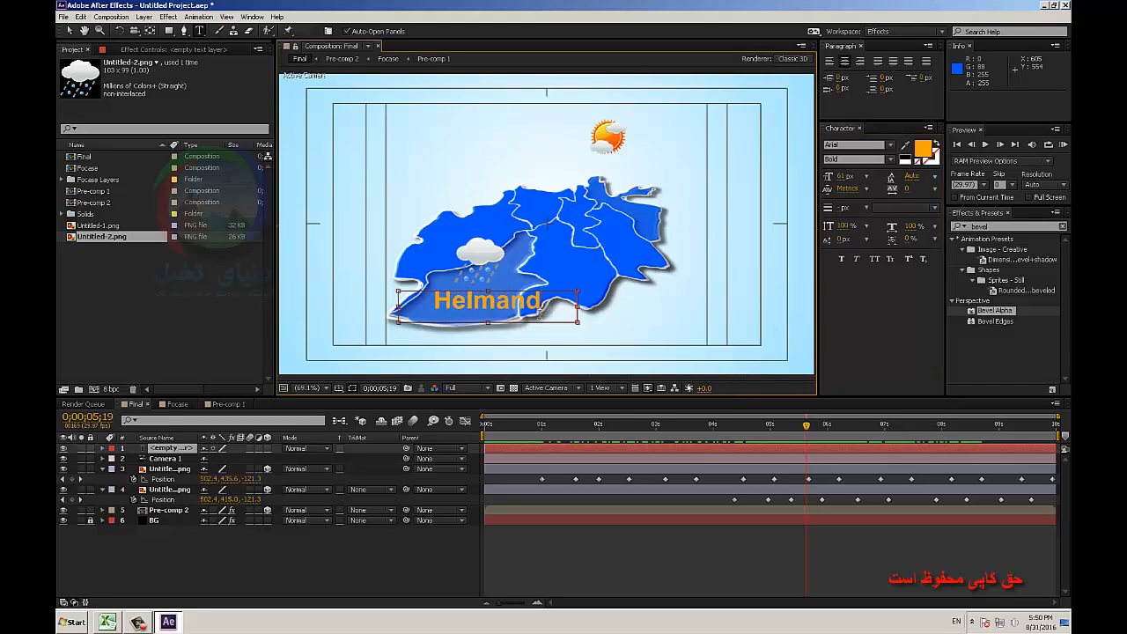
Restyle the Helmand label with a light grey fill and 33 px size, and place it at 448.9, 570.5 in the southwestern region.
double_click(538, 311)
click(905, 146)
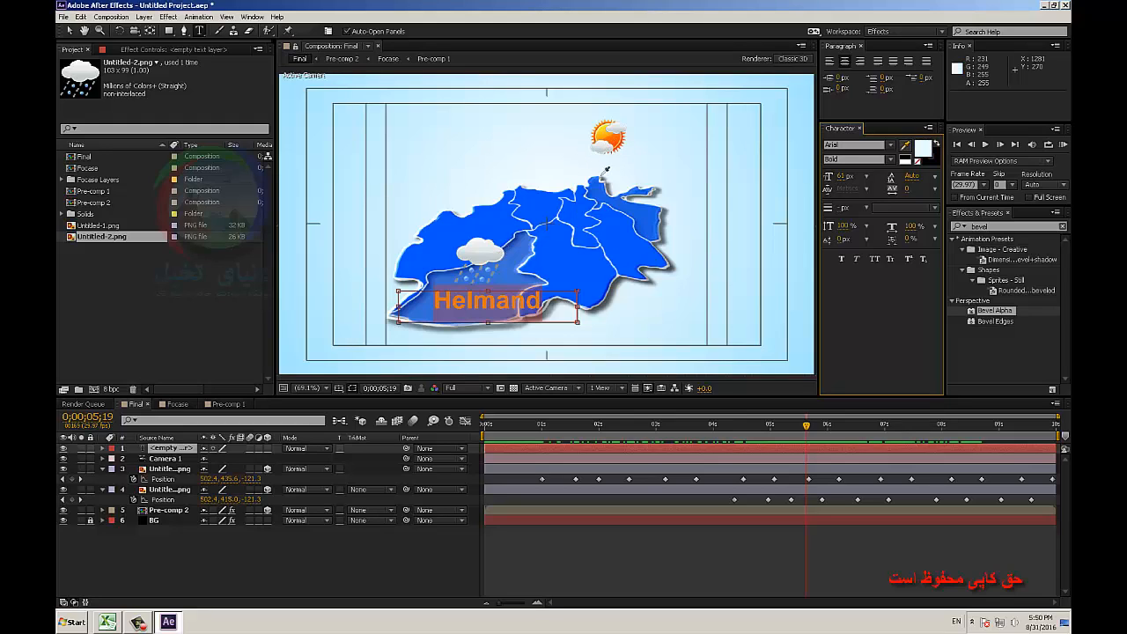
click(603, 155)
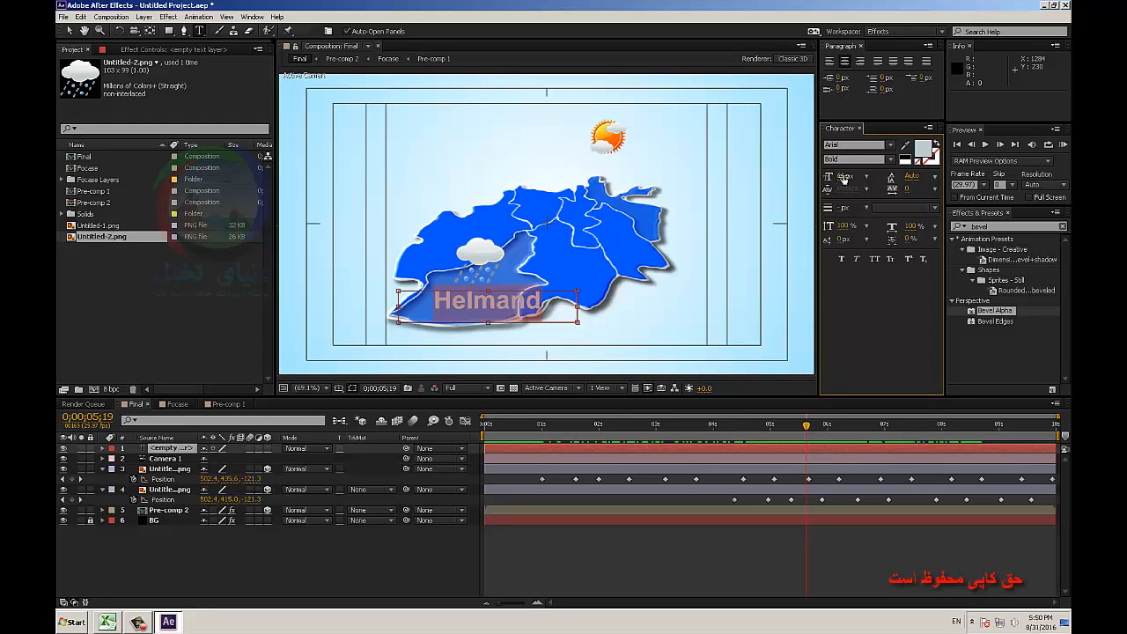
drag(843, 178, 837, 197)
click(70, 31)
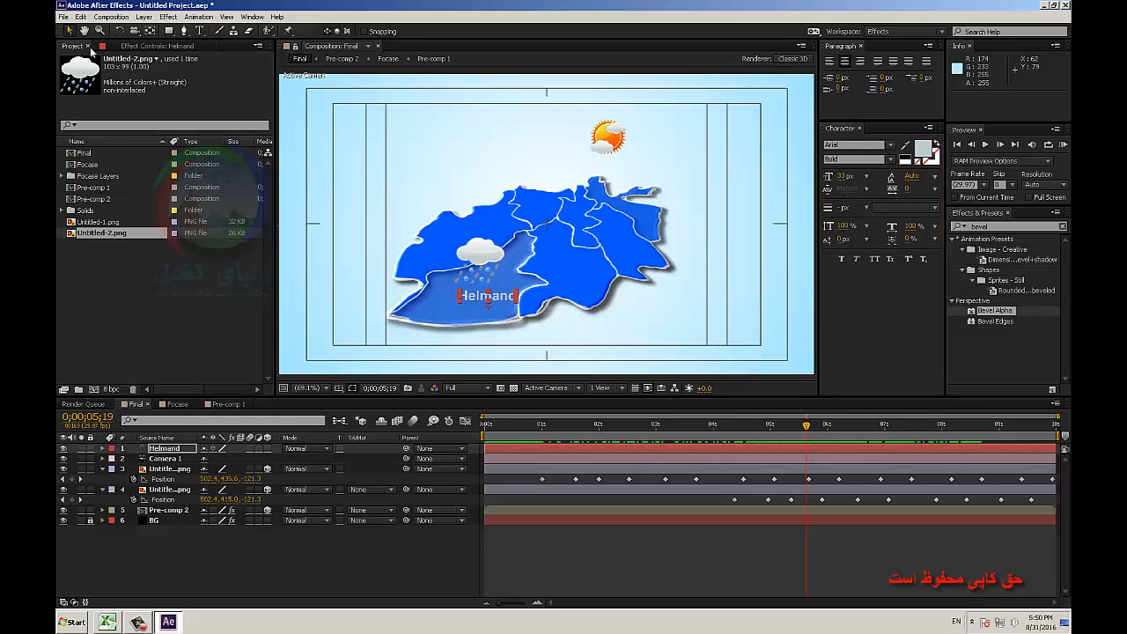
drag(505, 297, 483, 303)
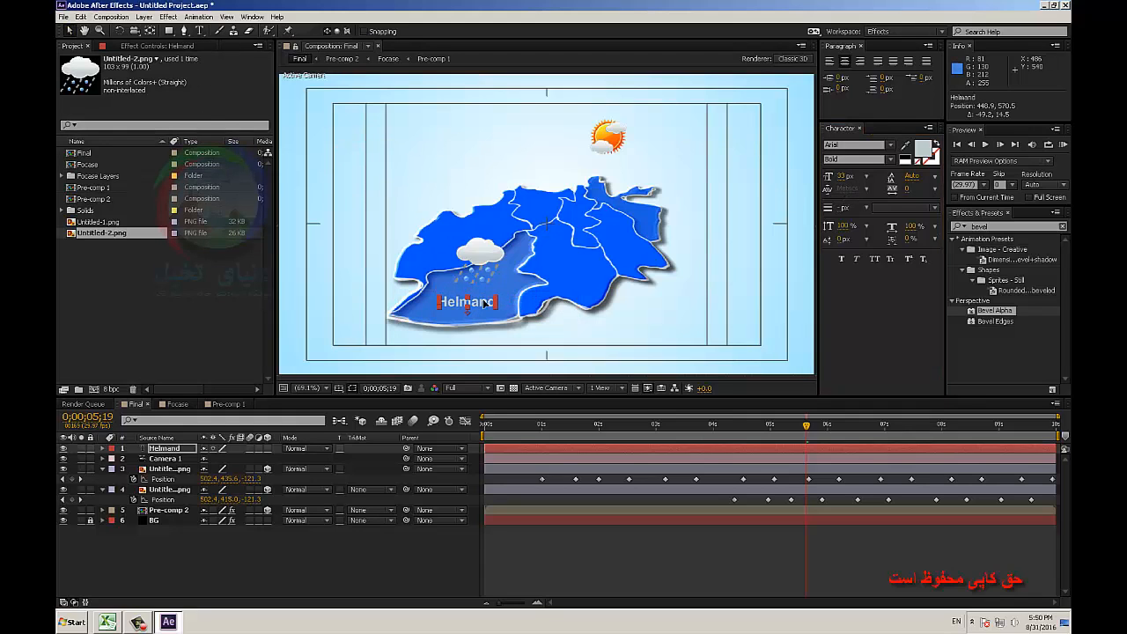
Recolor the Helmand label with the yellow sampled from the sun icon.
click(905, 146)
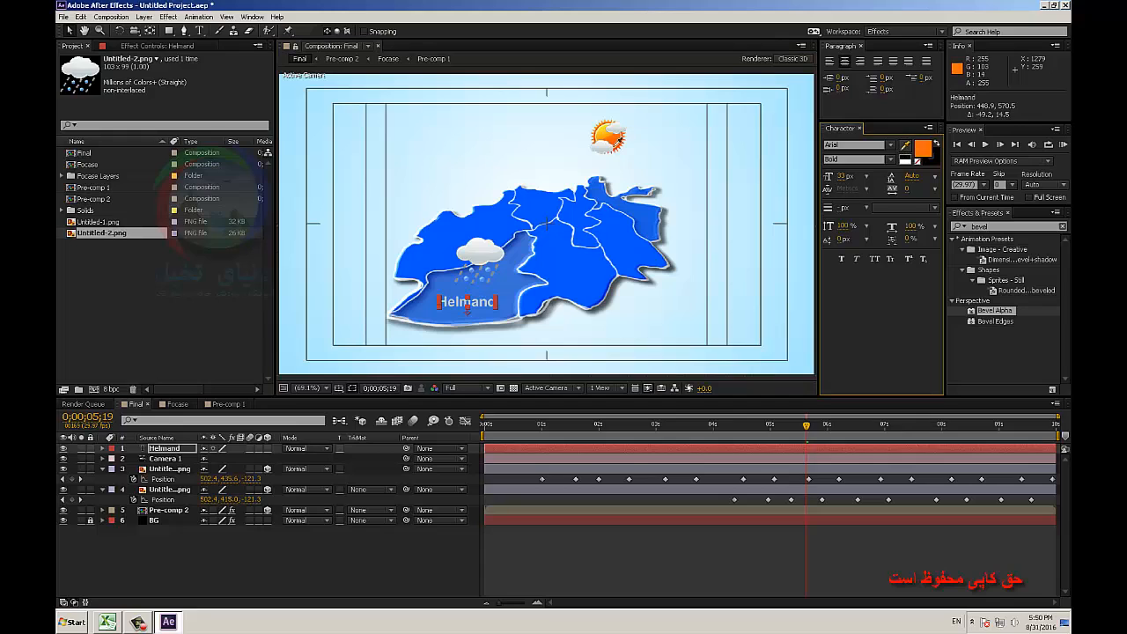
click(607, 137)
click(905, 146)
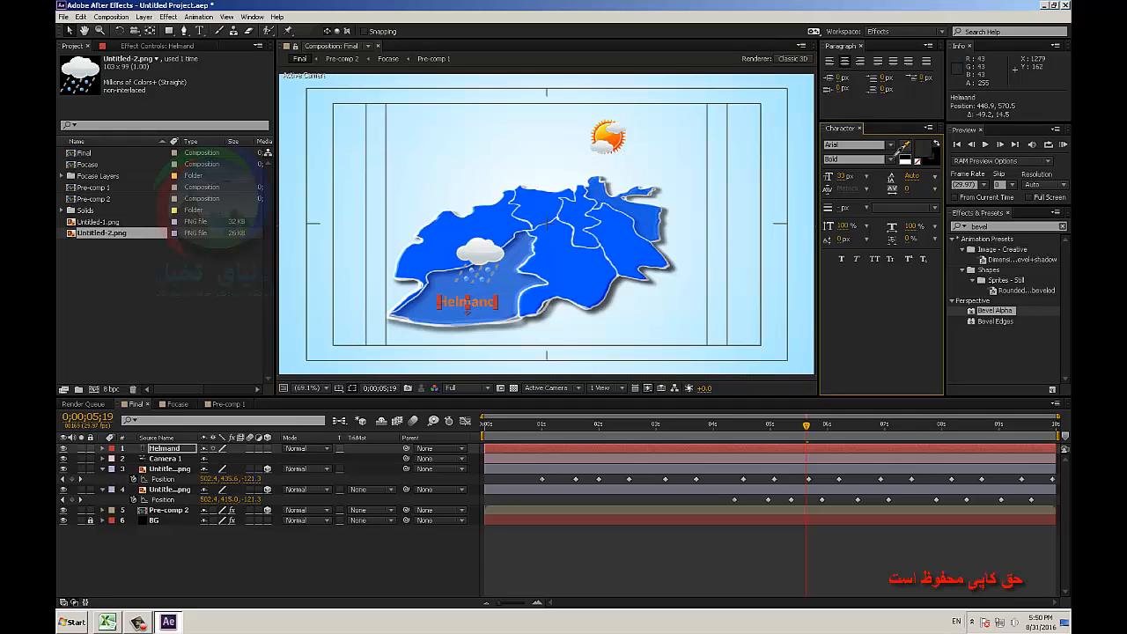
click(605, 134)
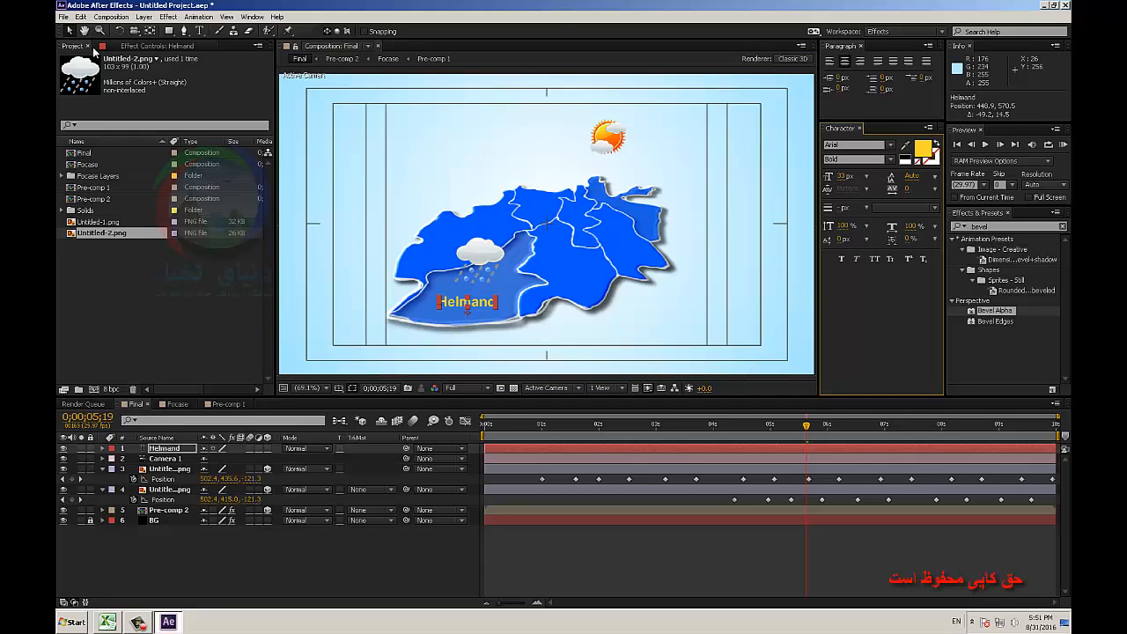
click(73, 33)
Fade in the Helmand label with Opacity keyframes of 0% shortly after one second and 100% at 0;00;01;23.
click(163, 449)
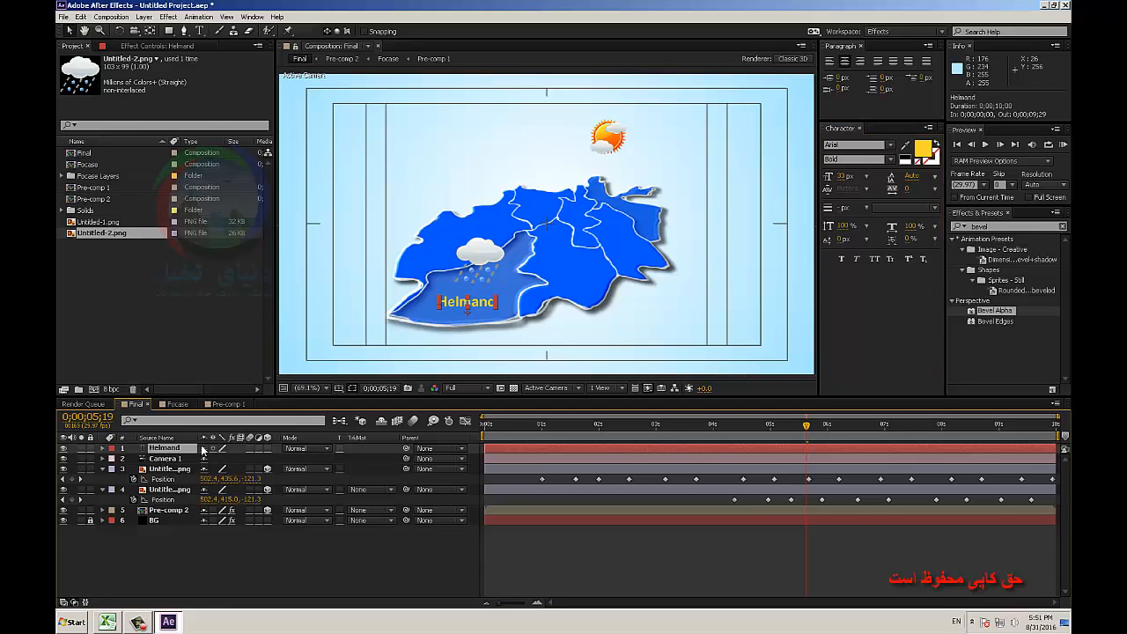
key(t)
drag(209, 460, 135, 462)
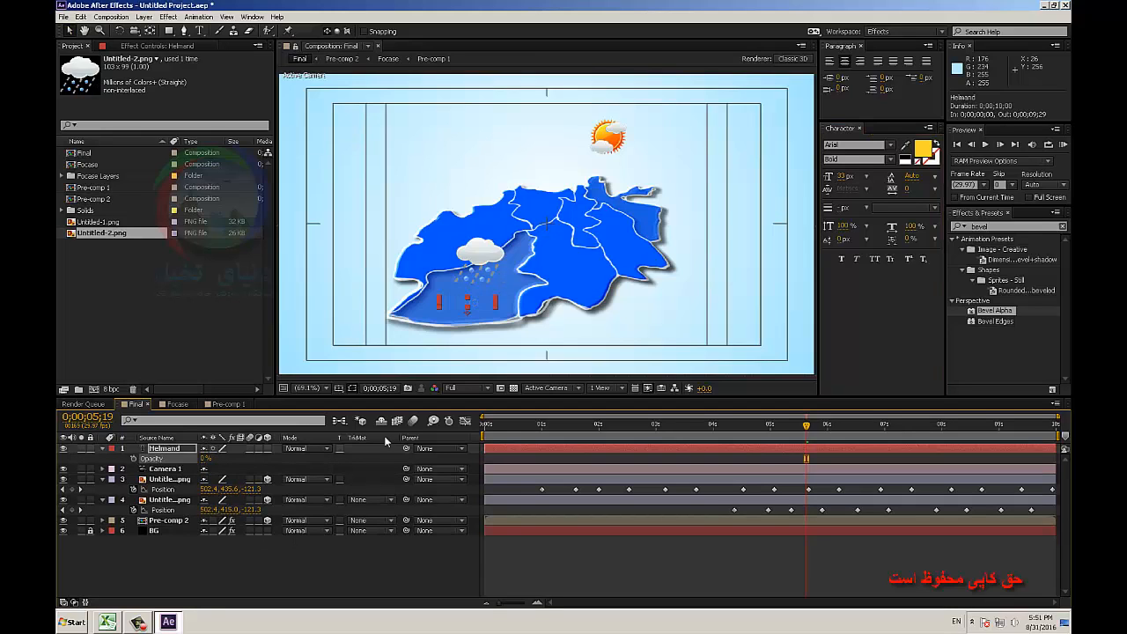
drag(537, 429, 585, 430)
drag(207, 462, 258, 461)
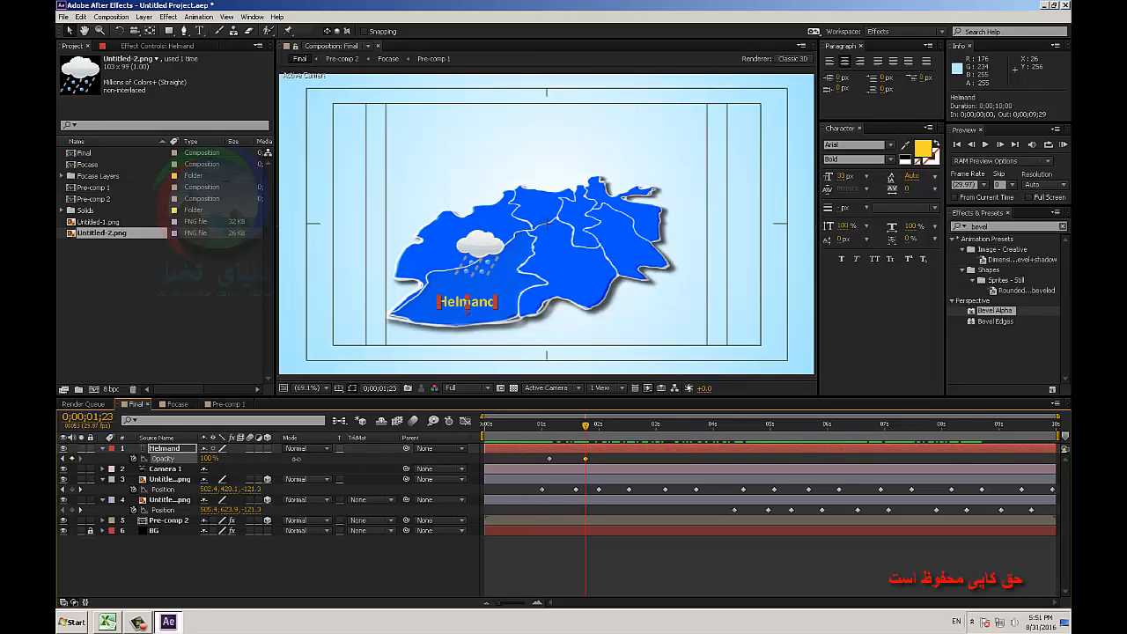
click(369, 566)
drag(581, 426, 747, 435)
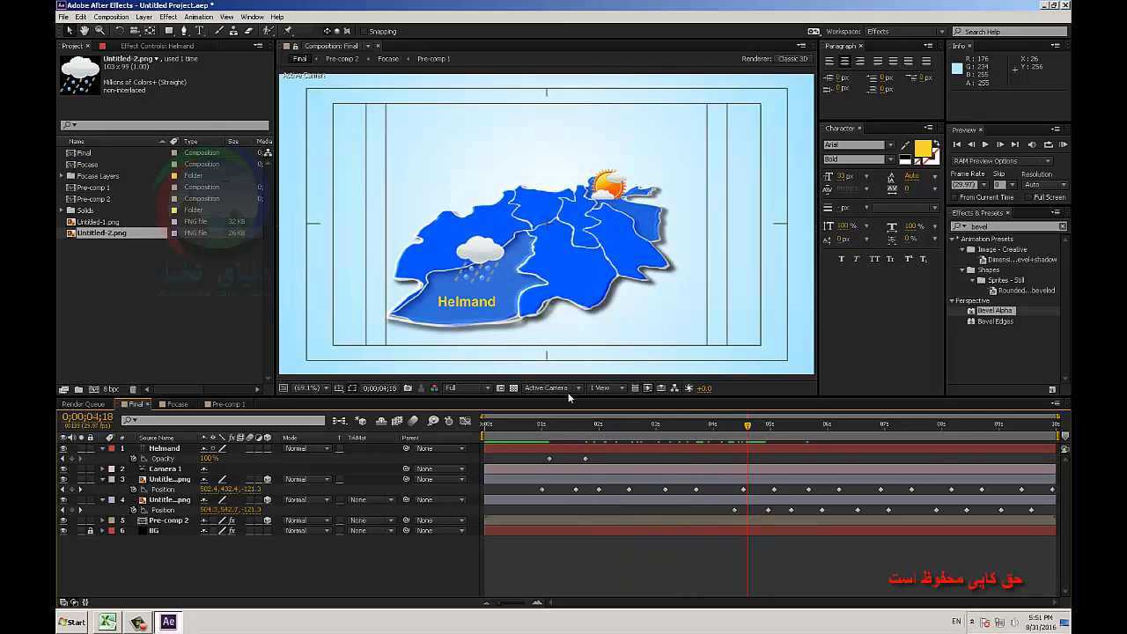
Place a duplicate of the Helmand label beside the sun icon on the northeastern region, with its font size reduced to 24 px.
click(472, 301)
key(ctrl+d)
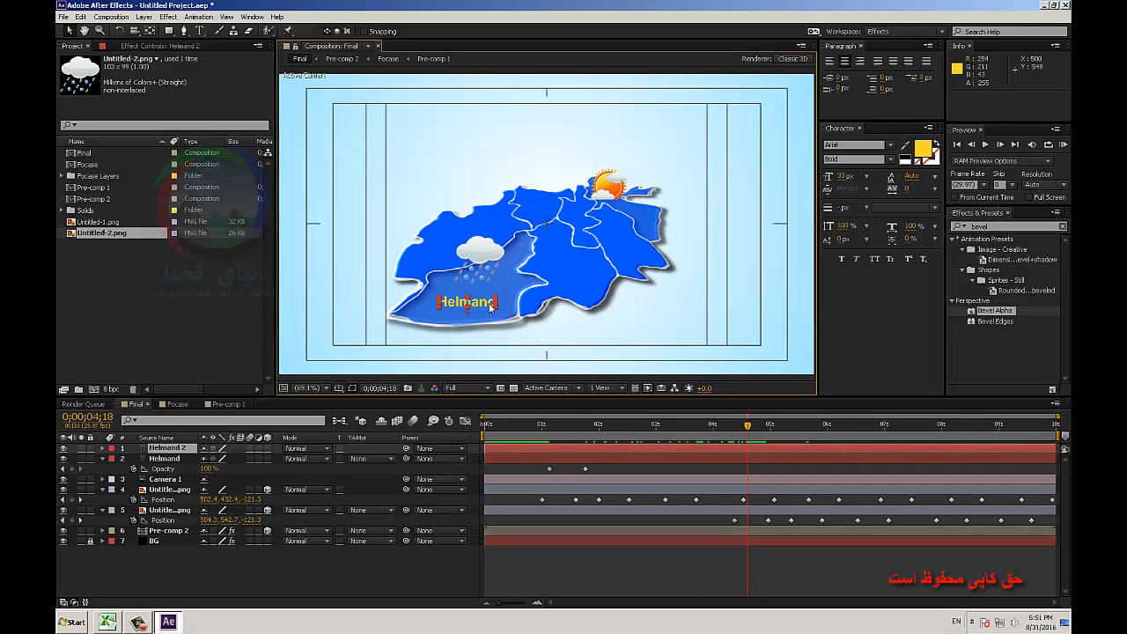
drag(473, 301, 656, 211)
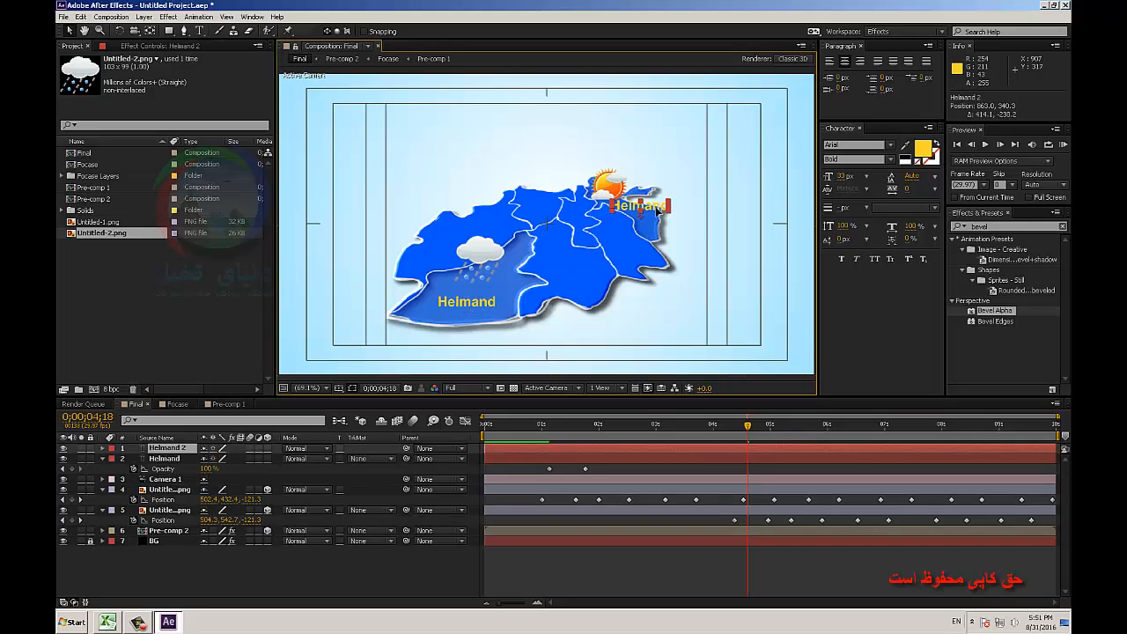
drag(846, 176, 839, 177)
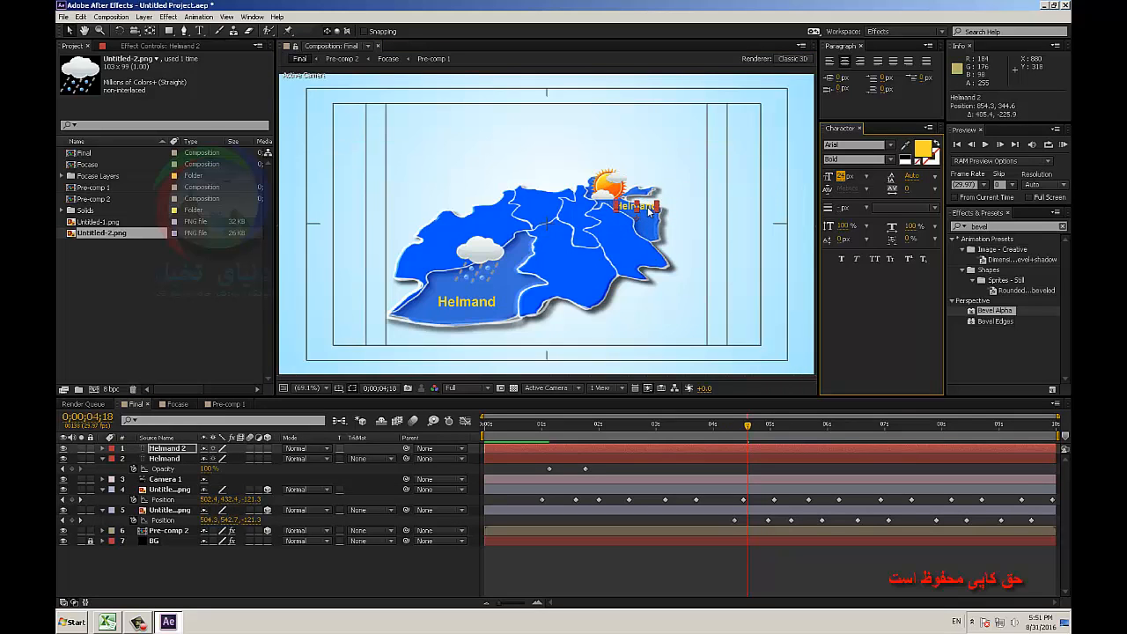
Change the duplicated label's text to Badakhshan and nudge it over the northeastern region.
drag(646, 211, 652, 212)
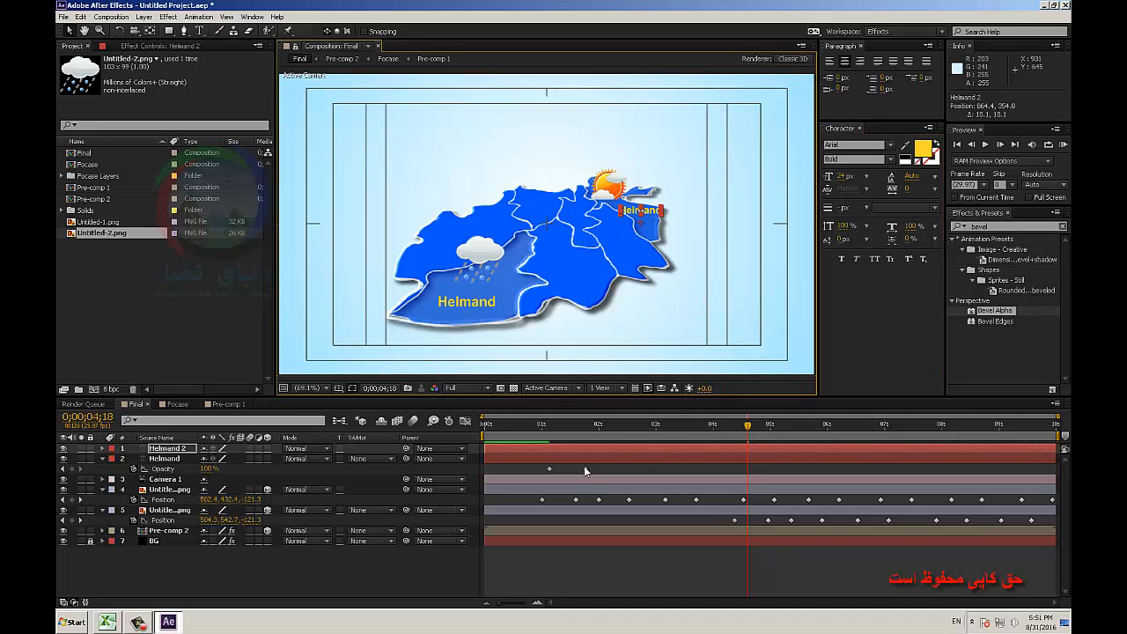
double_click(653, 213)
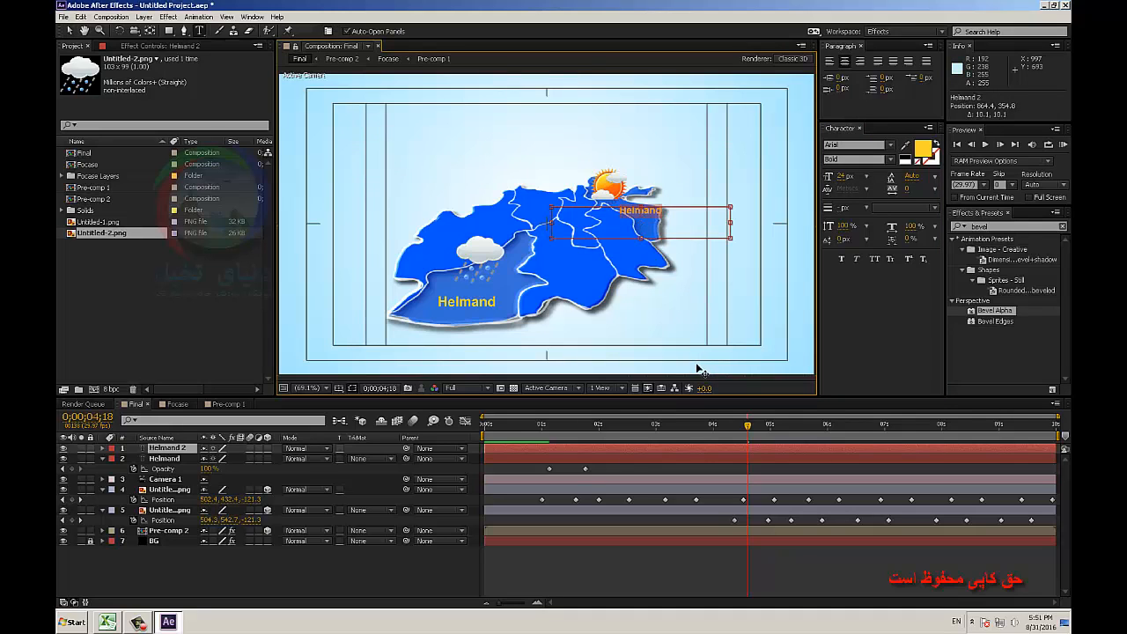
text(Badakhshan)
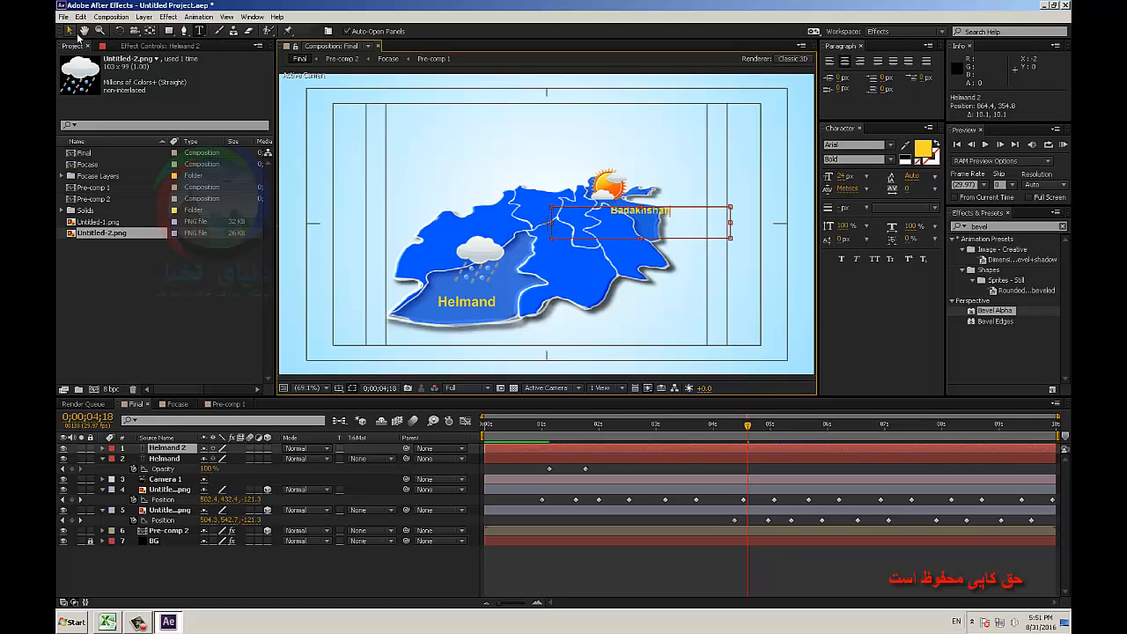
click(73, 32)
Shift the Badakhshan label layer to start at 0;00;03;04 and move the label just below the sun icon, at about 798, 320.
drag(541, 449, 726, 429)
key(space)
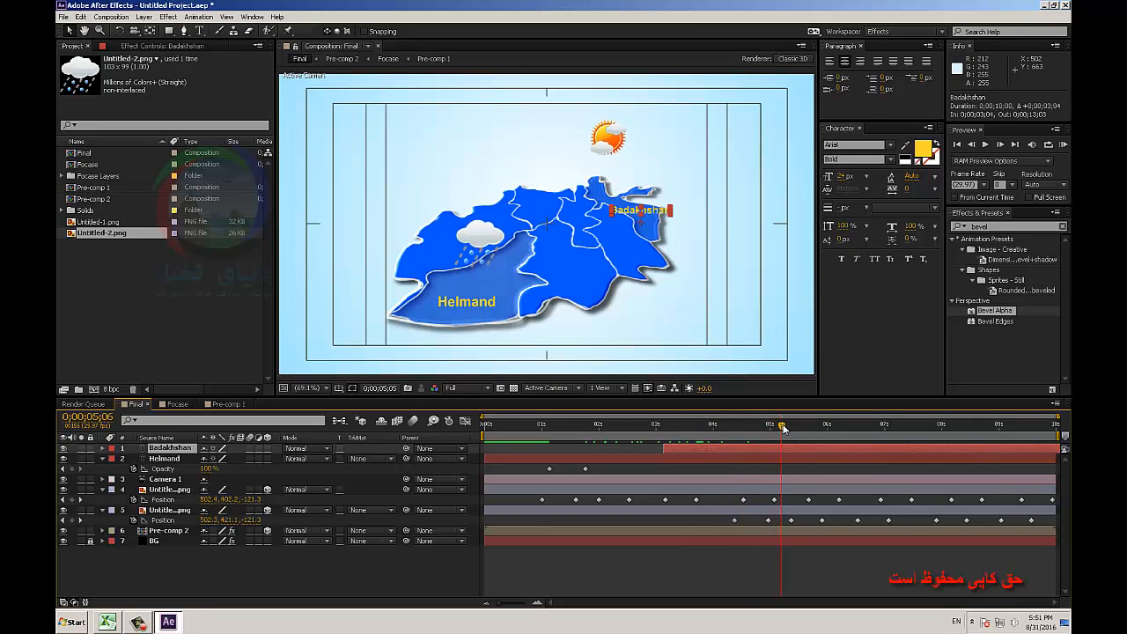
drag(648, 219, 622, 201)
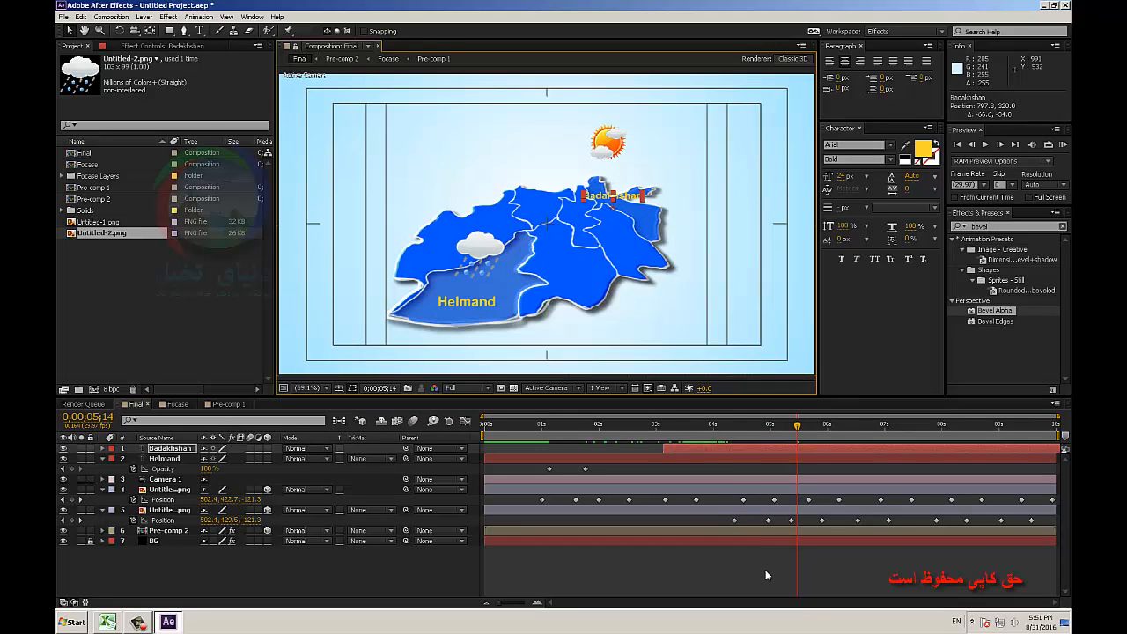
Preview the whole weather map animation from the first frame.
click(765, 570)
click(505, 425)
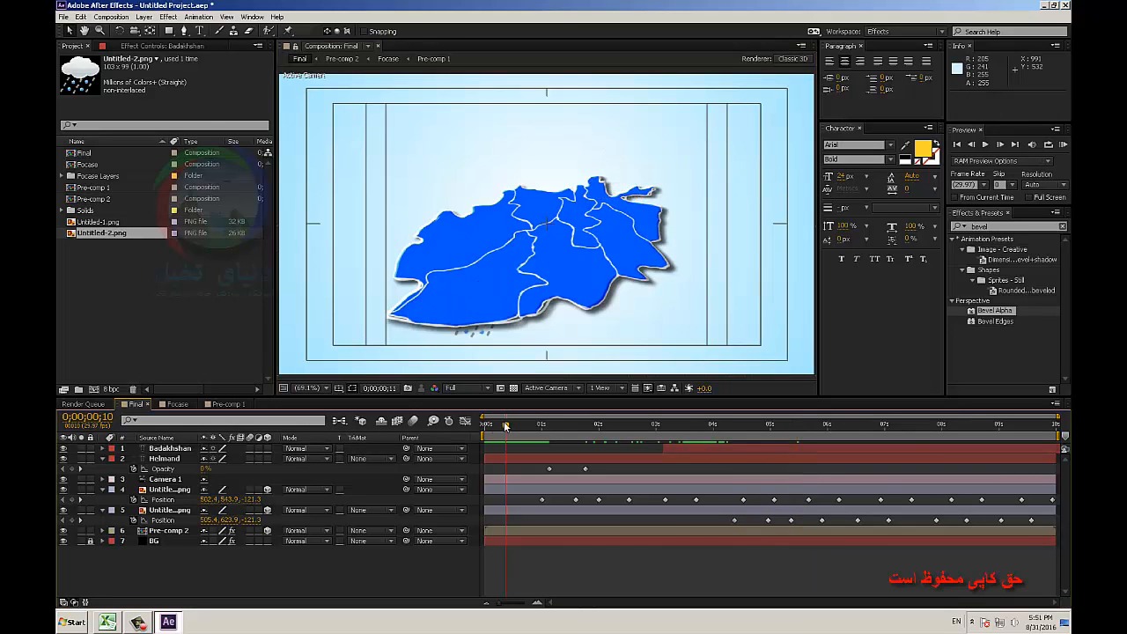
click(1064, 145)
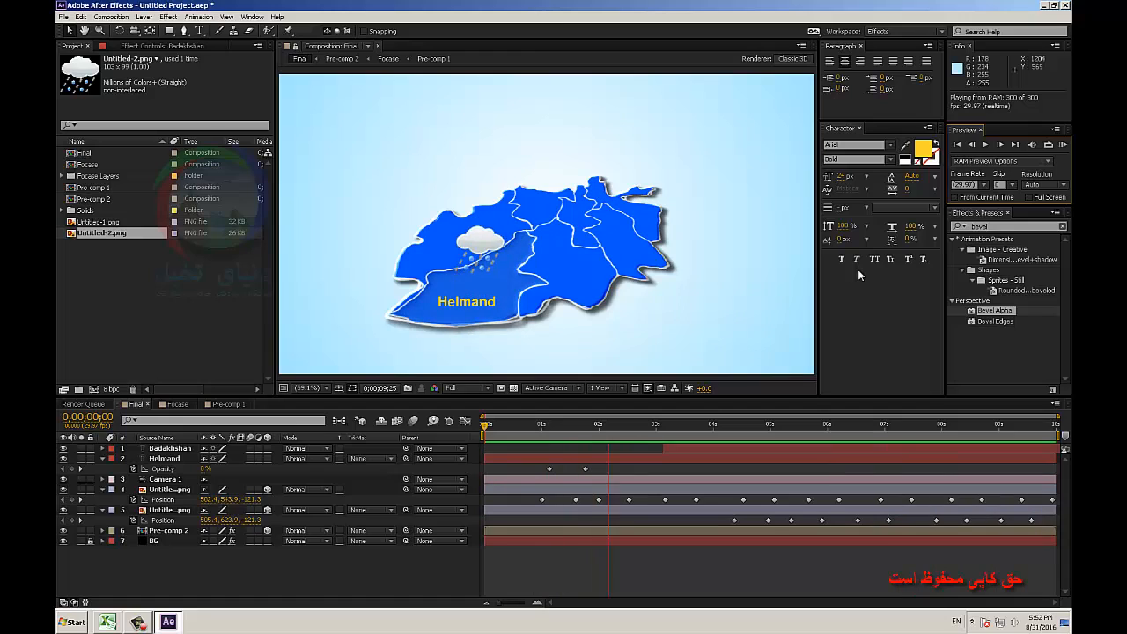
click(404, 584)
Add a black solid layer to the Final composition and apply the CC Rainfall effect to it.
right_click(401, 577)
mouse_move(442, 471)
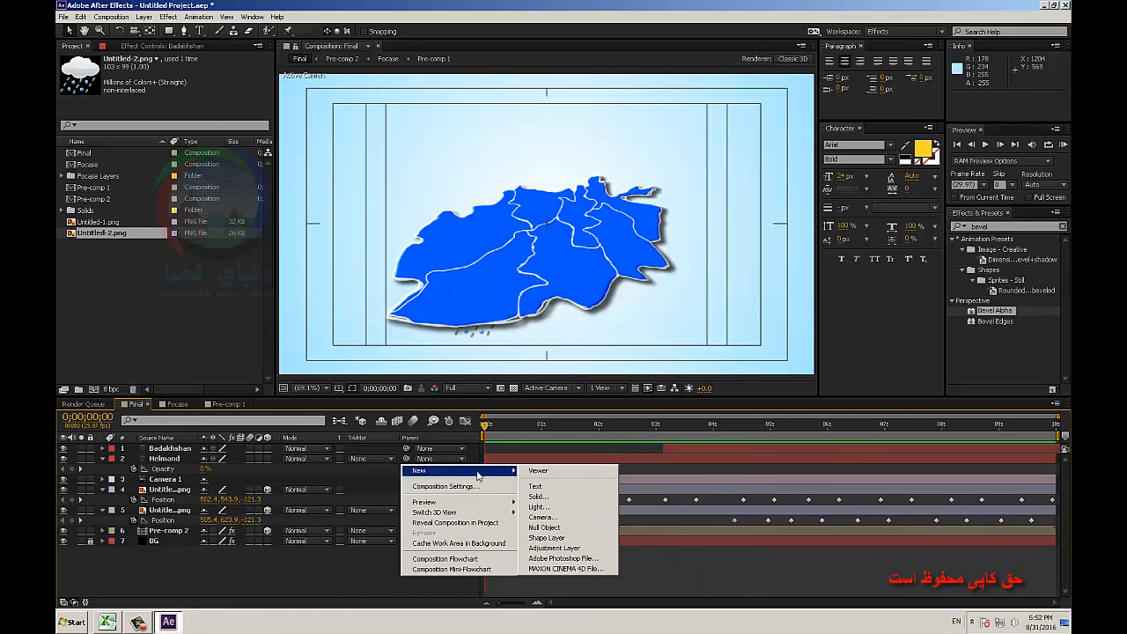
click(560, 498)
click(768, 437)
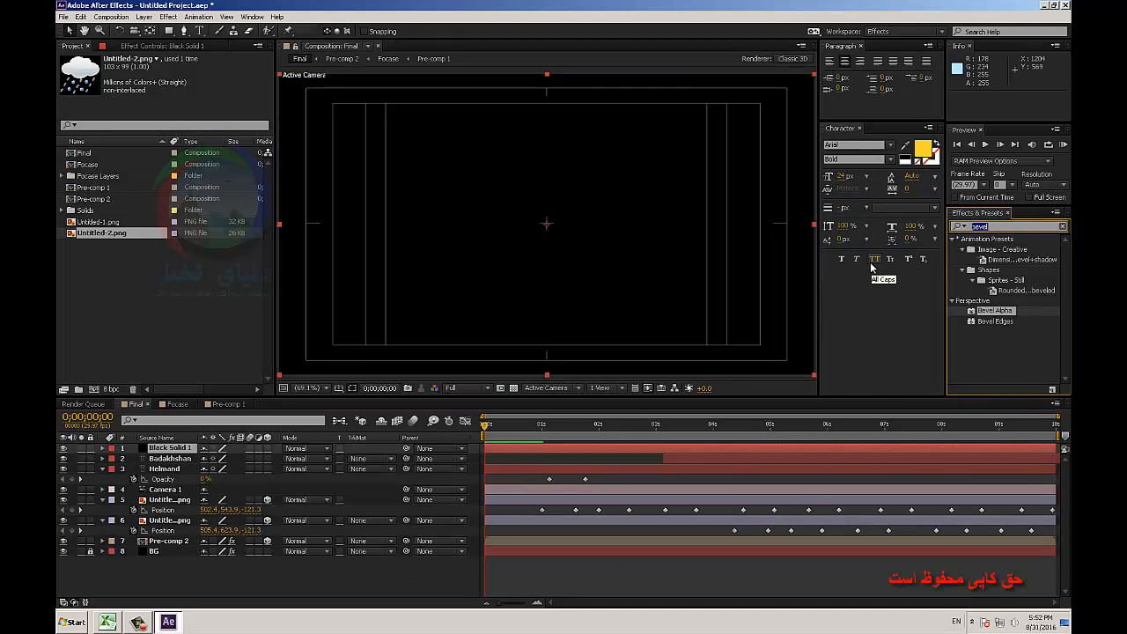
text(cc rain)
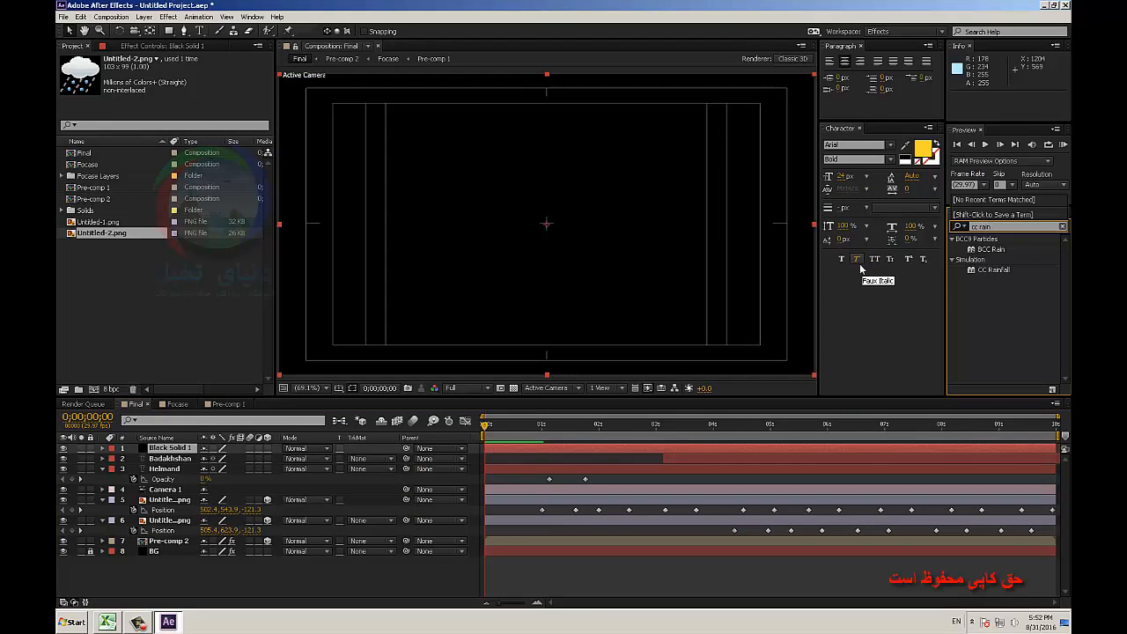
drag(993, 269, 629, 233)
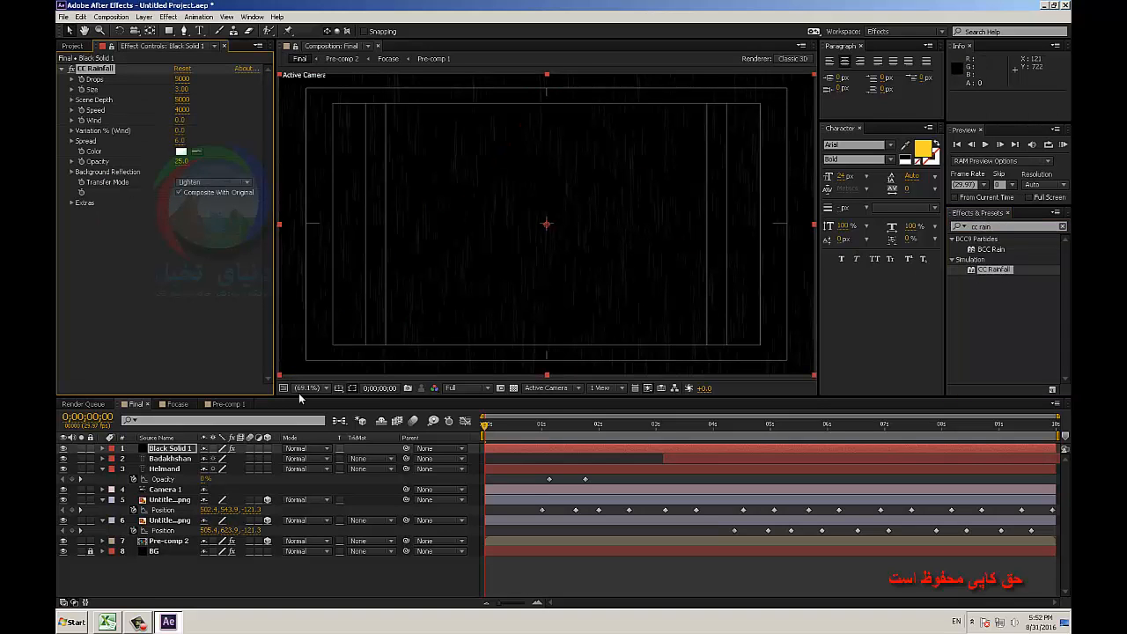
Set the rain solid's blending mode to Add and play back the rain over the map.
click(302, 448)
click(317, 132)
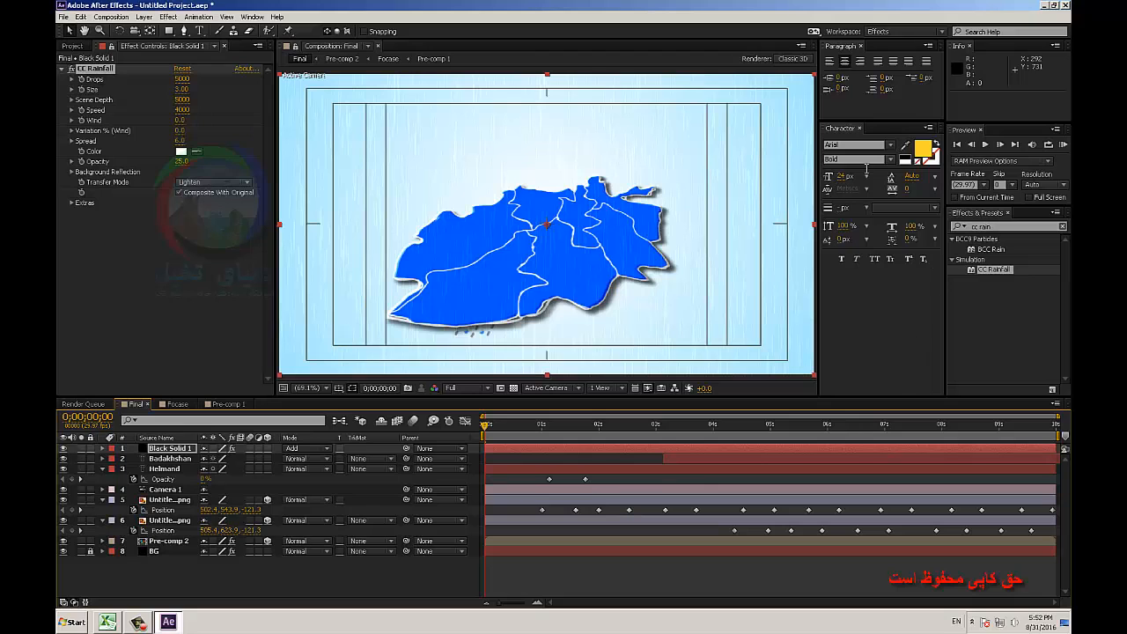
click(985, 146)
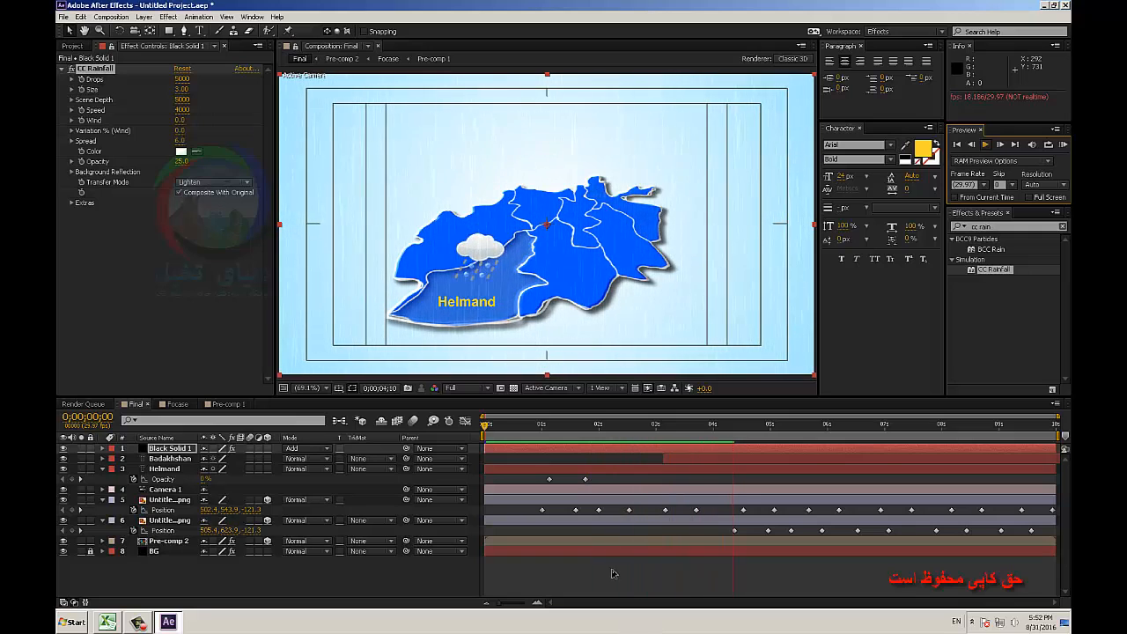
key(space)
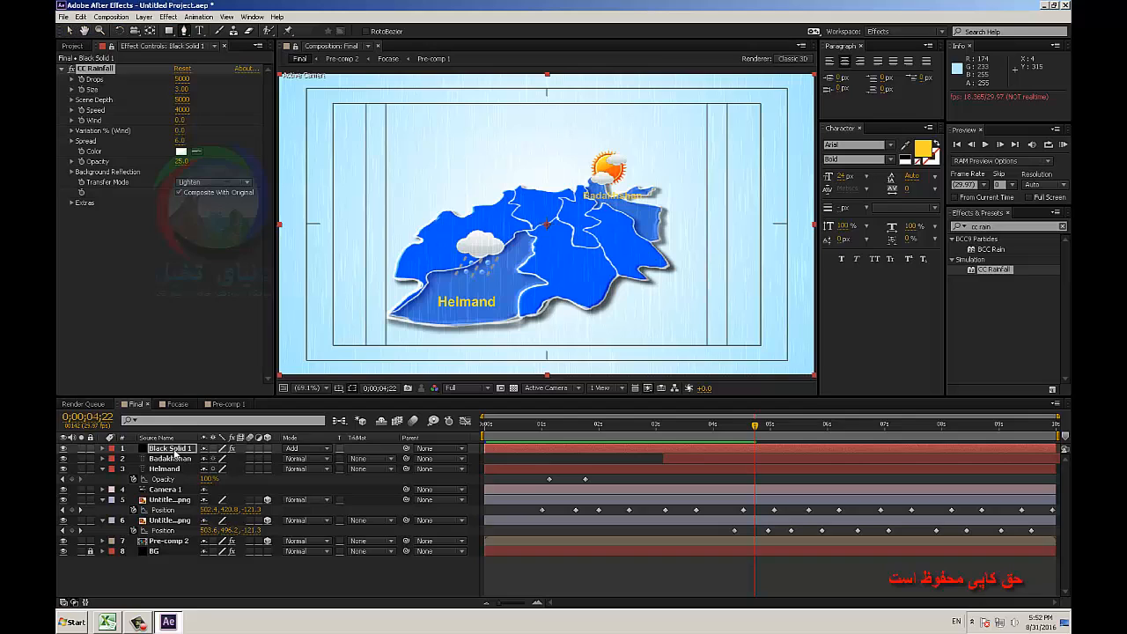
Try to mask the rain solid with a Pen tool outline around the Helmand region and its cloud icon.
click(173, 449)
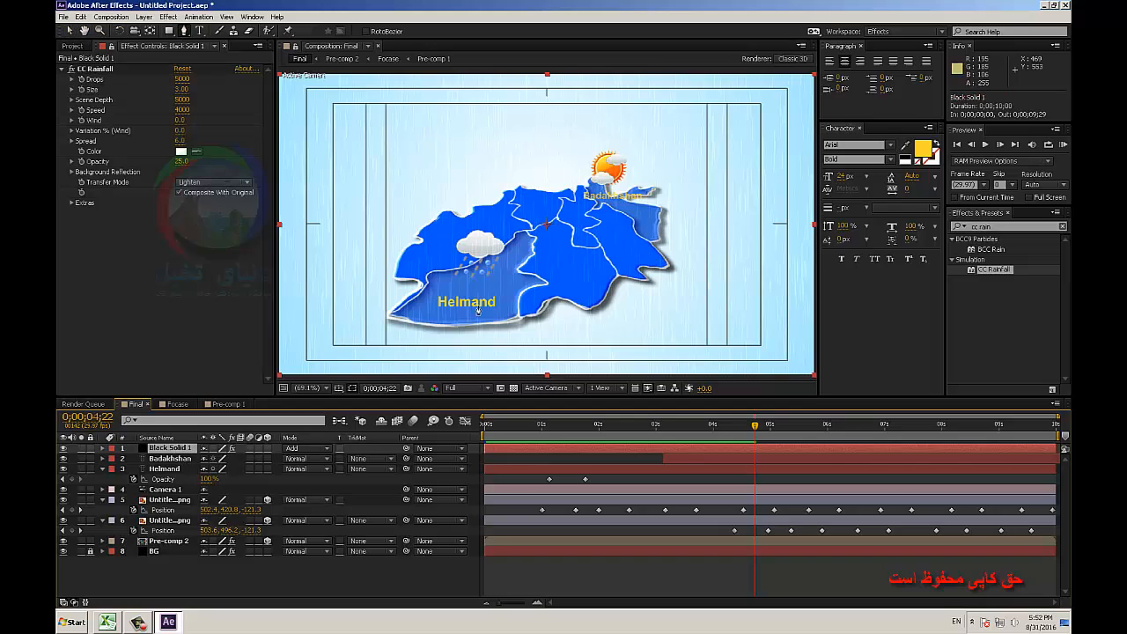
click(478, 223)
drag(508, 234, 519, 236)
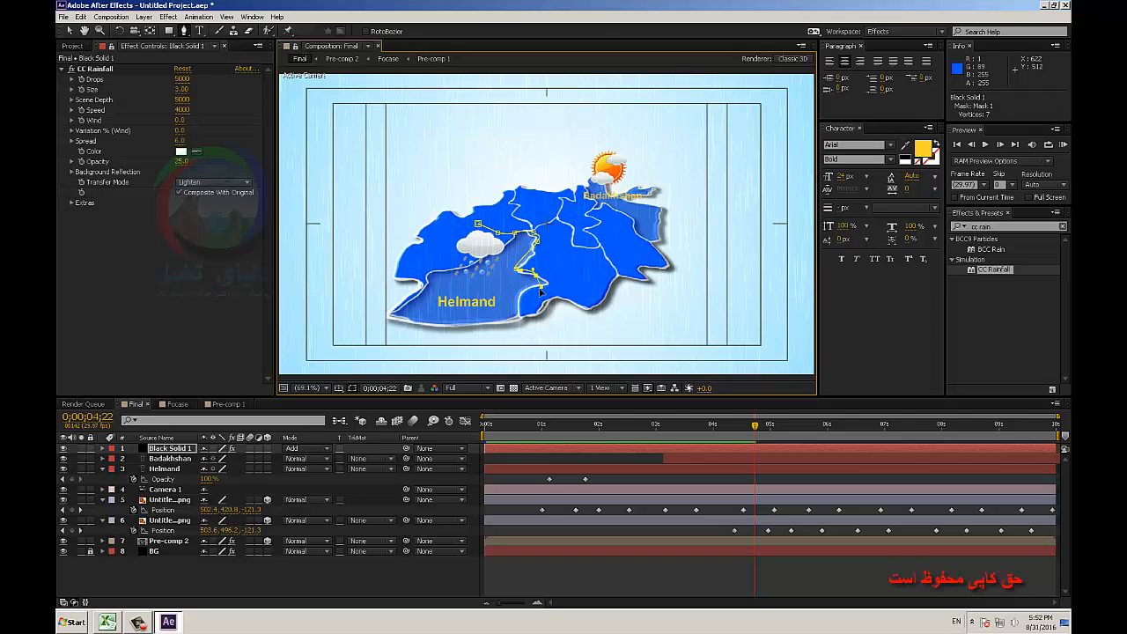
click(534, 287)
click(521, 318)
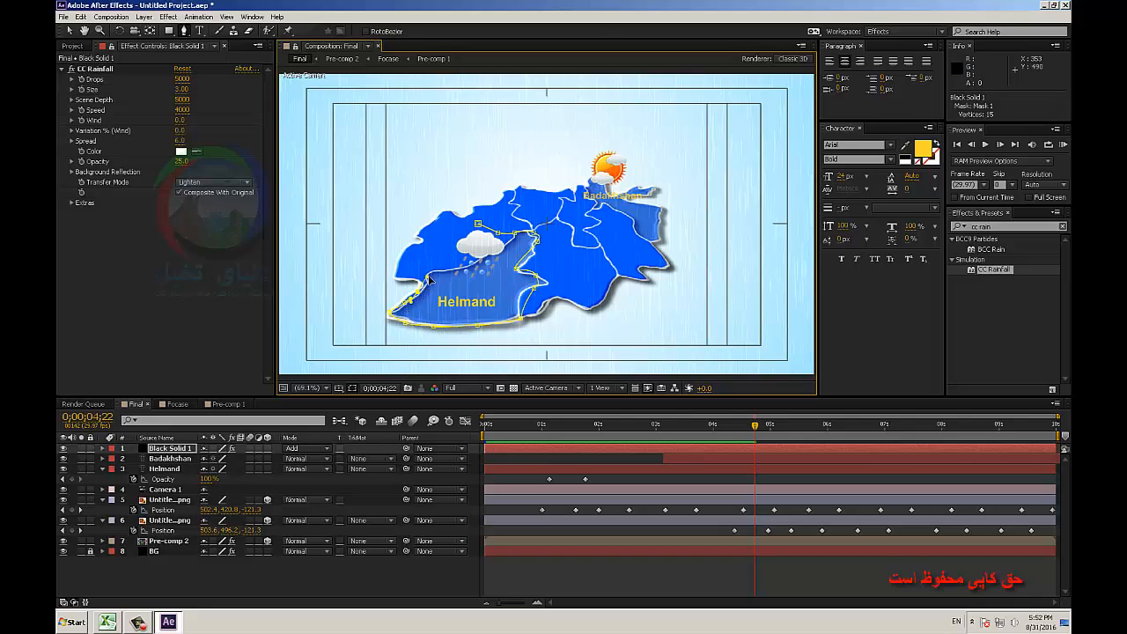
click(457, 253)
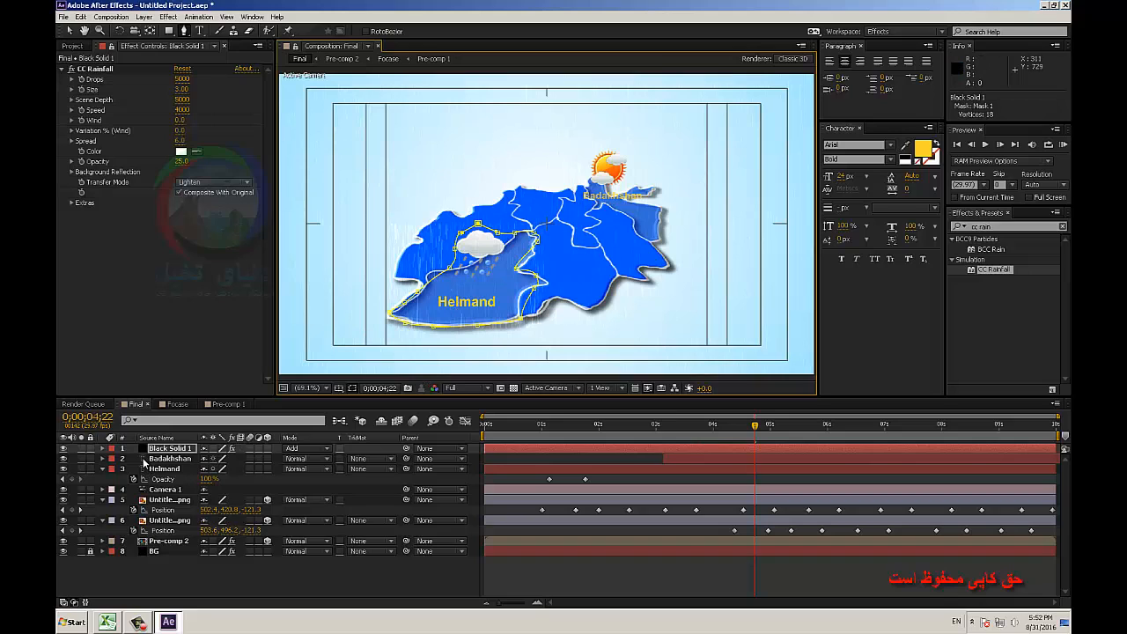
click(173, 449)
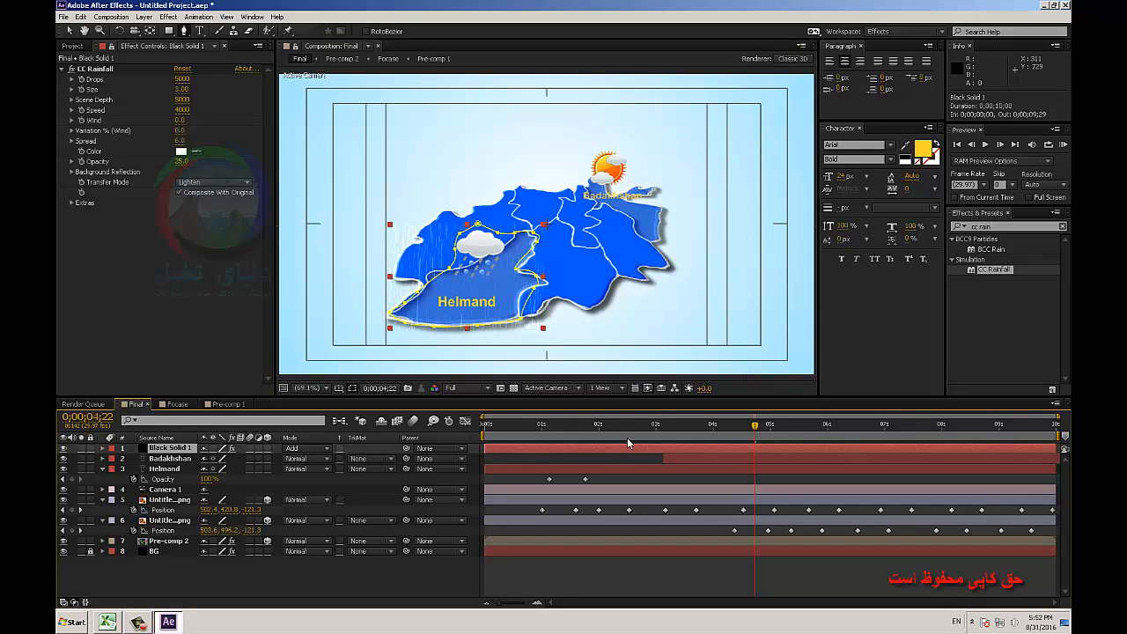
drag(707, 440, 736, 439)
key(ctrl+z)
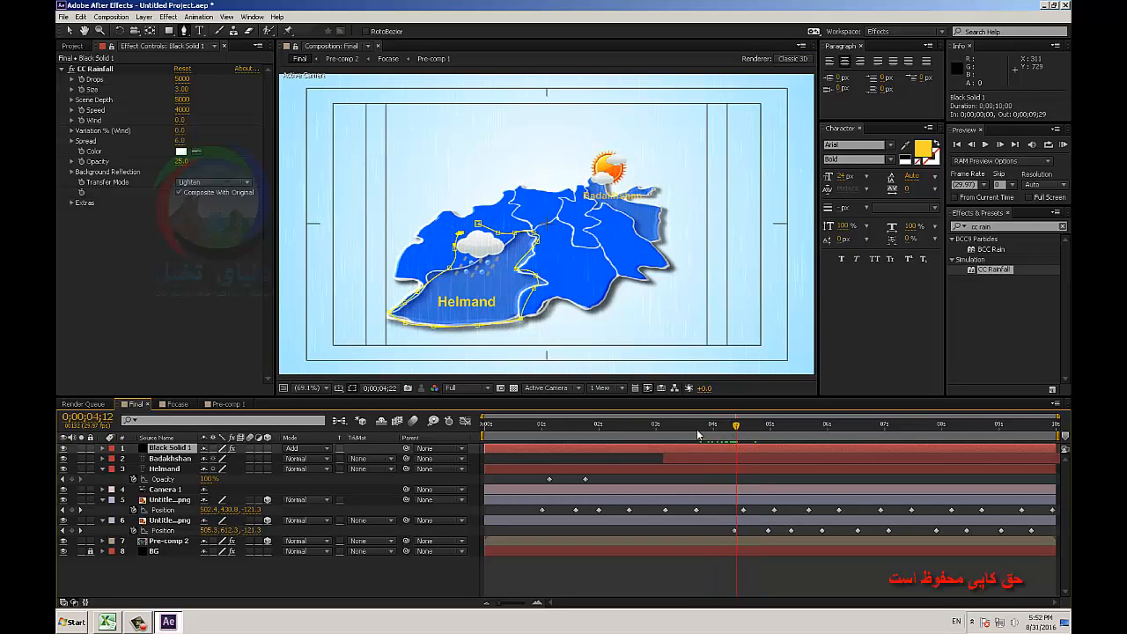
Pre-compose the rain solid as Black Solid 1 Comp 1 with all attributes moved, and set its blending mode to Add.
right_click(168, 449)
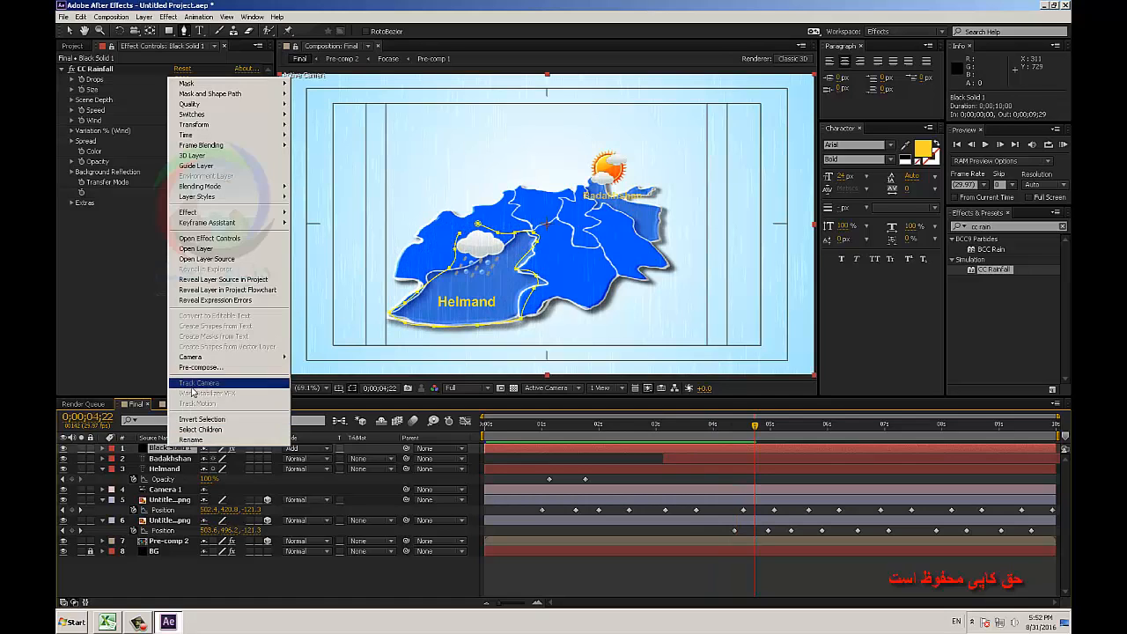
click(283, 390)
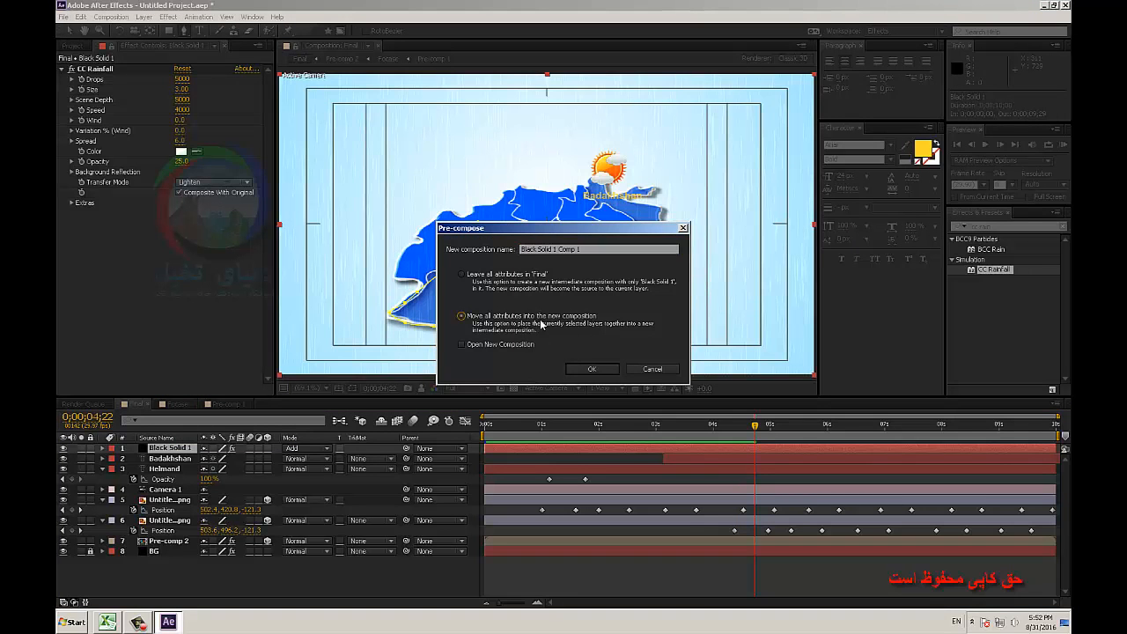
click(578, 368)
click(308, 451)
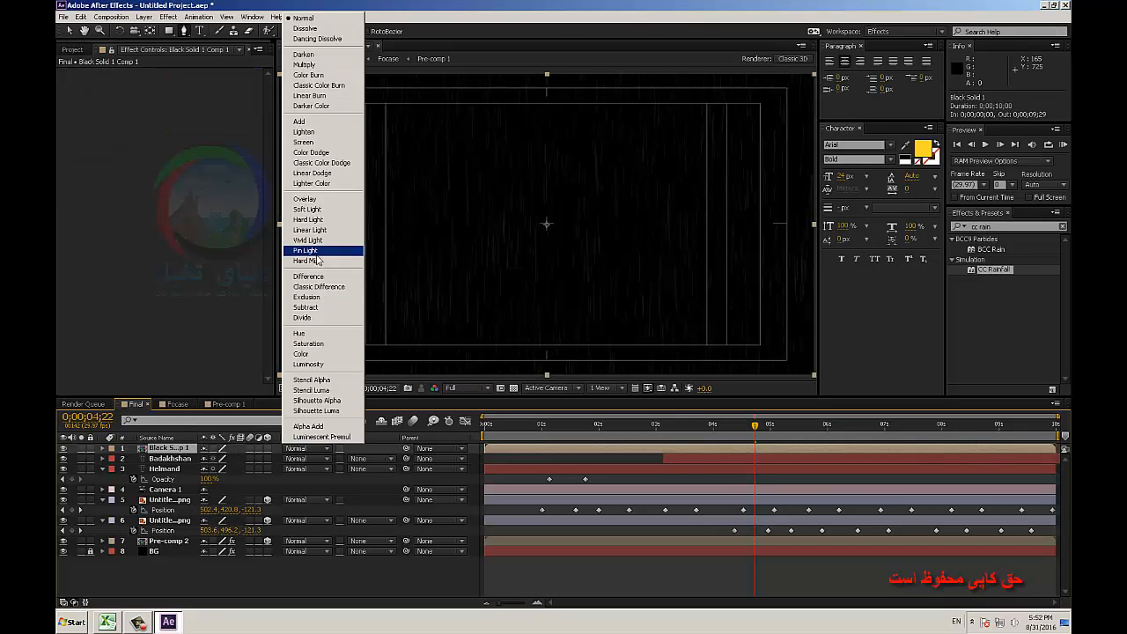
click(304, 123)
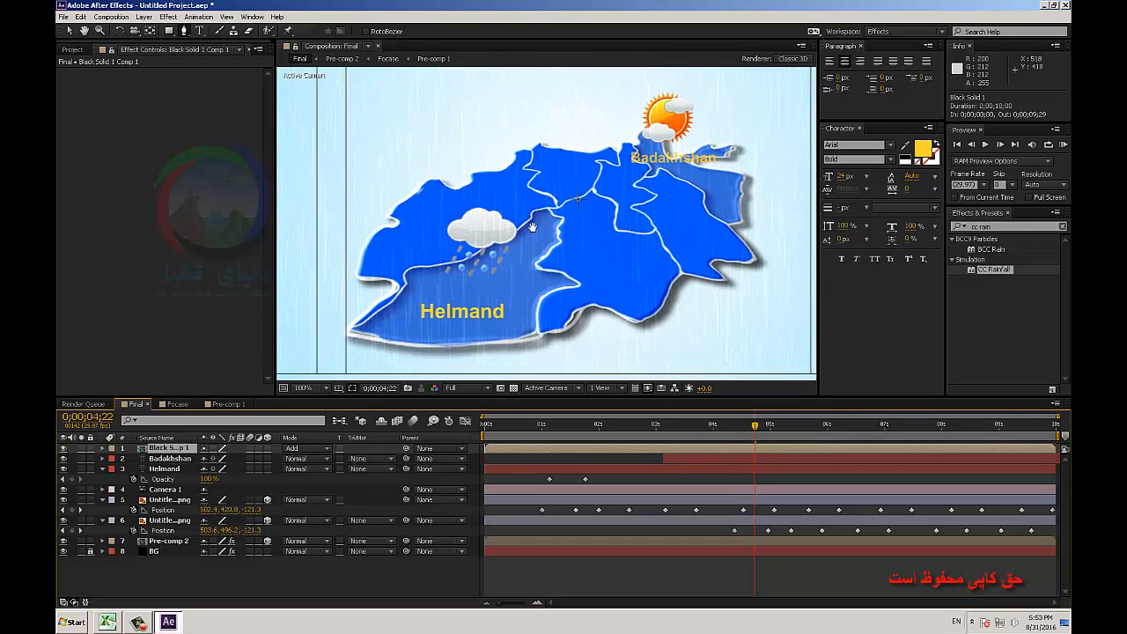
Mask the pre-composed rain layer with a closed Pen tool path tracing the Helmand region's border and its cloud icon.
click(456, 249)
click(434, 253)
click(433, 266)
drag(426, 276, 431, 324)
click(413, 287)
click(389, 304)
click(380, 312)
click(471, 325)
click(514, 323)
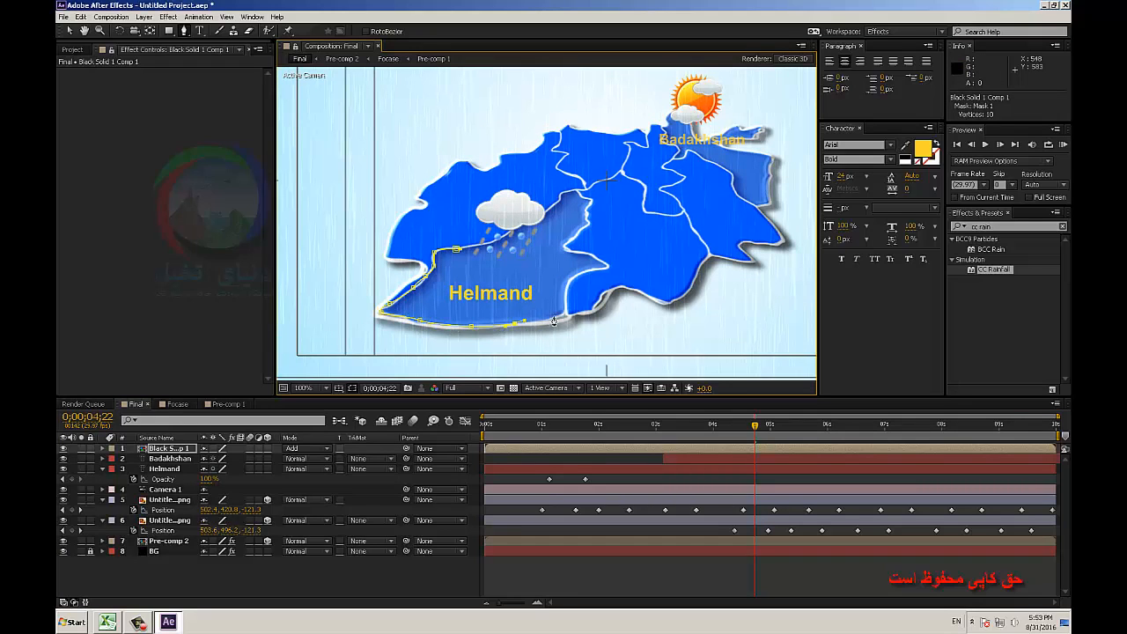
click(551, 315)
click(564, 307)
click(568, 281)
drag(588, 270, 601, 271)
click(608, 266)
click(571, 249)
click(580, 233)
click(586, 225)
click(585, 196)
click(563, 192)
click(552, 203)
click(540, 199)
click(526, 192)
click(514, 190)
click(501, 188)
click(488, 190)
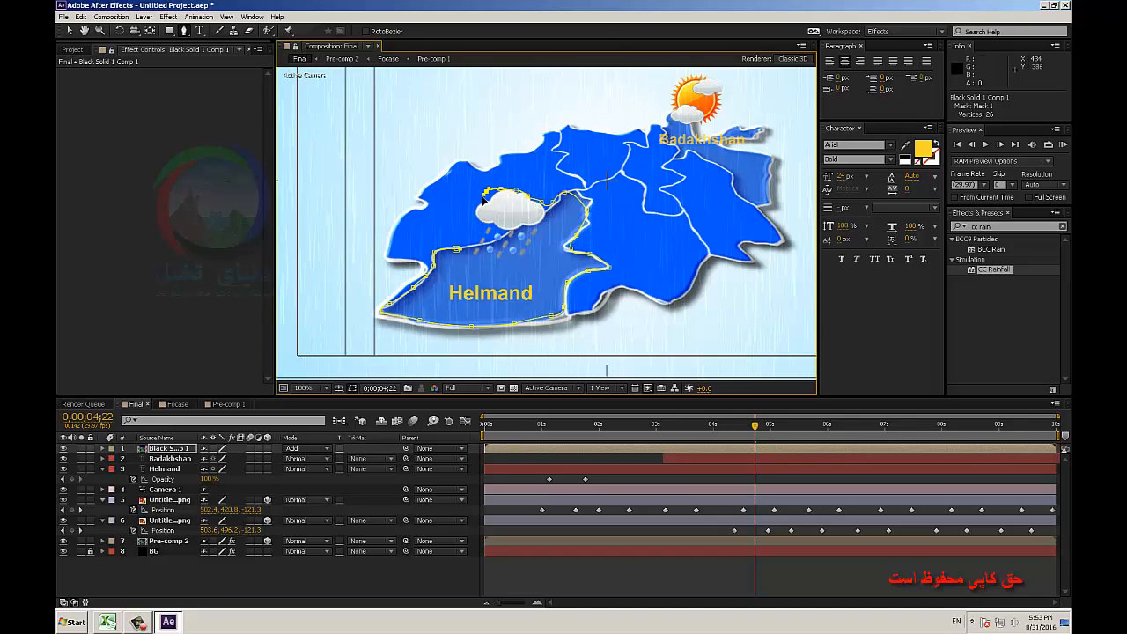
click(478, 204)
click(476, 218)
click(483, 231)
click(473, 244)
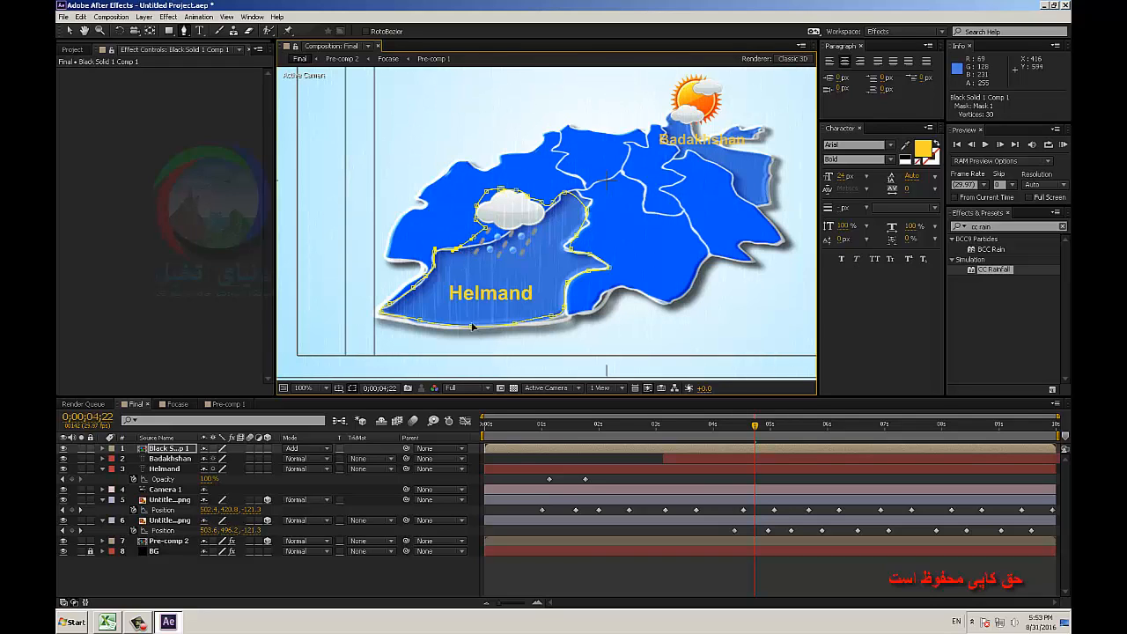
Scrub through the timeline to review the masked rain over Helmand together with the icon and label animation.
click(634, 572)
key(comma)
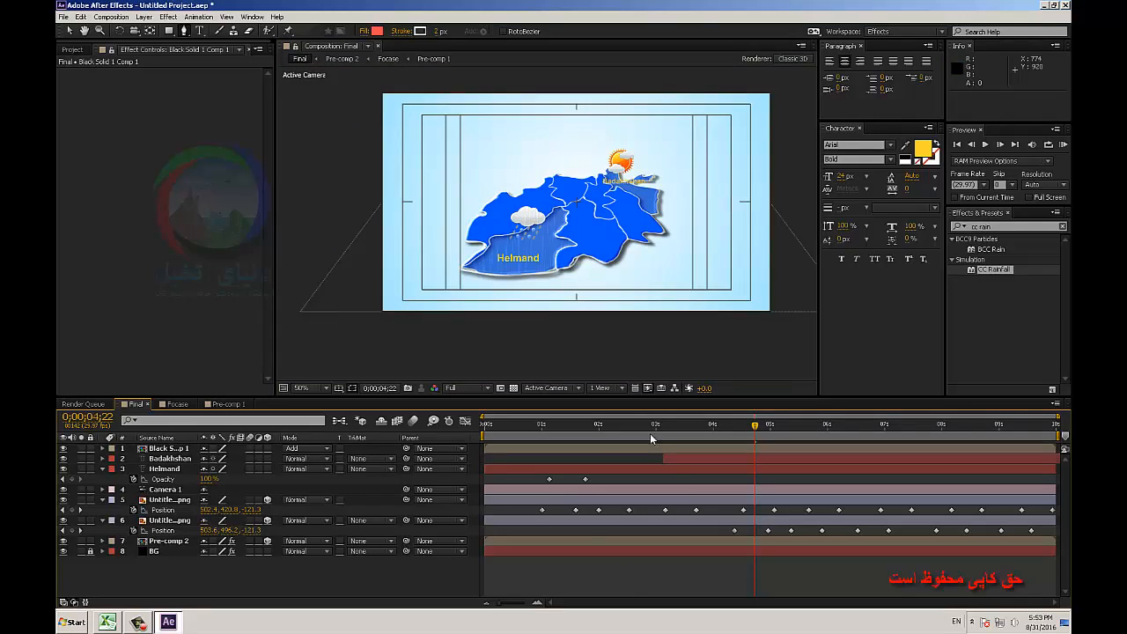
drag(717, 431, 796, 445)
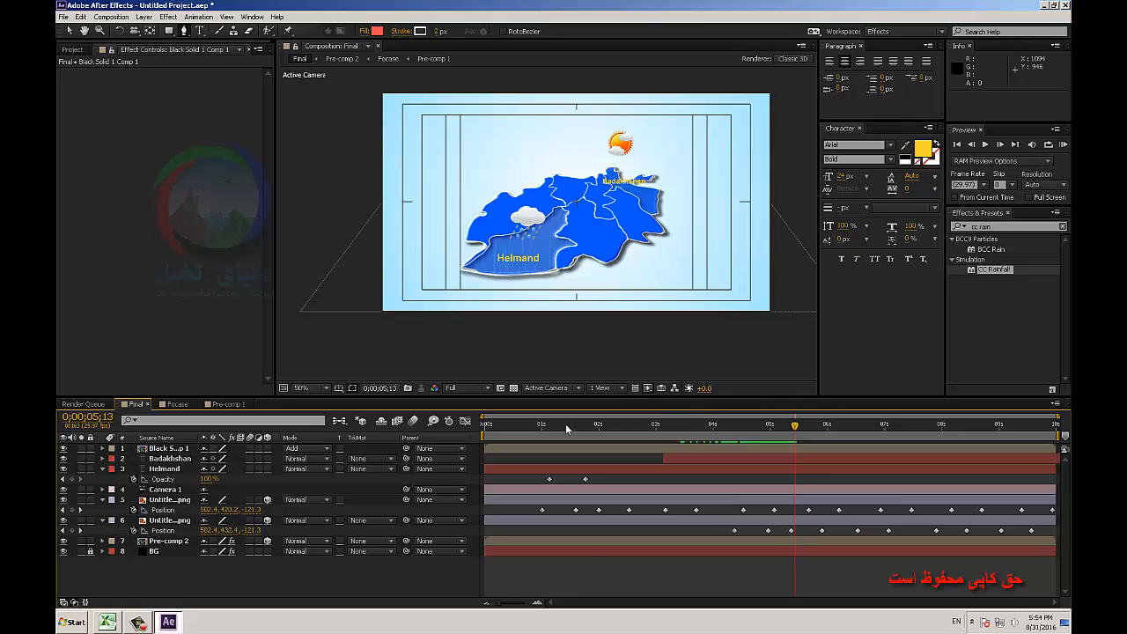
click(613, 431)
drag(614, 434, 929, 405)
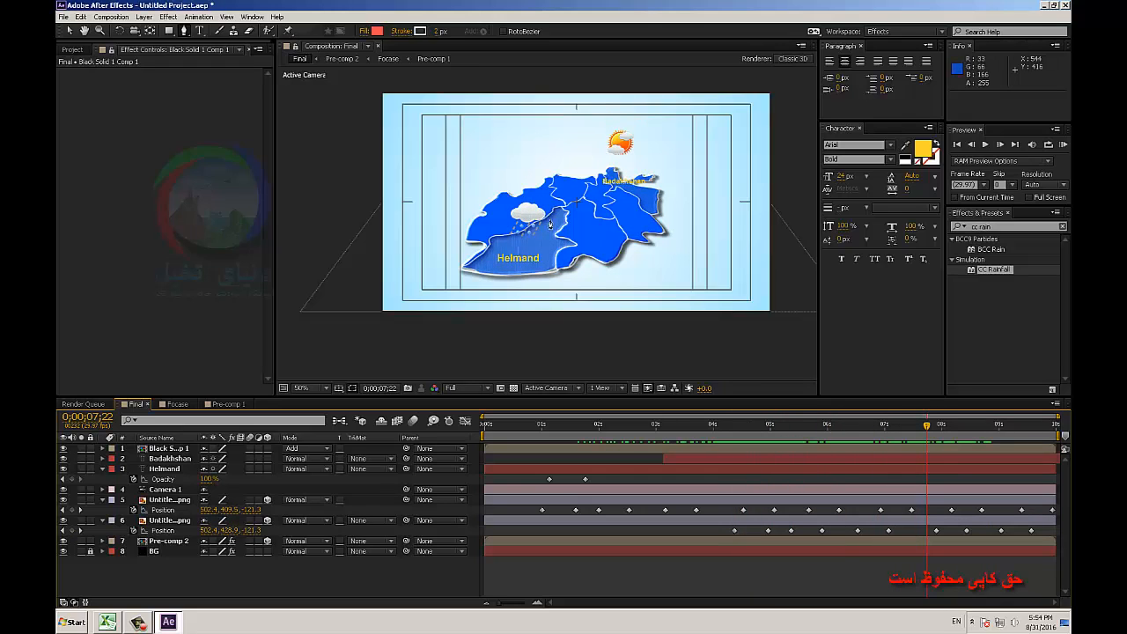
click(69, 31)
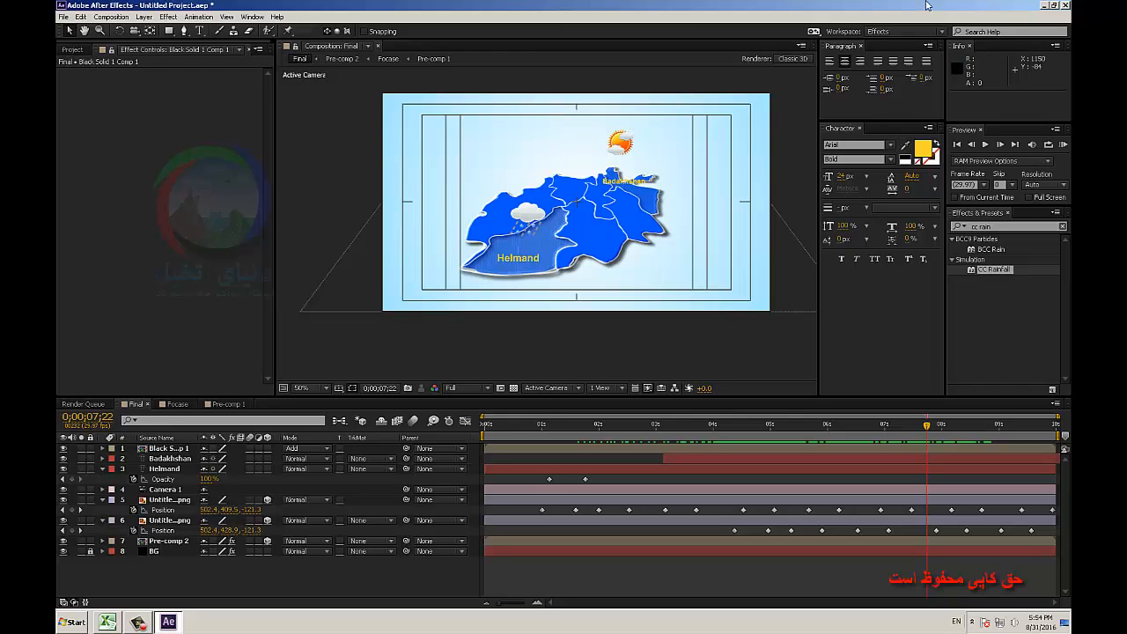
click(1044, 7)
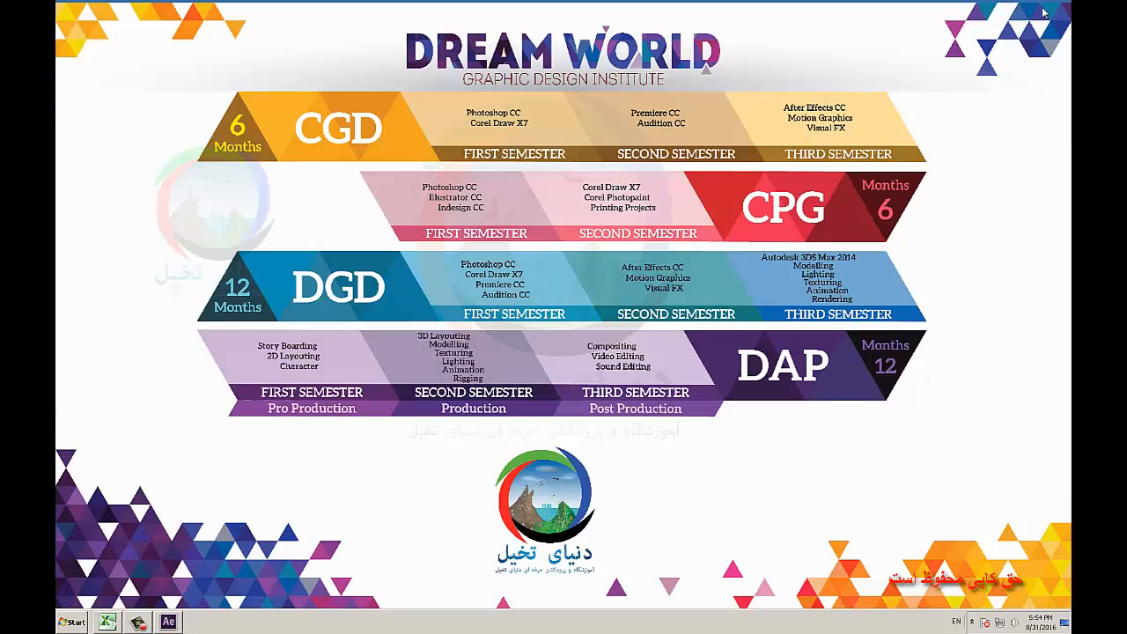
click(134, 623)
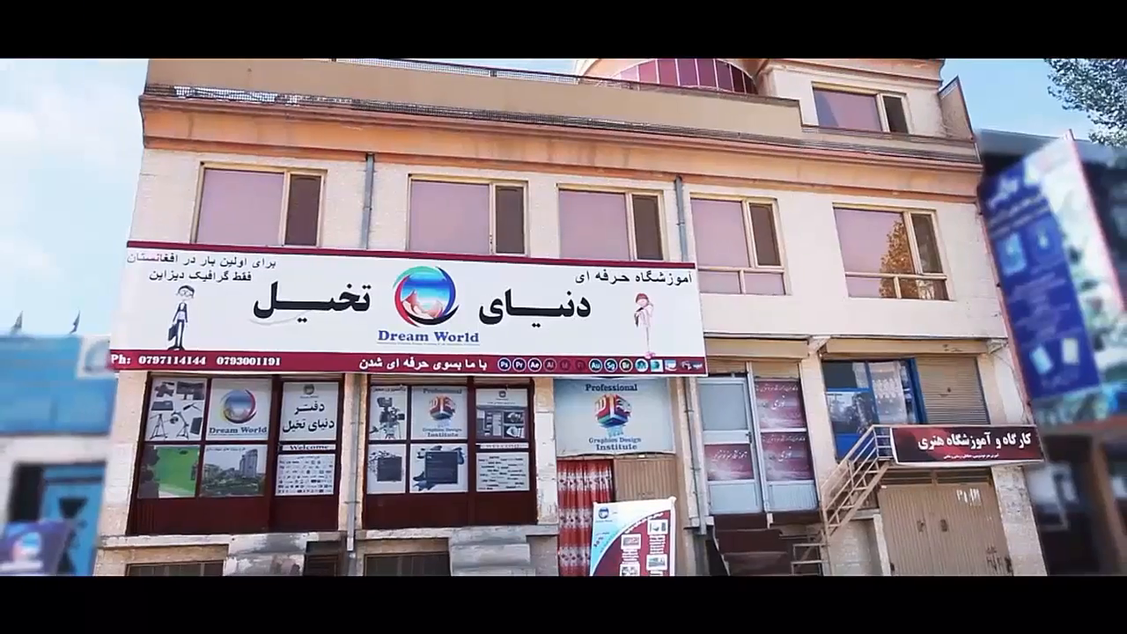